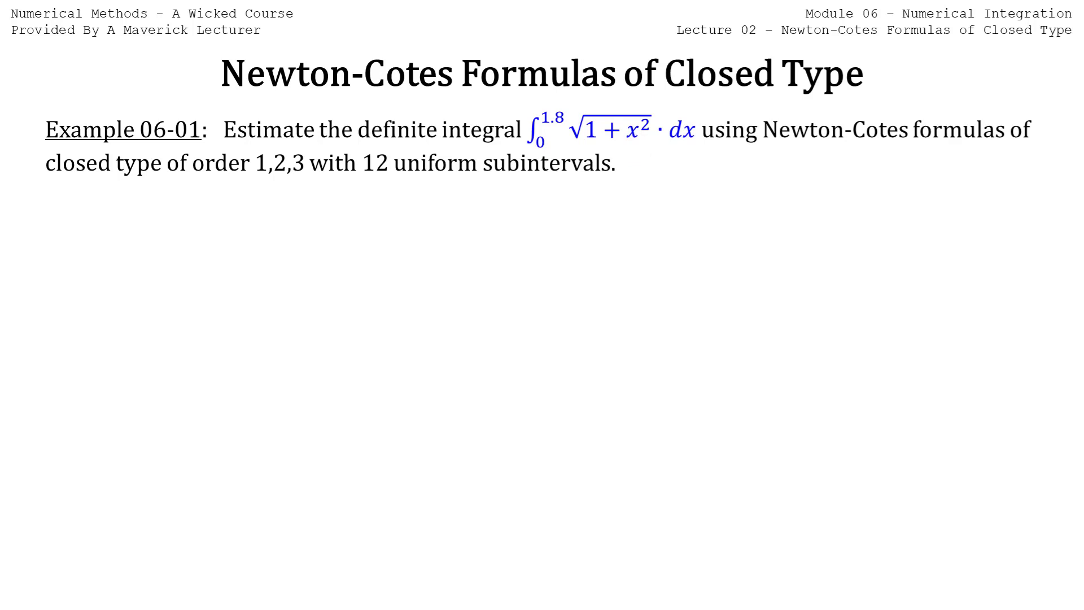
- Reveal Example 06-01's table of x_i and f(x_i) values for 13 nodes from 0 to 1.8
{"action": "key", "text": "Right"}
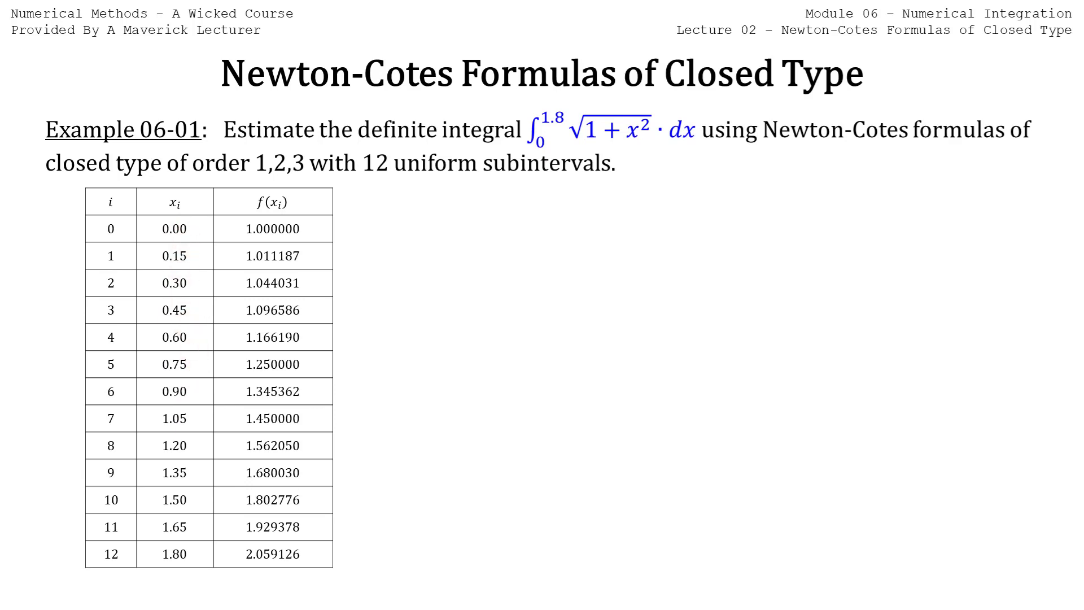
- Show order 1 as the Trapezoidal Rule applied 12 times, with the first panel giving 0.150839
{"action": "key", "text": "Right"}
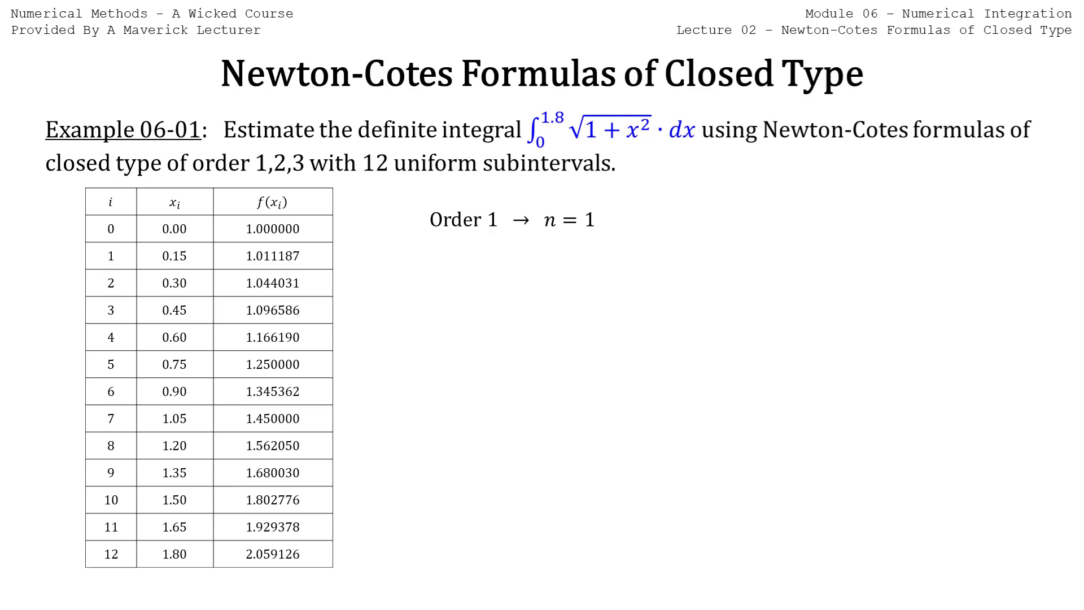
{"action": "key", "text": "Right"}
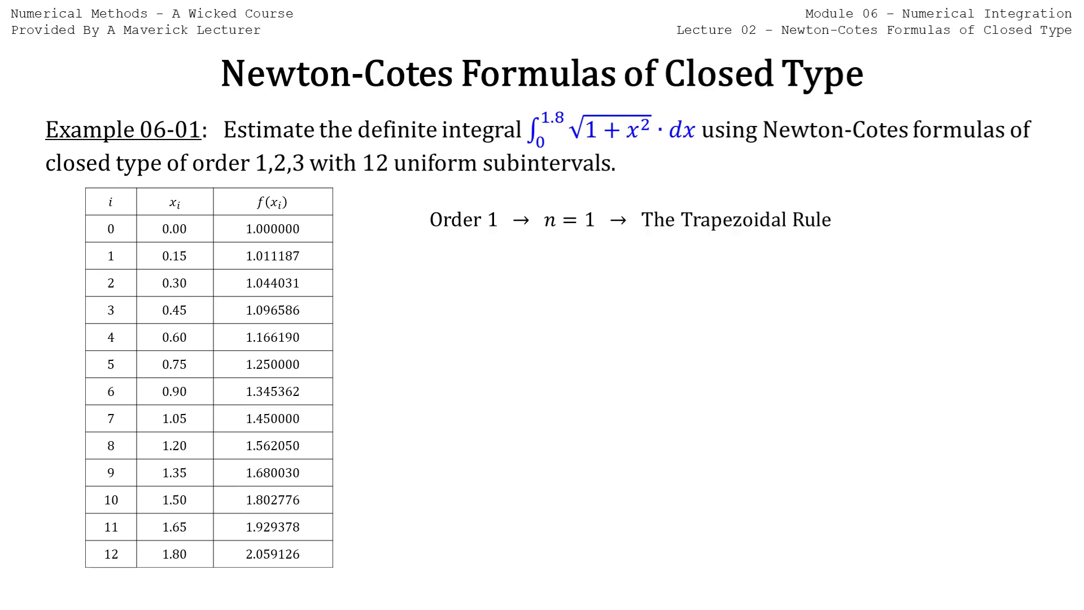
{"action": "key", "text": "Right"}
{"action": "key", "text": "Right"}
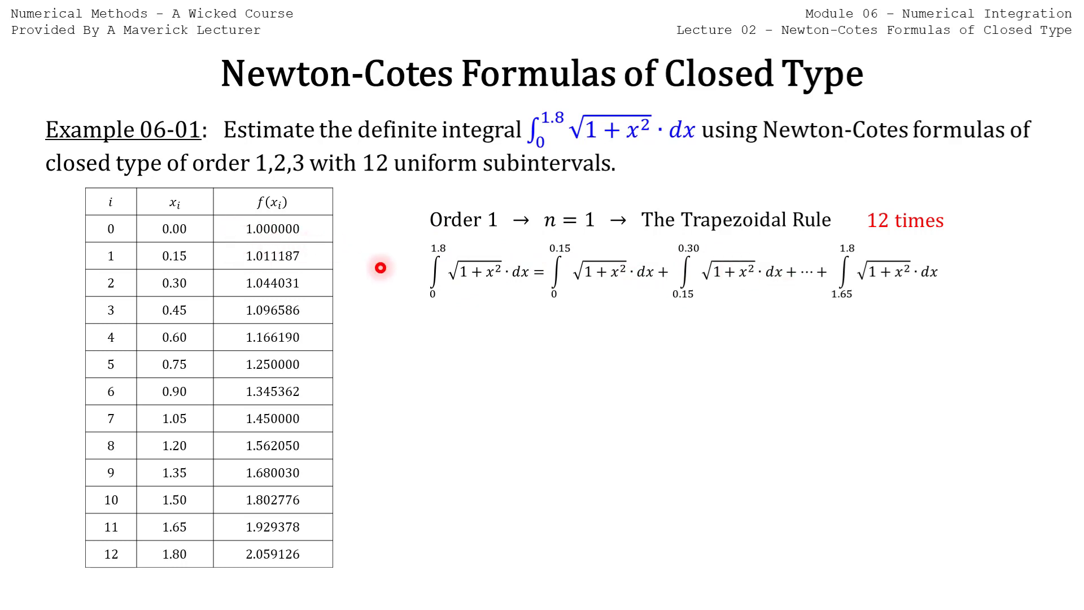
{"action": "key", "text": "Right"}
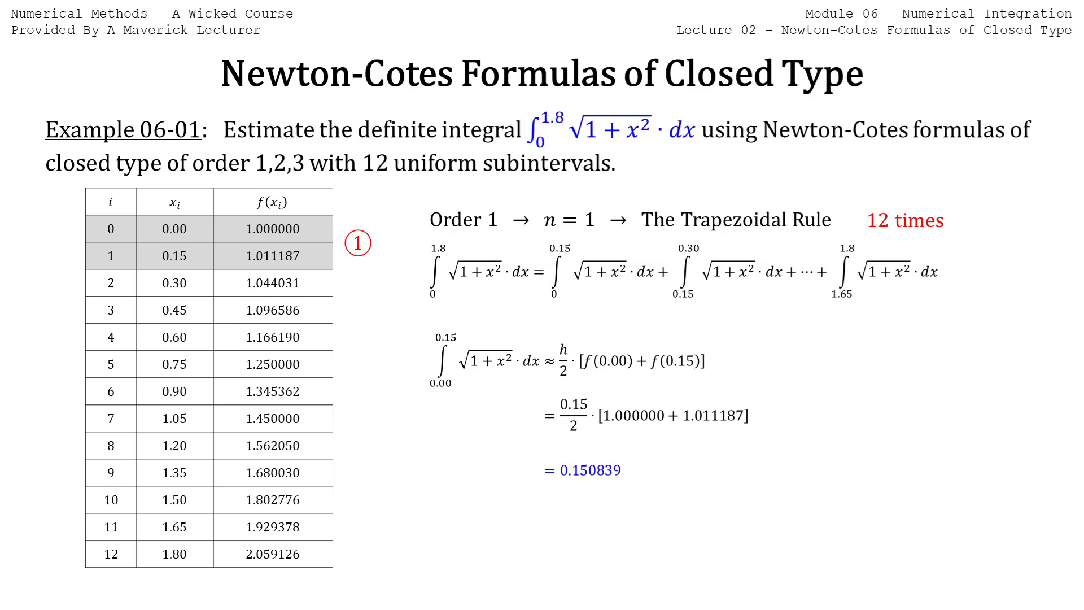
- Step through the remaining trapezoid panels to the 2.530073 total, then clear the working
{"action": "key", "text": "Page_Down"}
{"action": "key", "text": "Page_Down"}
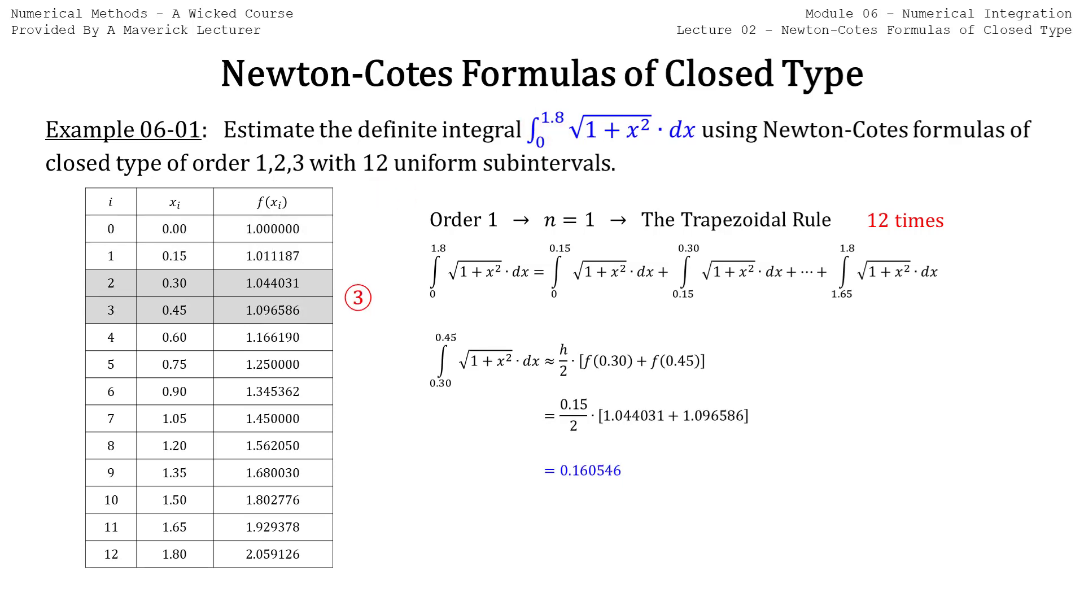
{"action": "key", "text": "Page_Down"}
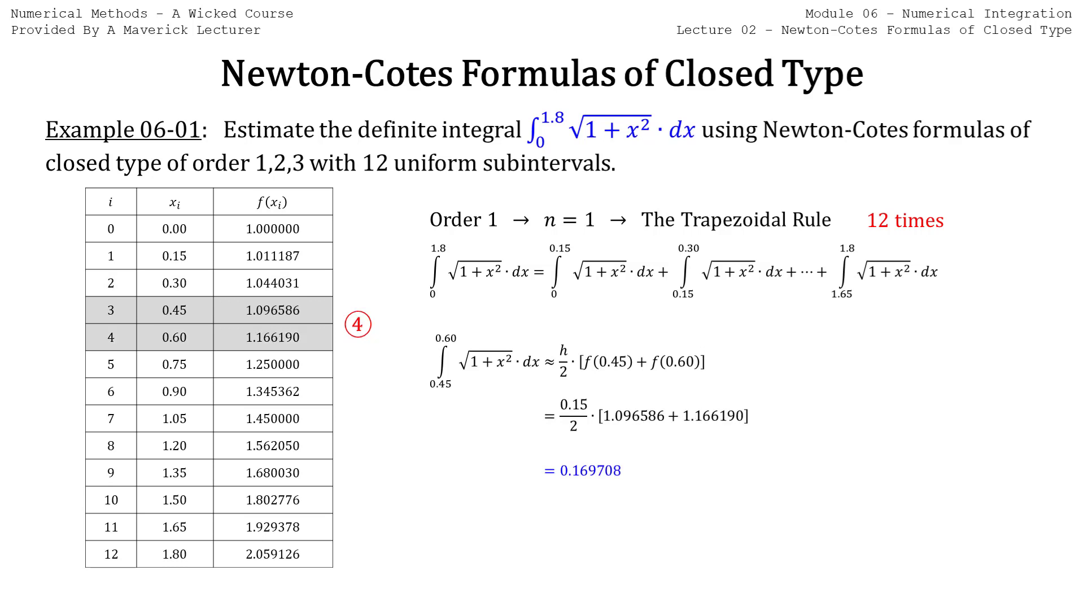
{"action": "key", "text": "Page_Down"}
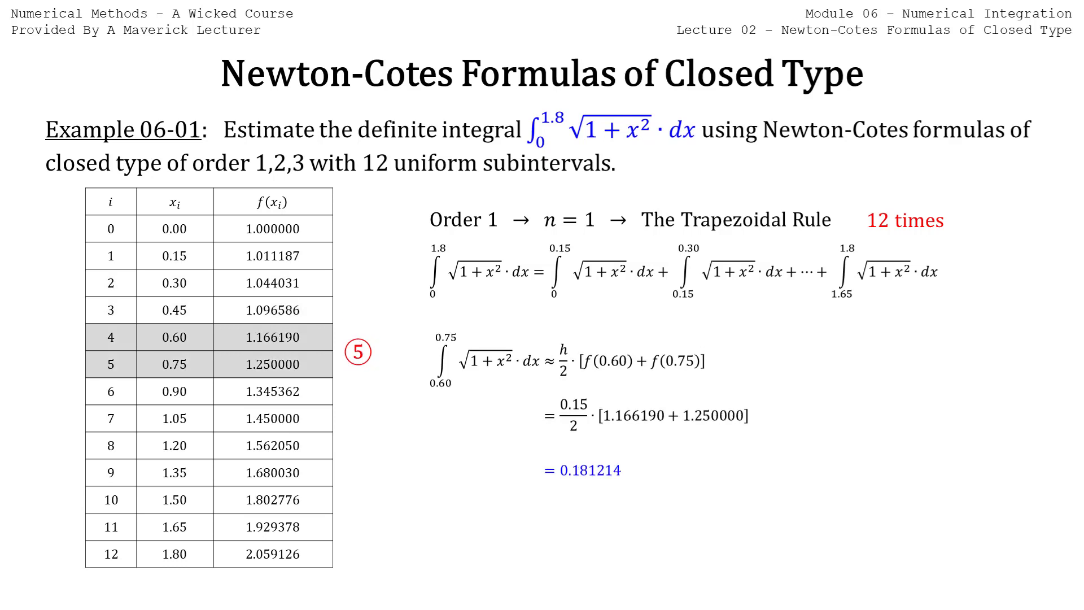
{"action": "key", "text": "Page_Down"}
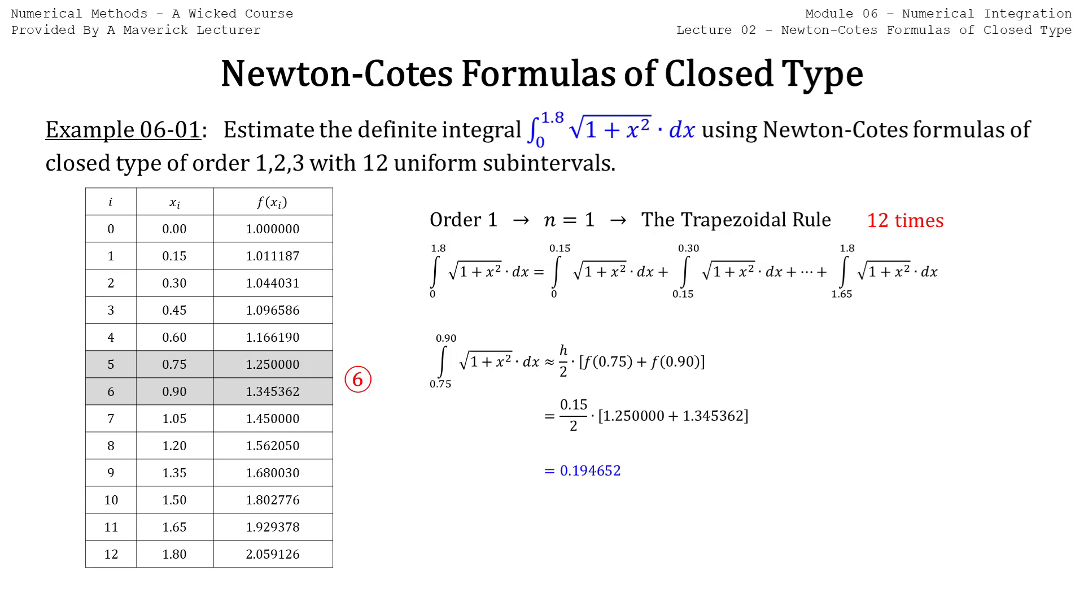
{"action": "key", "text": "Page_Down"}
{"action": "key", "text": "Page_Down"}
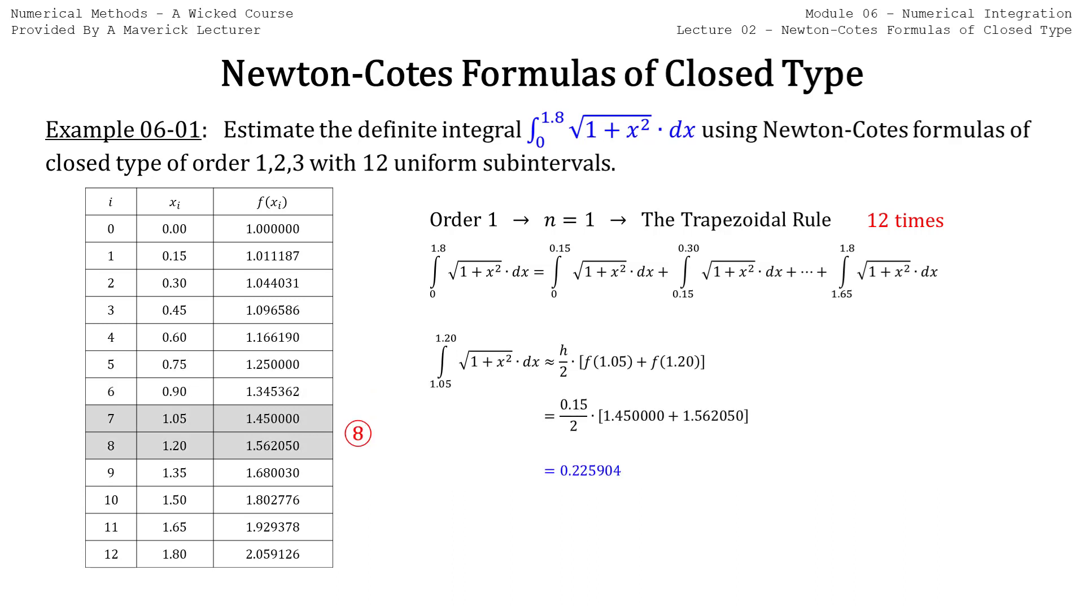
{"action": "key", "text": "Page_Down"}
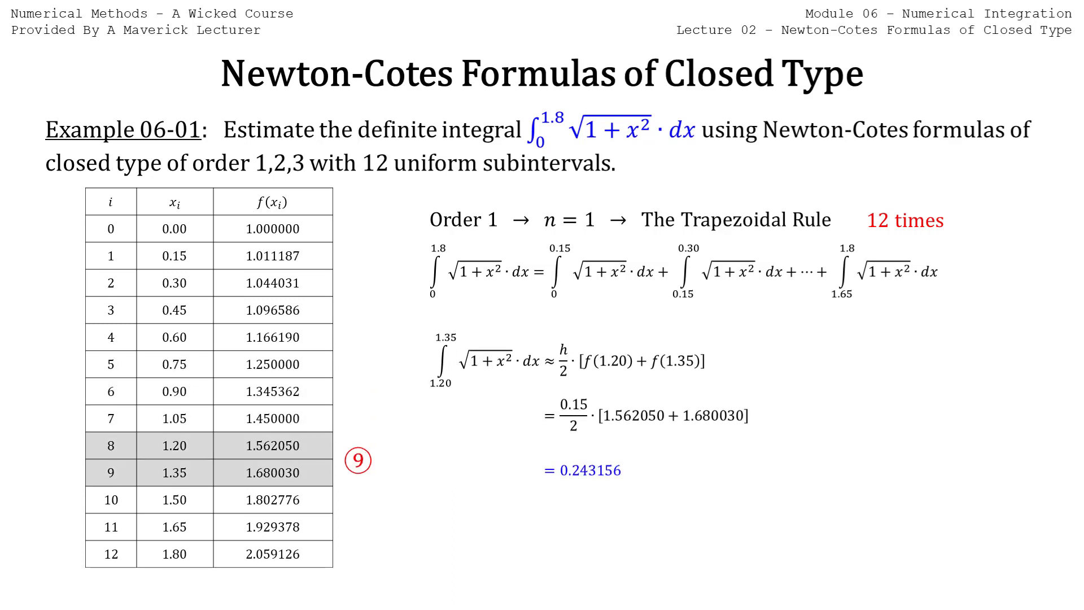
{"action": "key", "text": "Page_Down"}
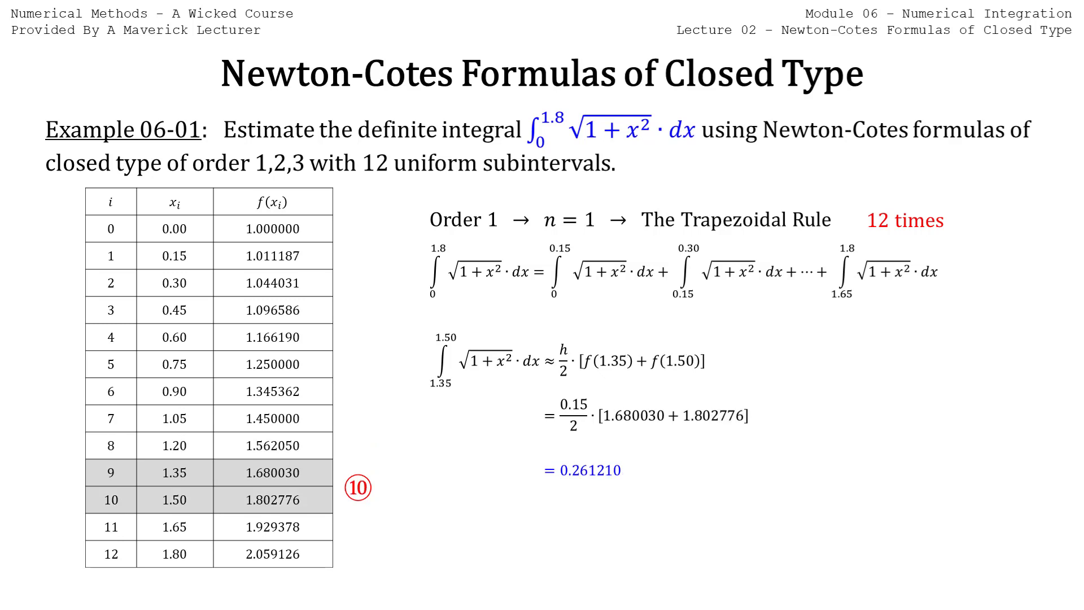
{"action": "key", "text": "Page_Down"}
{"action": "key", "text": "Page_Down"}
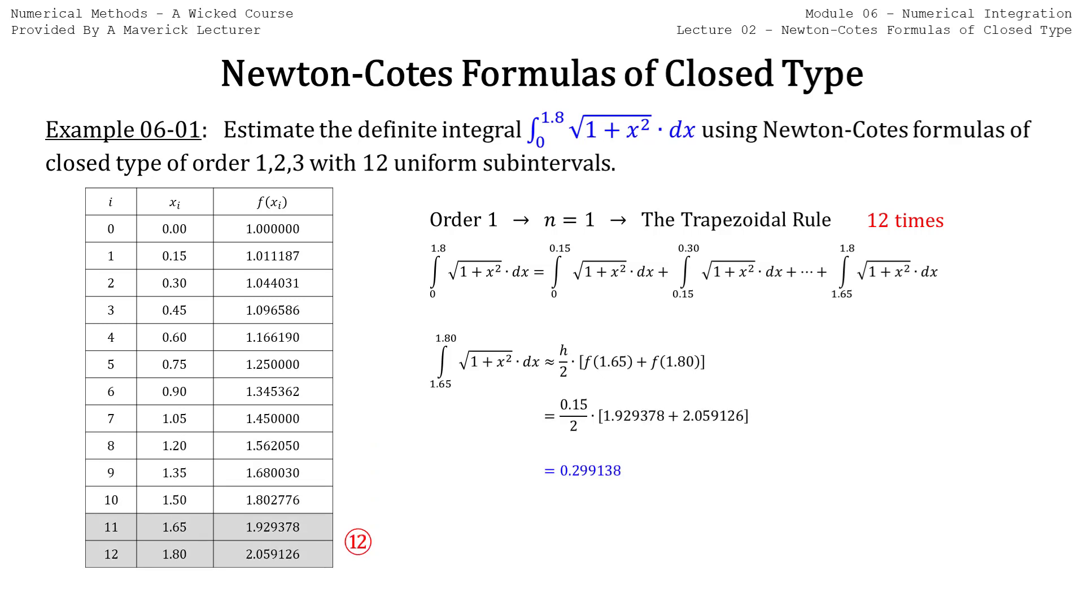
{"action": "key", "text": "Page_Down"}
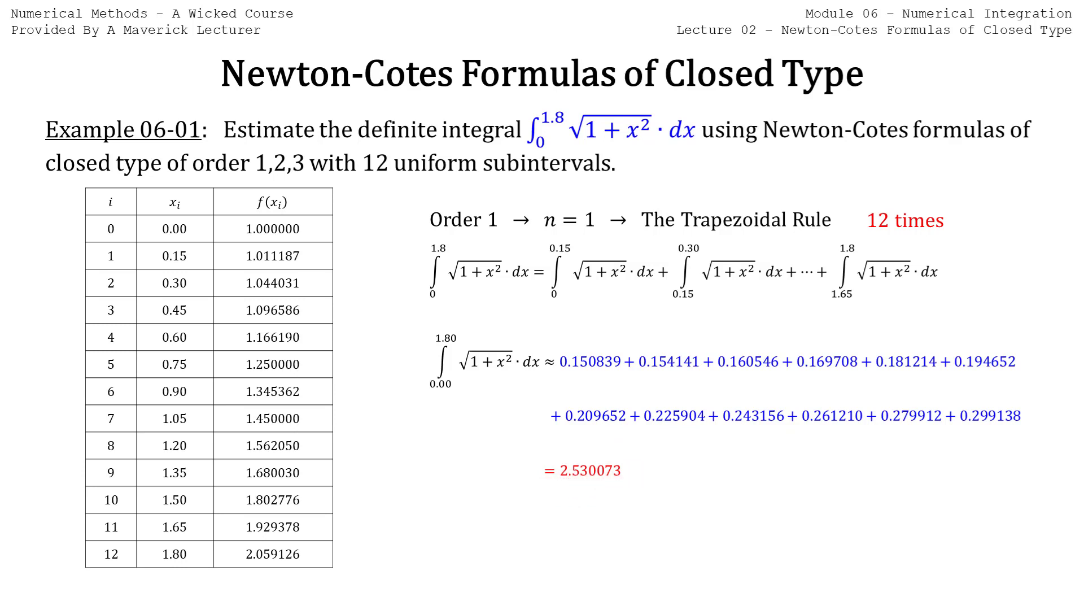
{"action": "key", "text": "Right"}
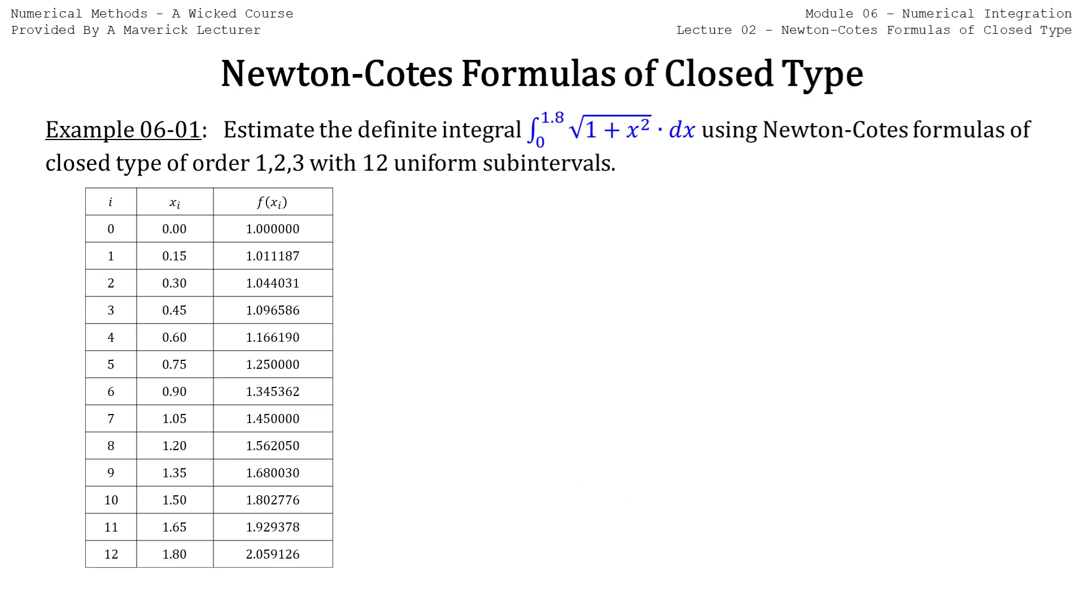
- Show order 2 as Simpson's 1/3 Rule applied 6 times, split into six panels, with the first panel calculated
{"action": "key", "text": "Right"}
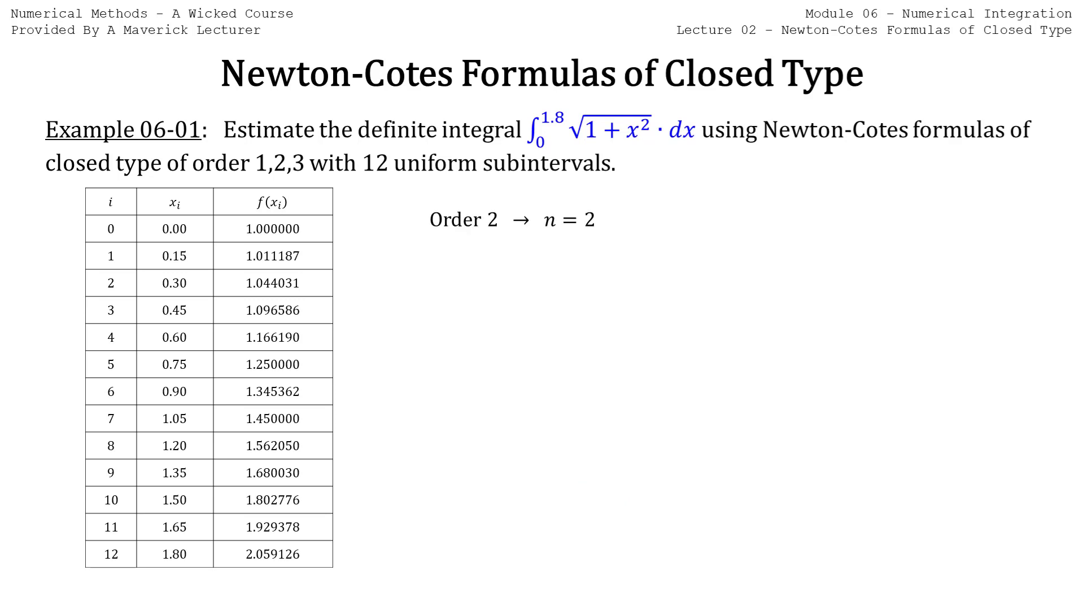
{"action": "key", "text": "Right"}
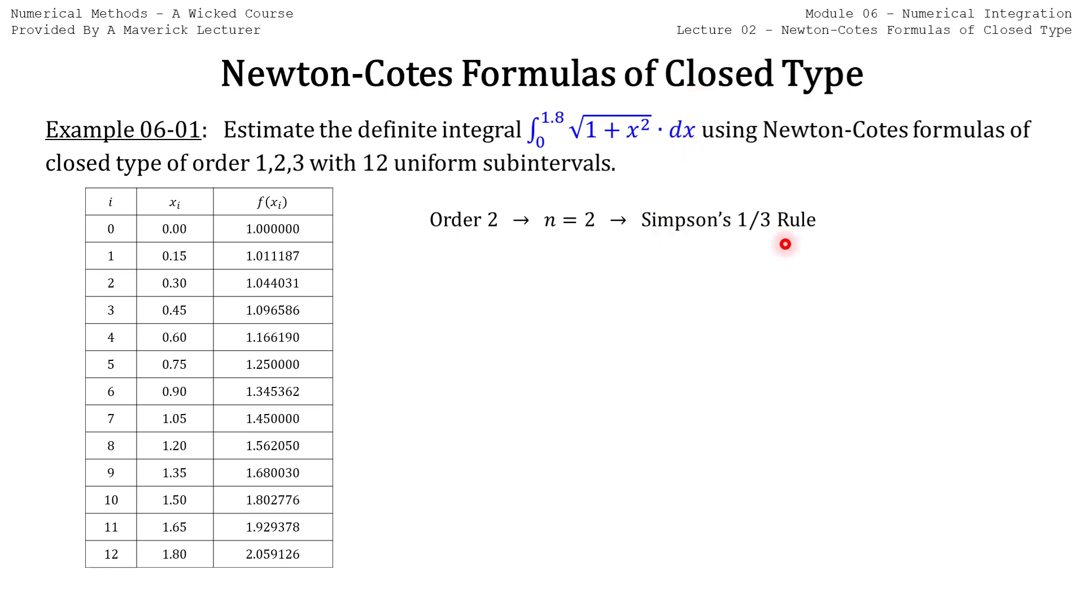
{"action": "key", "text": "Right"}
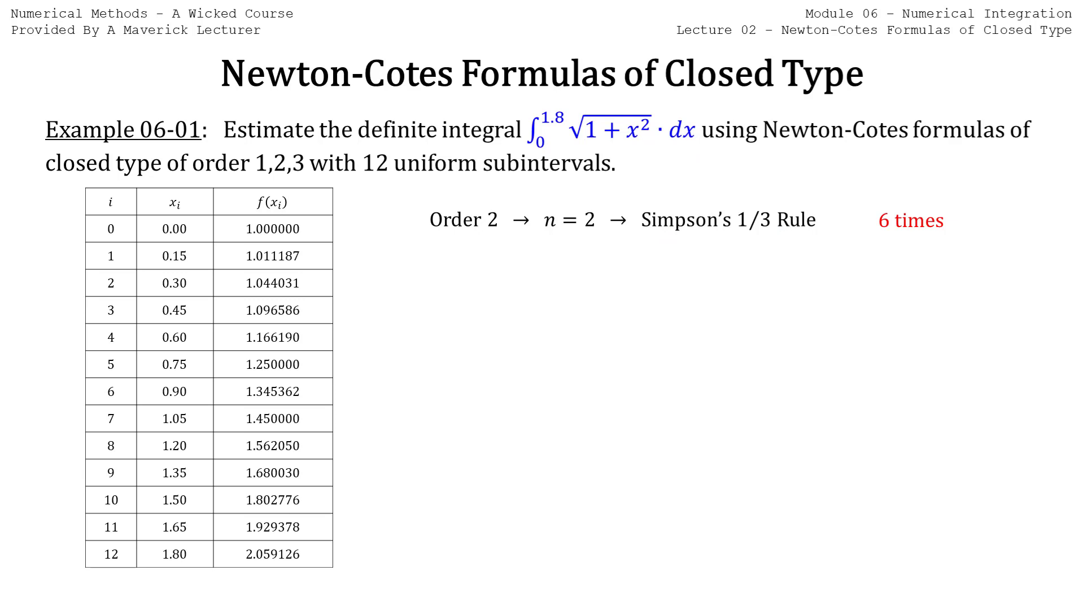
{"action": "key", "text": "Right"}
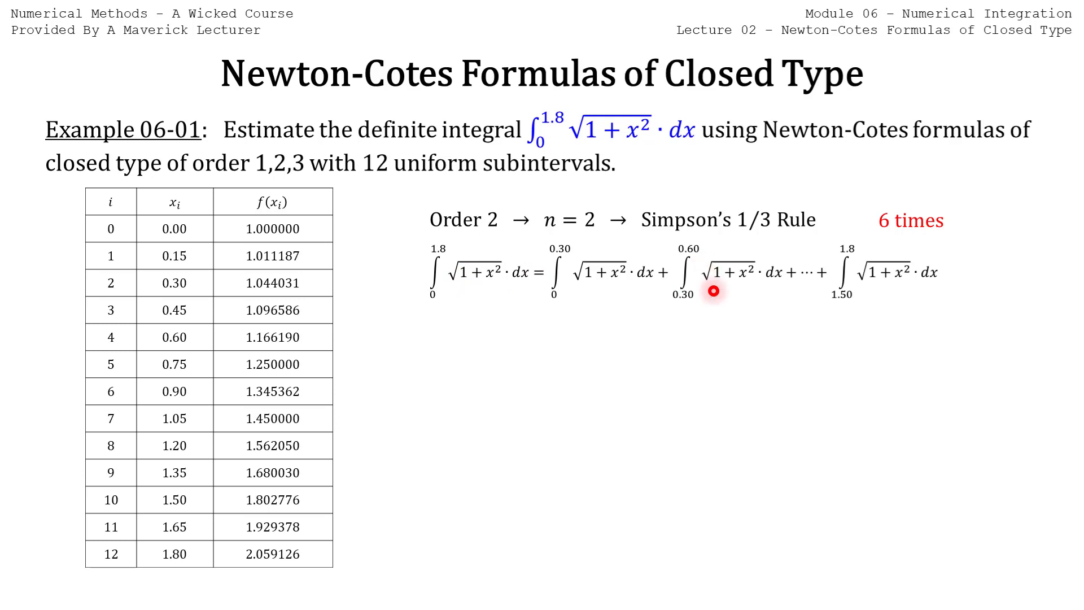
{"action": "key", "text": "Right"}
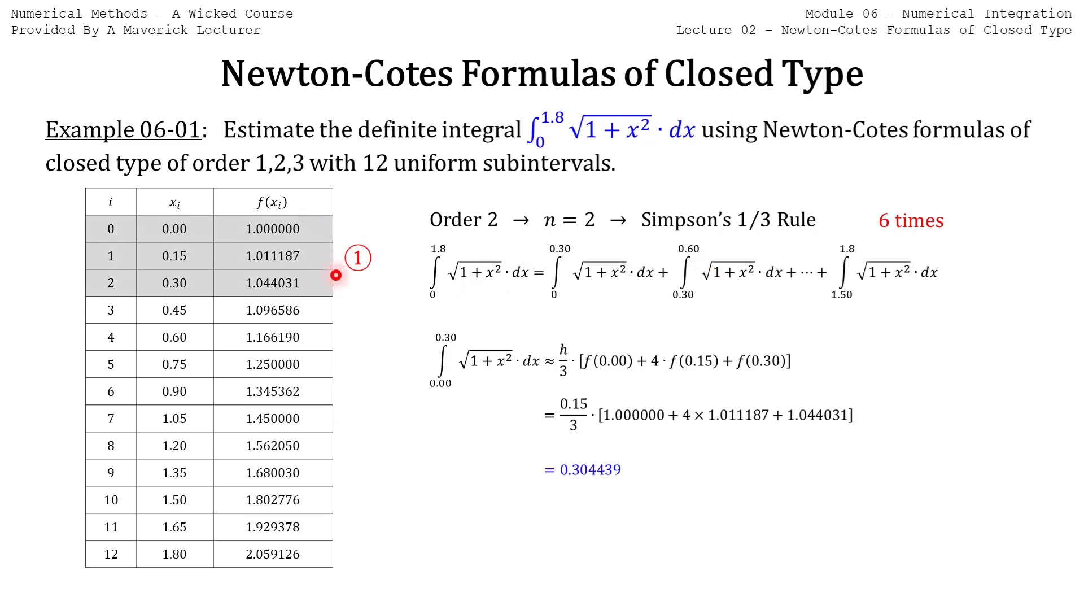
- Advance through Simpson panels two to six to the 2.528433 total, then clear the working
{"action": "key", "text": "Right"}
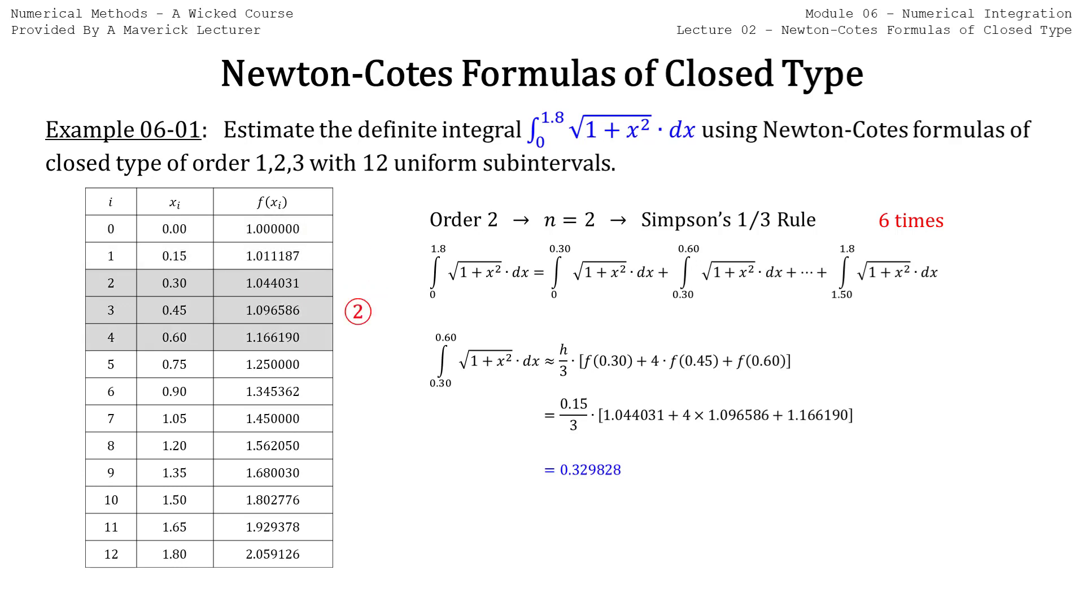
{"action": "key", "text": "Right"}
{"action": "key", "text": "Right"}
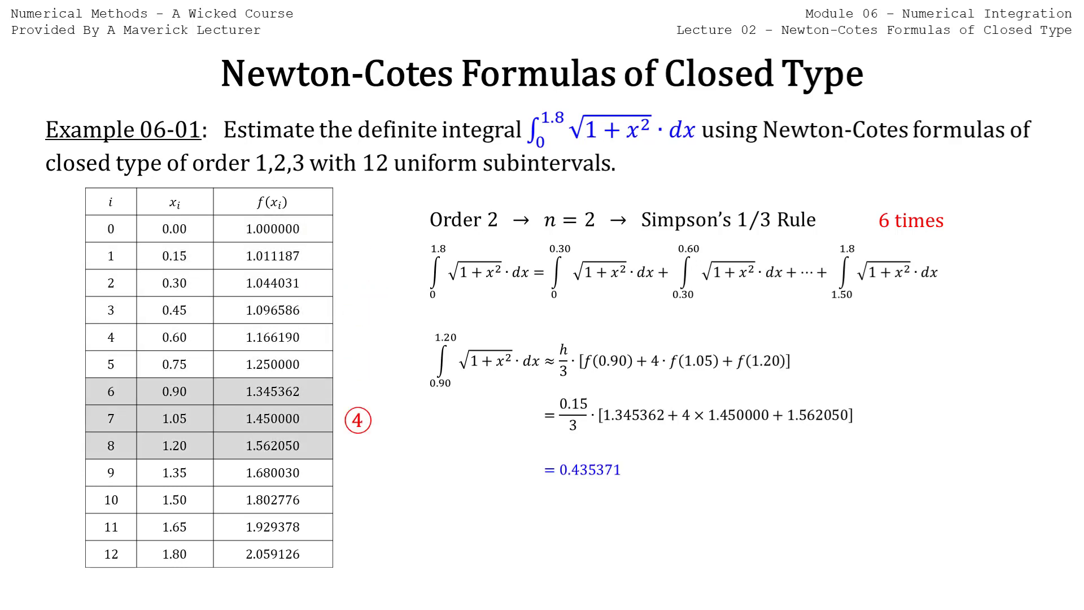
{"action": "key", "text": "Right"}
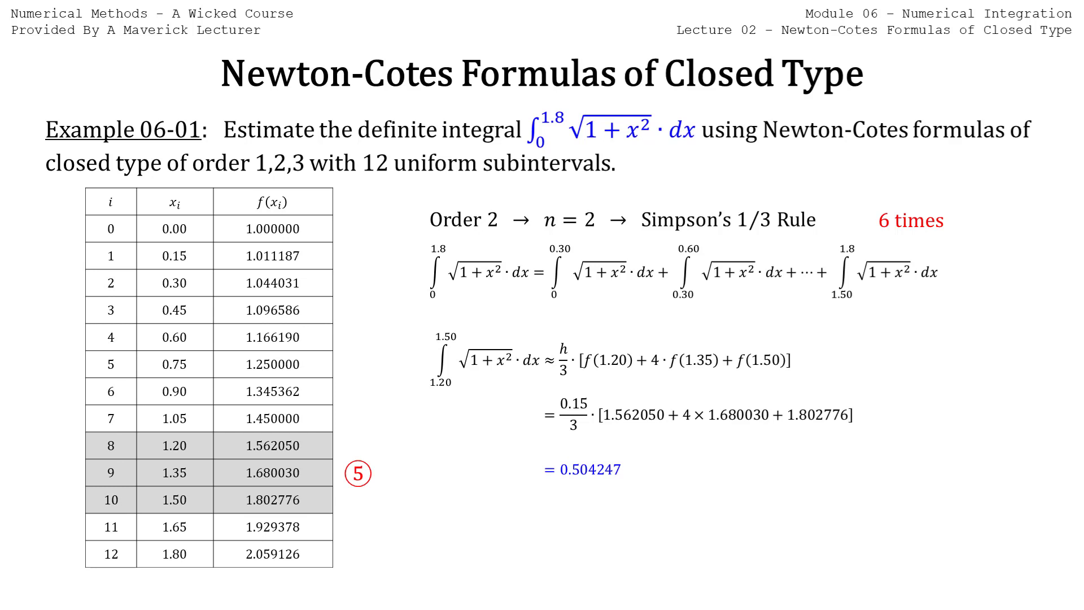
{"action": "key", "text": "Right"}
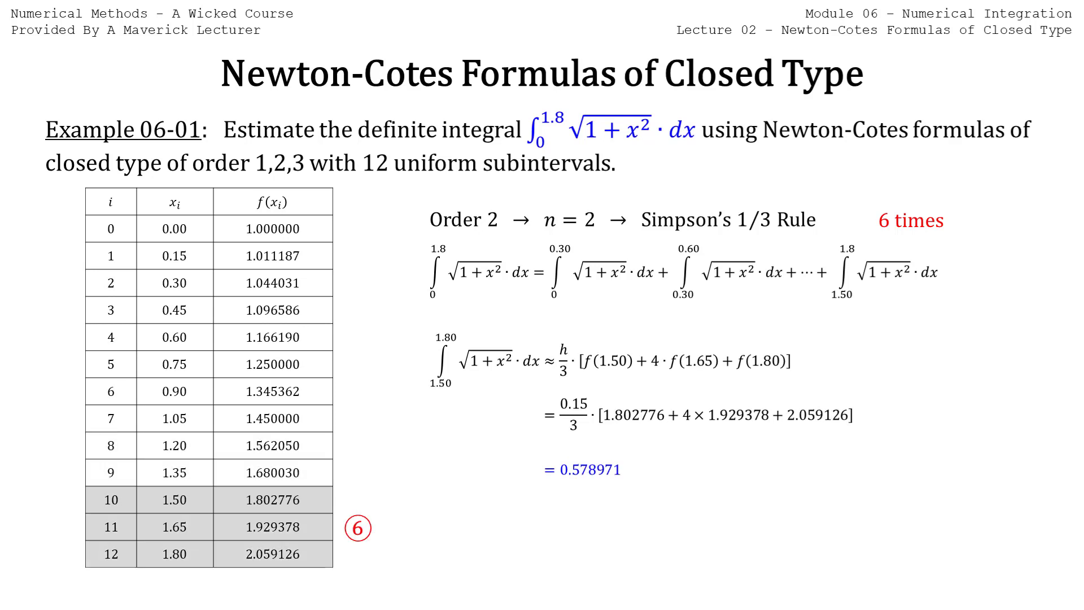
{"action": "key", "text": "Right"}
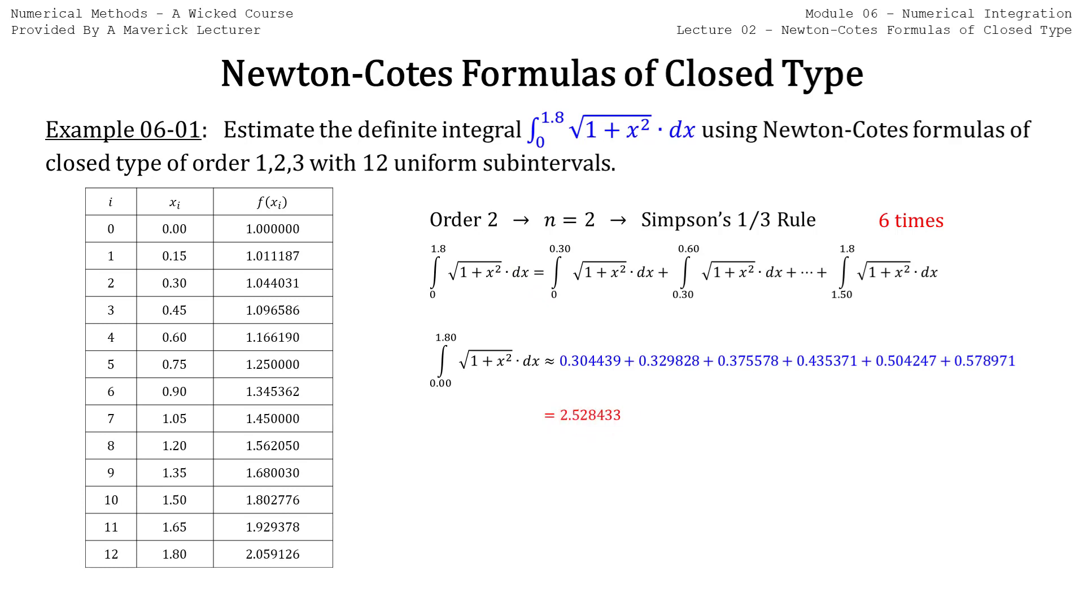
{"action": "key", "text": "Right"}
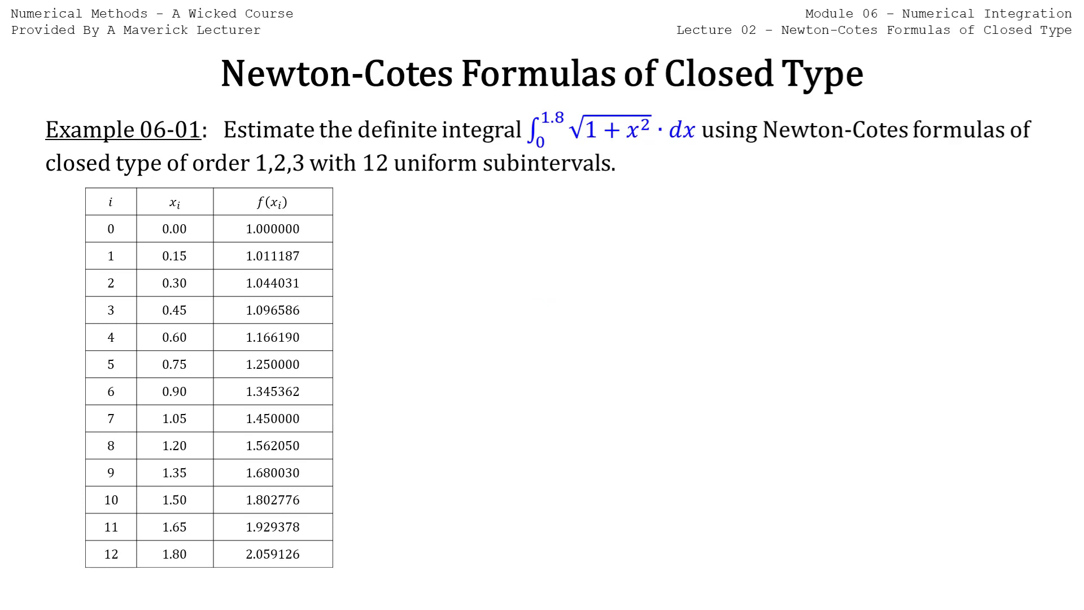
- Build the order-3 Simpson's 3/8 working over four panels, including 0.840128, to the 2.528433 total
{"action": "key", "text": "Right"}
{"action": "key", "text": "Right"}
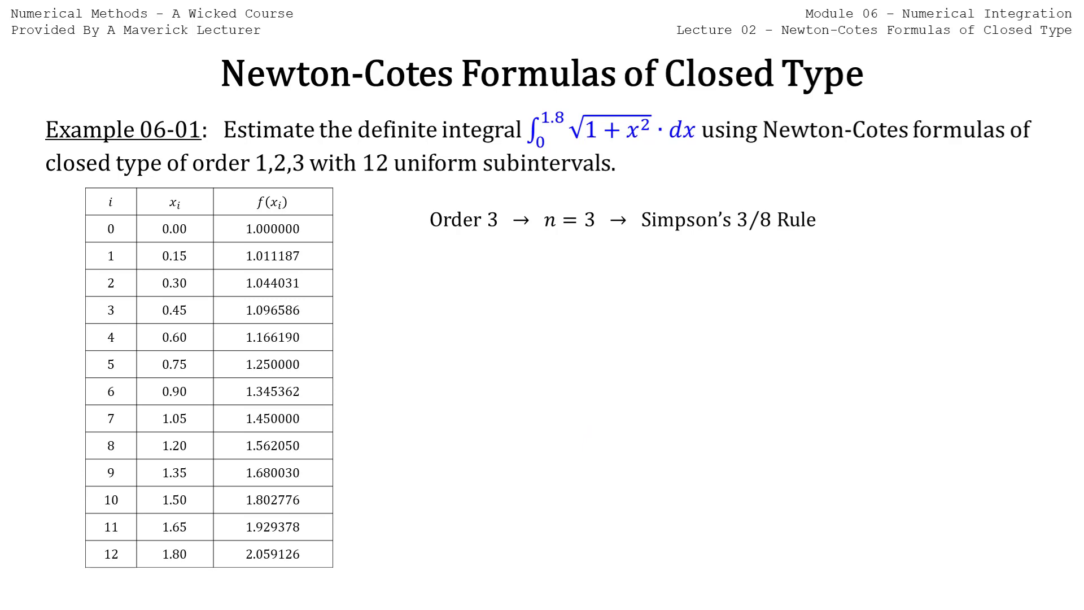
{"action": "key", "text": "Right"}
{"action": "key", "text": "Right"}
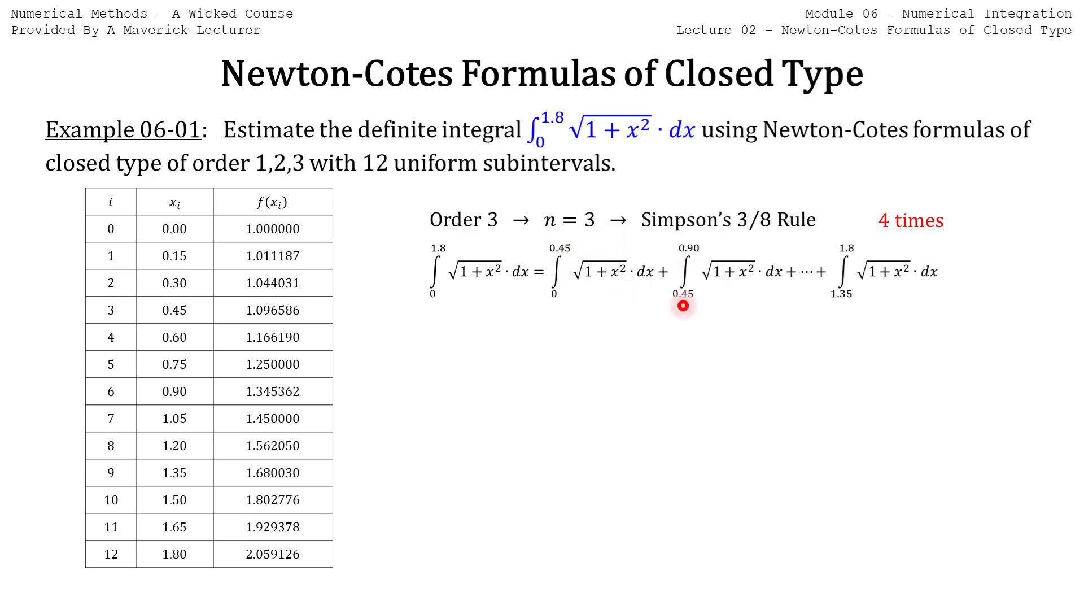
{"action": "key", "text": "Right"}
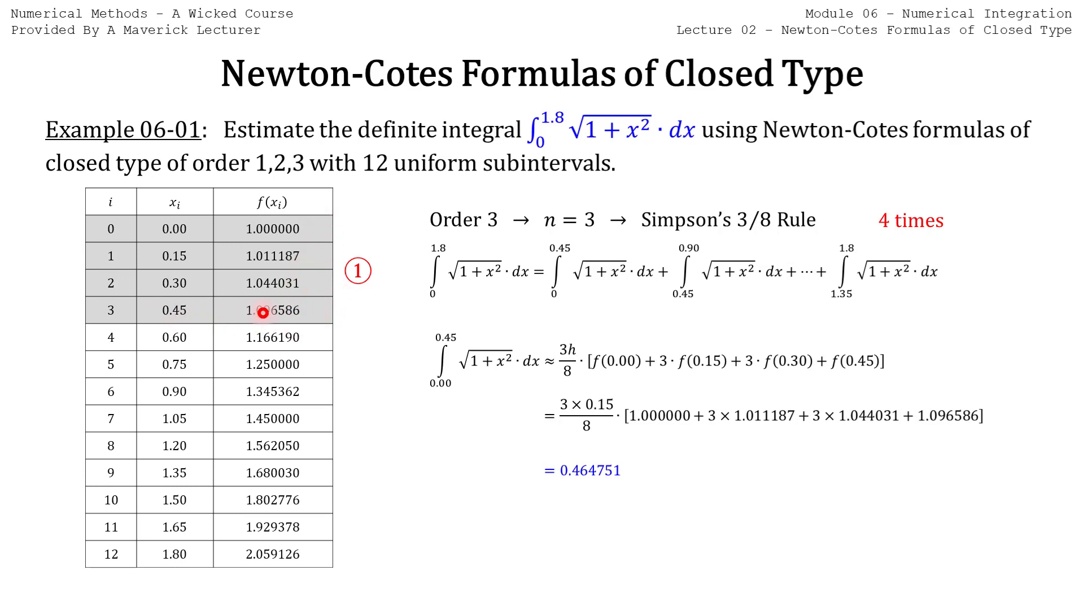
{"action": "key", "text": "Right"}
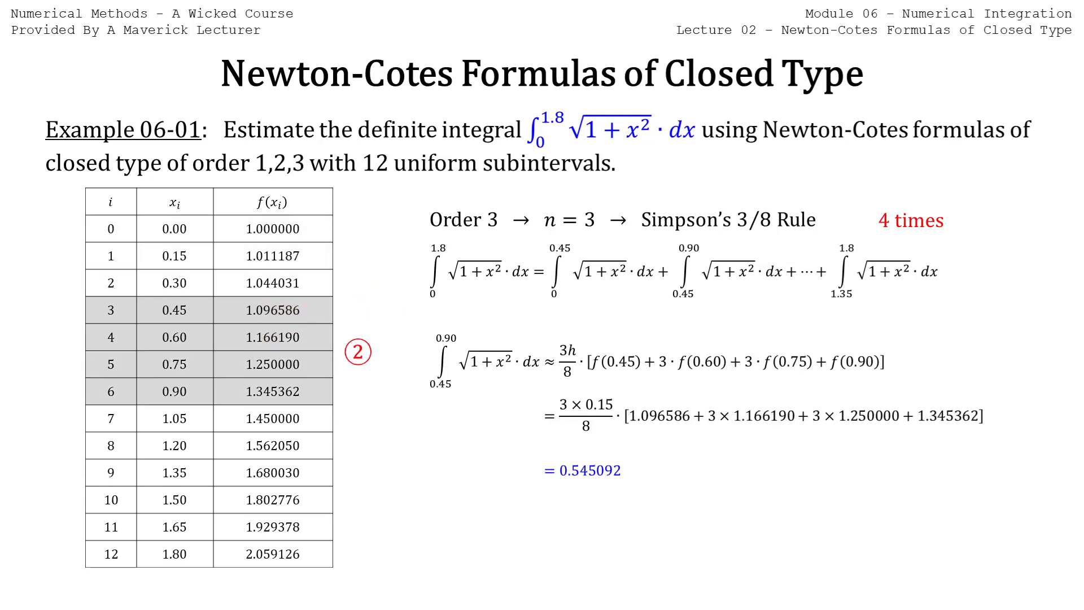
{"action": "key", "text": "Right"}
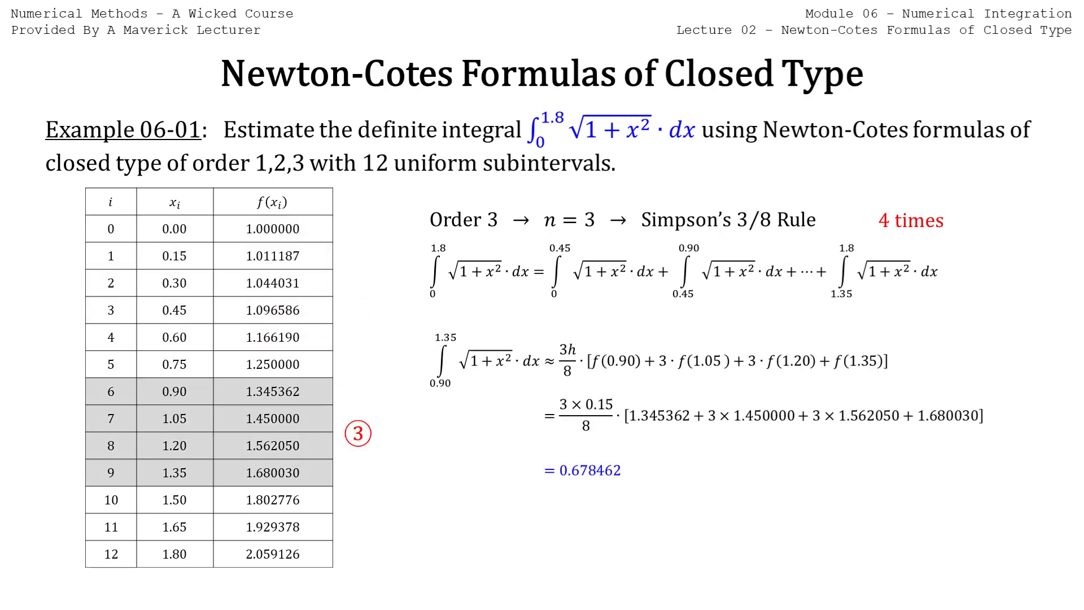
{"action": "key", "text": "Right"}
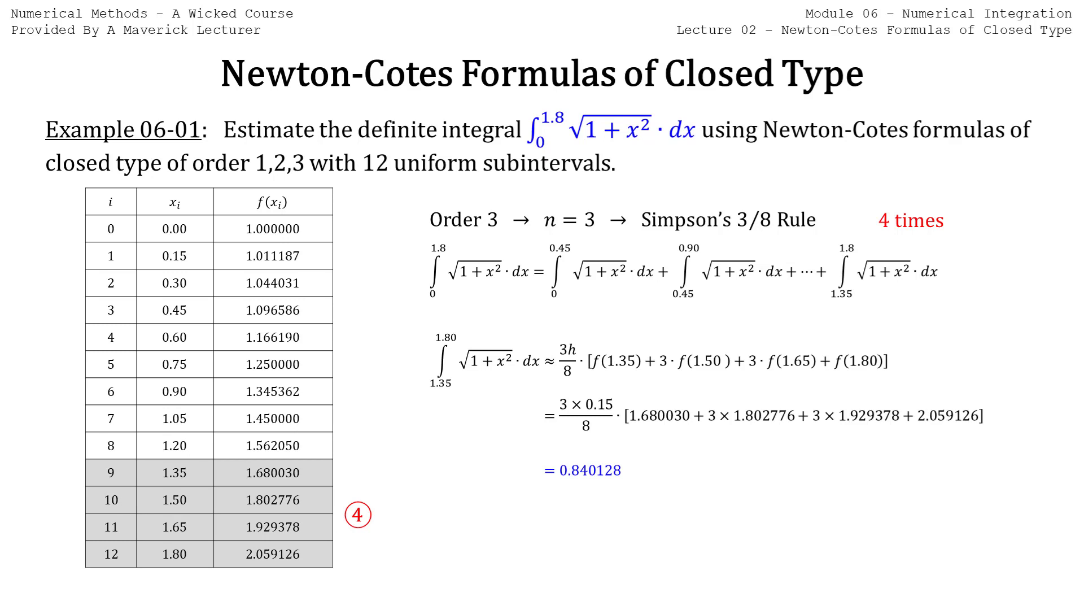
{"action": "key", "text": "Right"}
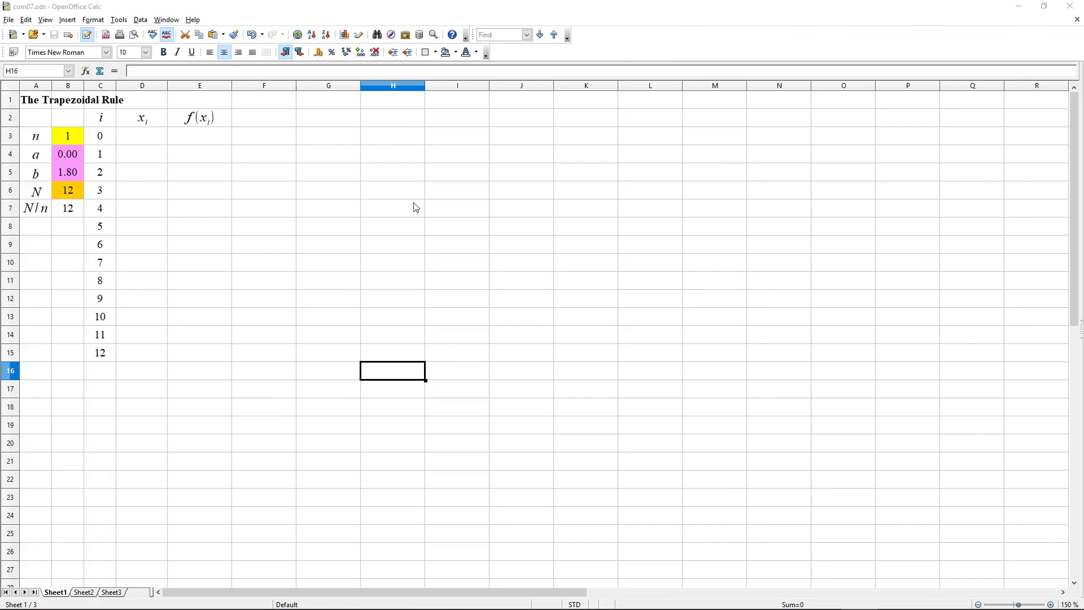
{"action": "left_click", "coordinate": [42, 102]}
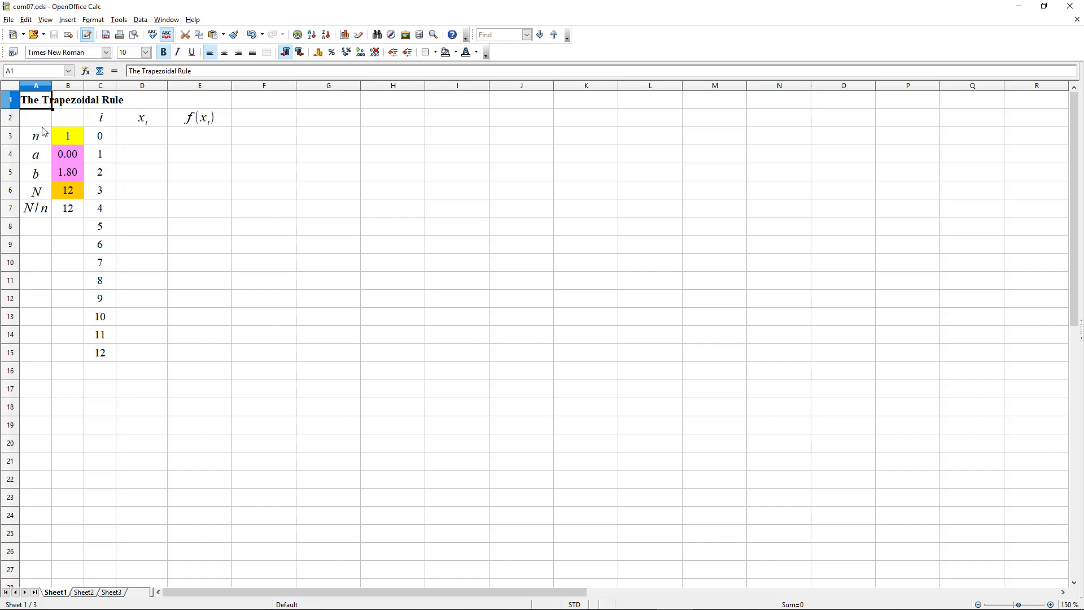
{"action": "left_click", "coordinate": [41, 153]}
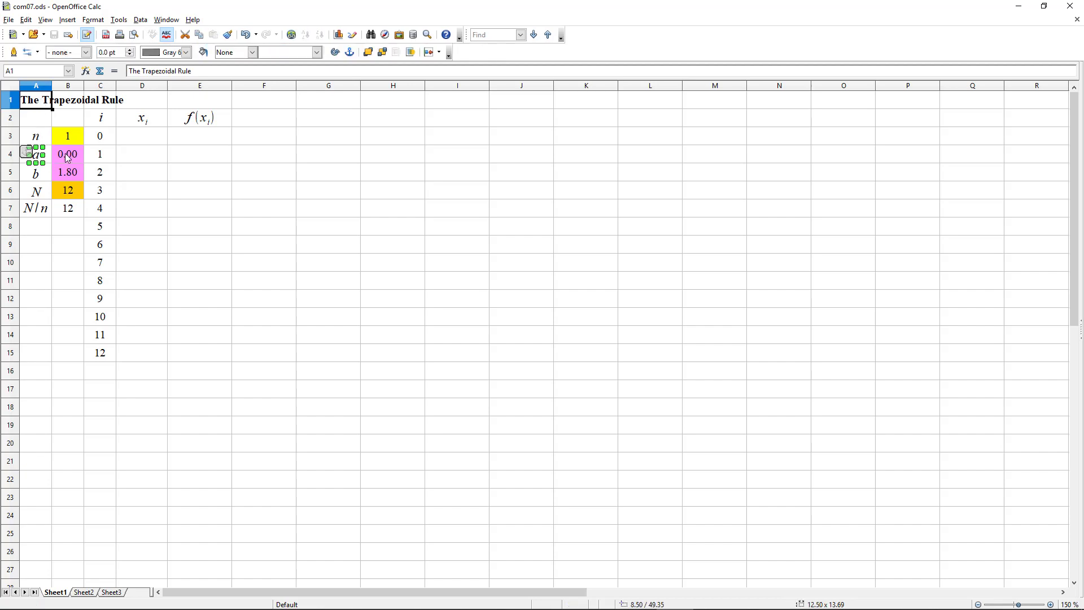
{"action": "left_click", "coordinate": [67, 157]}
{"action": "left_click", "coordinate": [68, 171]}
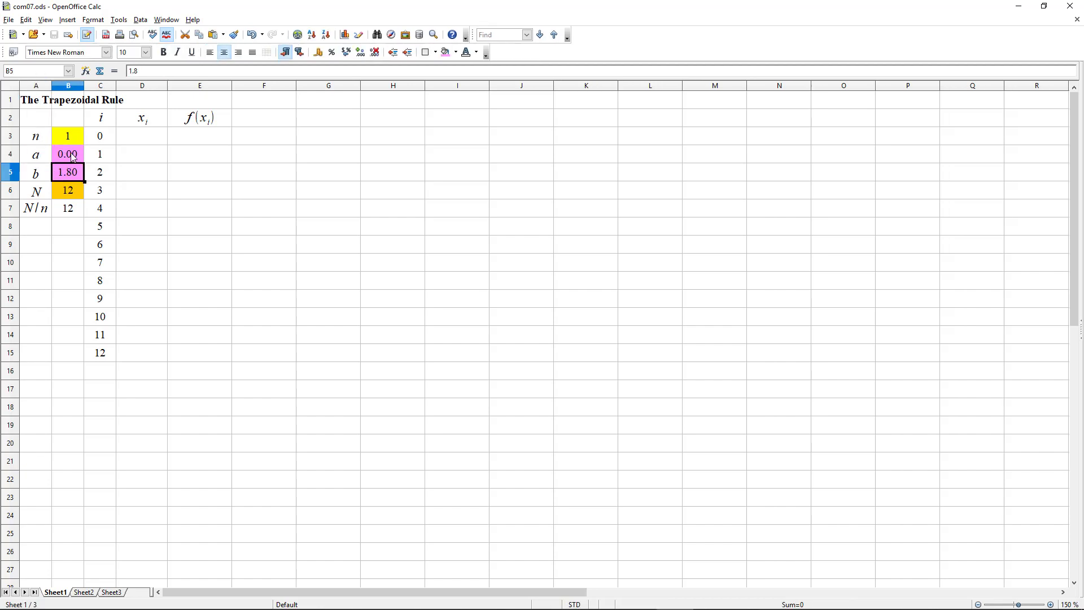
{"action": "left_click", "coordinate": [72, 157]}
{"action": "left_click", "coordinate": [70, 172]}
{"action": "left_click", "coordinate": [66, 191]}
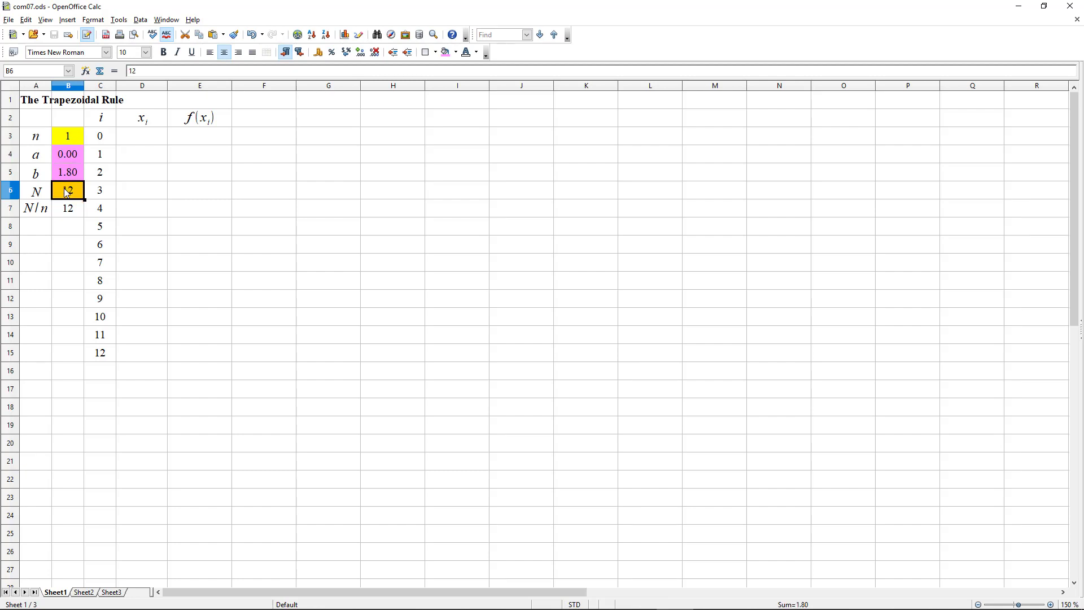
{"action": "left_click", "coordinate": [68, 139]}
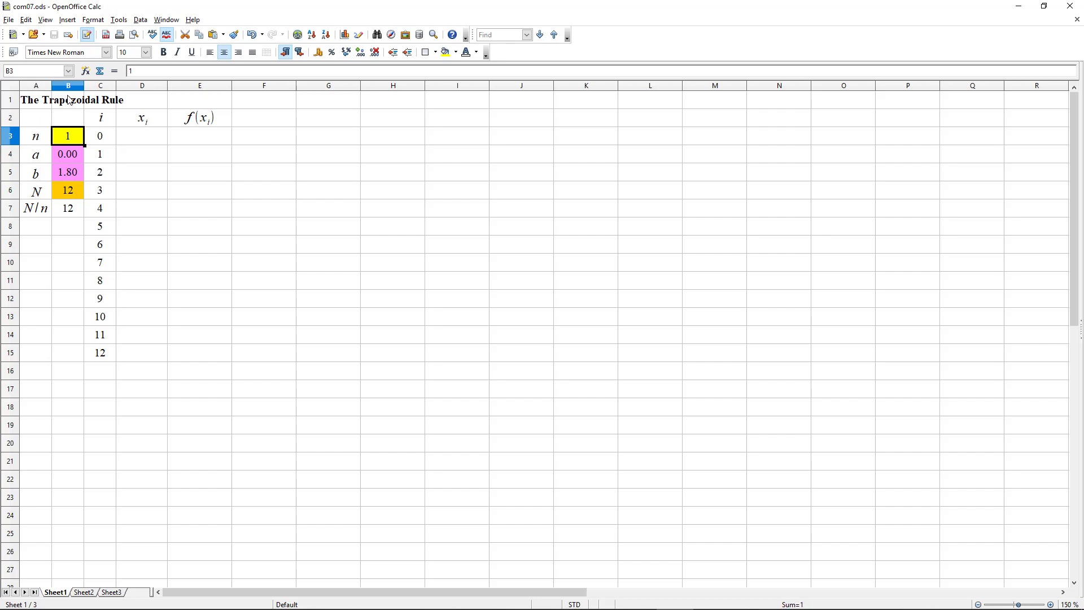
{"action": "left_click", "coordinate": [67, 210]}
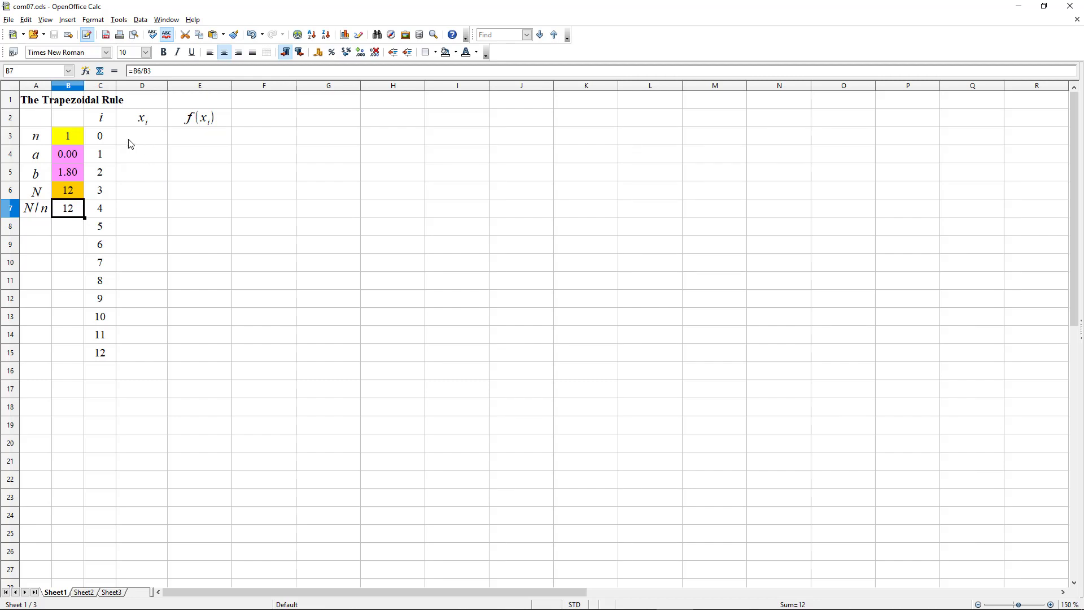
- Build the x_i formula =B4+C3*(B5-B4)/B6 in cell D3
{"action": "left_click", "coordinate": [142, 143]}
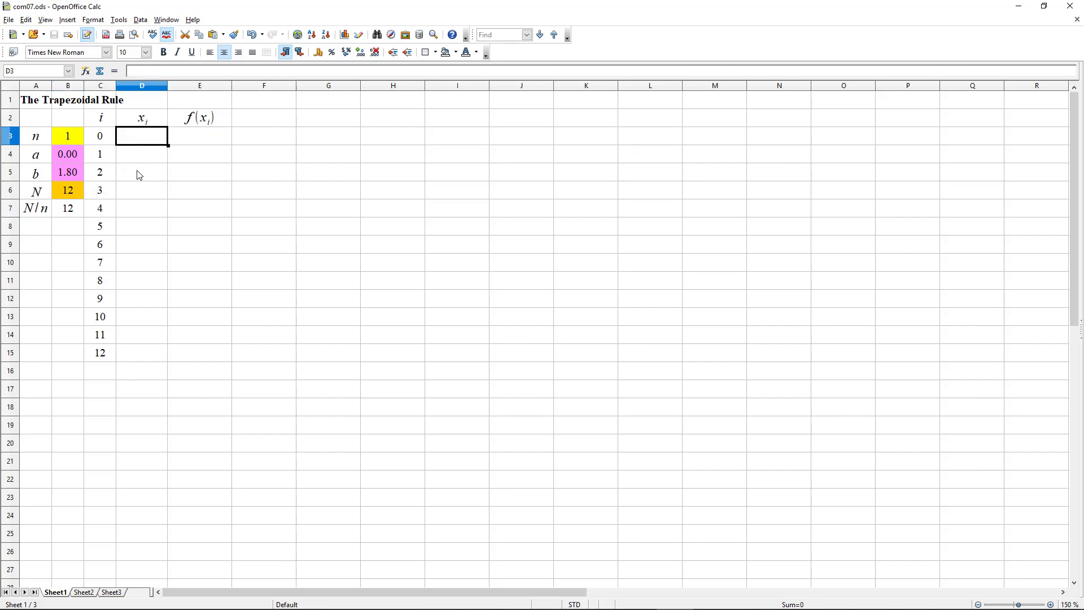
{"action": "type", "text": "="}
{"action": "left_click", "coordinate": [72, 158]}
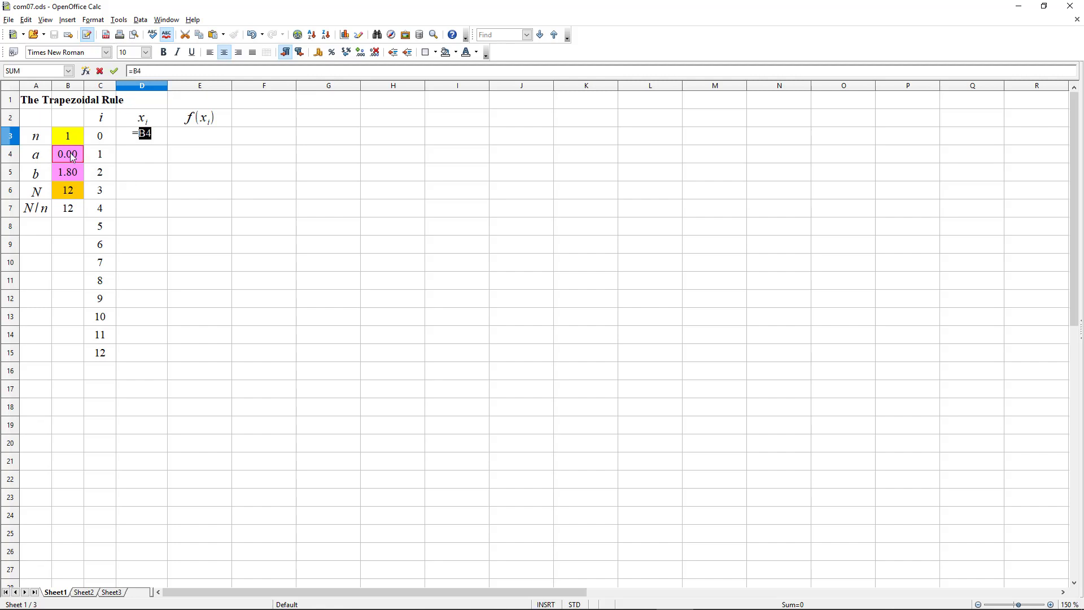
{"action": "type", "text": "+"}
{"action": "left_click", "coordinate": [100, 139]}
{"action": "type", "text": "*"}
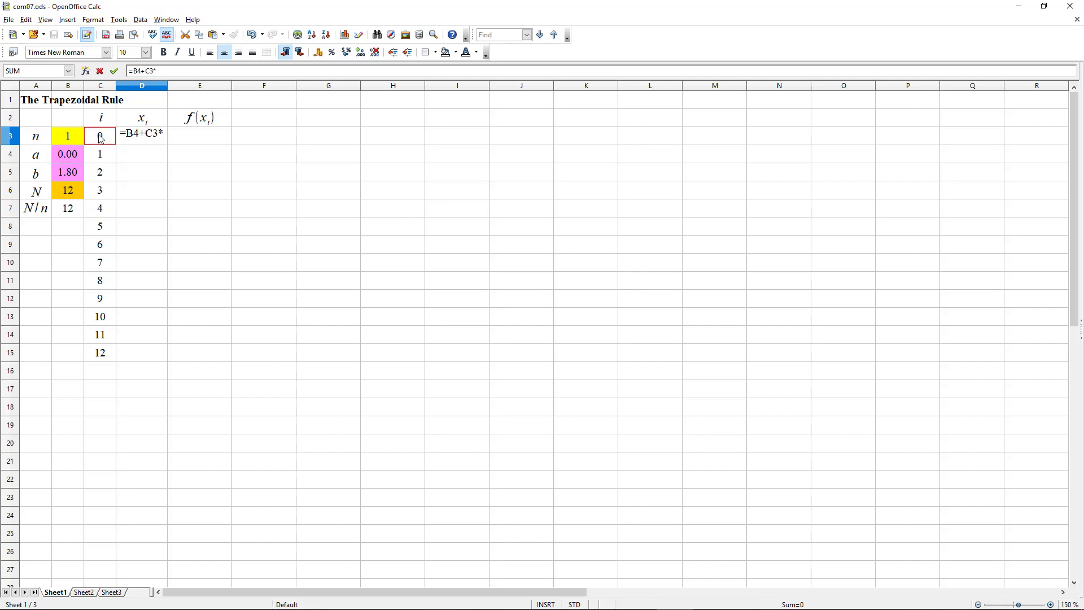
{"action": "type", "text": "("}
{"action": "left_click", "coordinate": [71, 175]}
{"action": "type", "text": "-"}
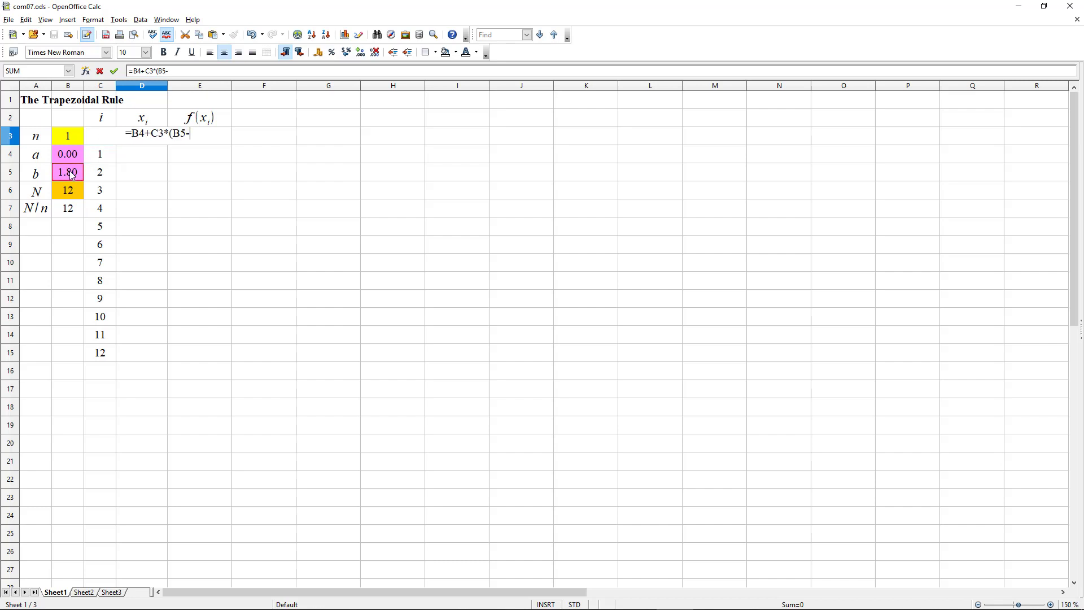
{"action": "left_click", "coordinate": [70, 154]}
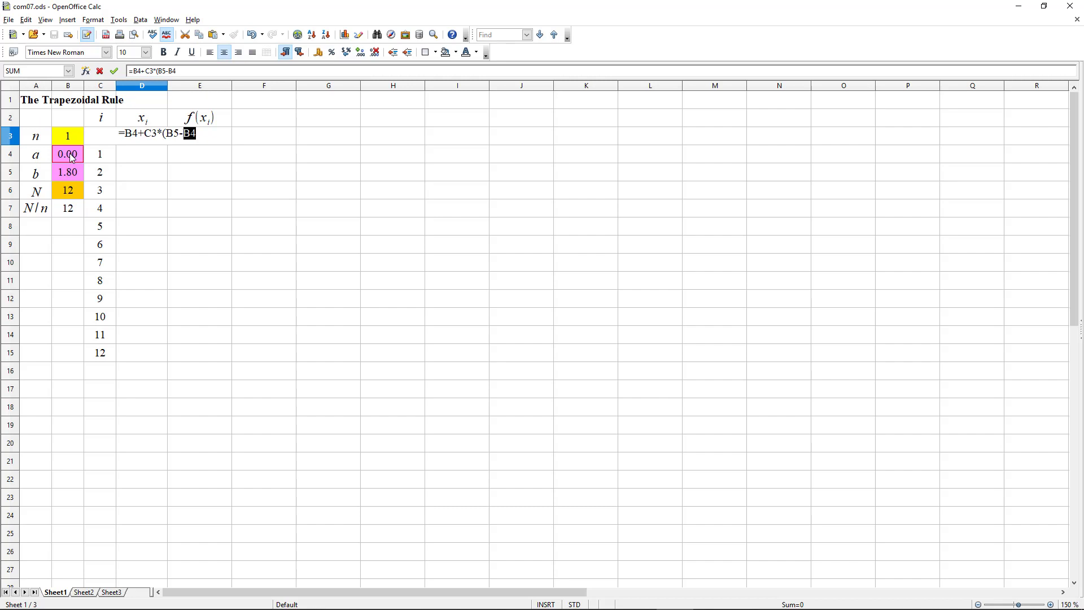
{"action": "type", "text": ")/"}
{"action": "left_click", "coordinate": [69, 192]}
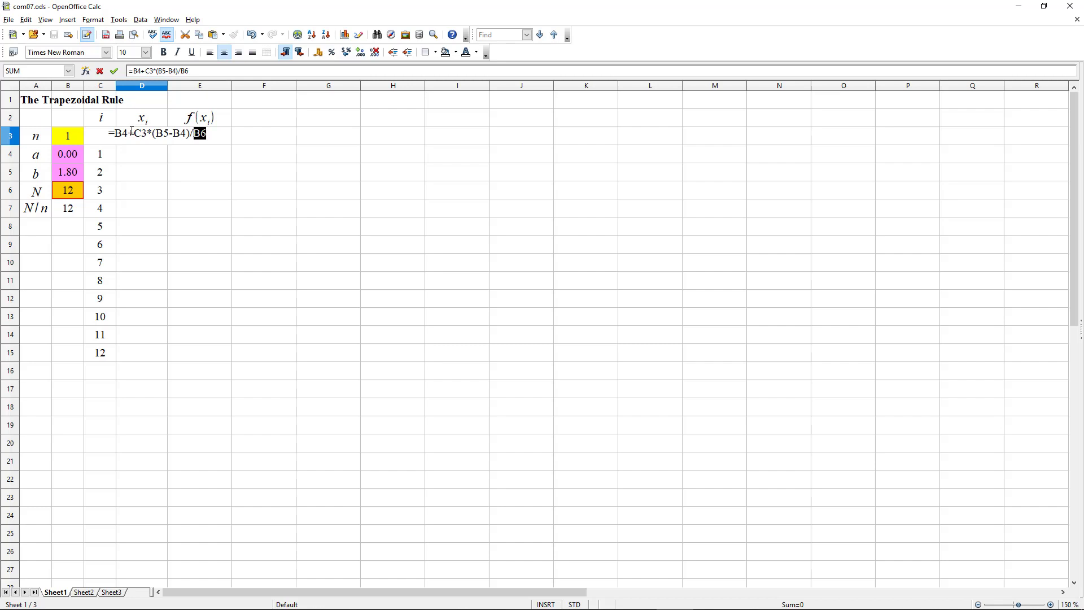
- Make the B4, B5 and B6 references absolute, giving =$B$4+C3*($B$5-$B$4)/$B$6, and commit it
{"action": "left_click", "coordinate": [133, 71]}
{"action": "key", "text": "shift+F4"}
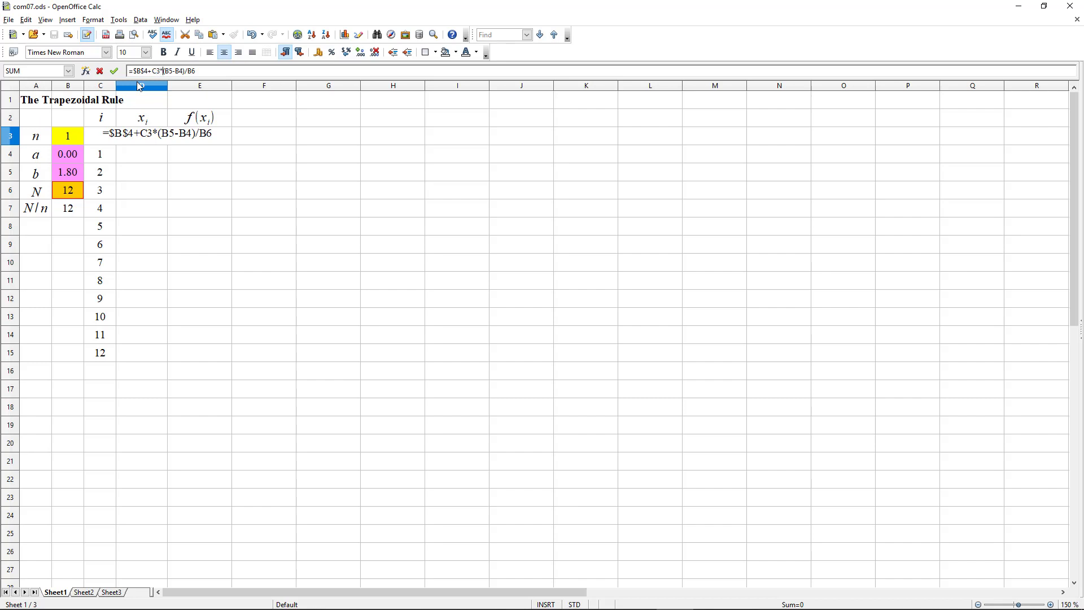
{"action": "key", "text": "Right"}
{"action": "key", "text": "Right"}
{"action": "key", "text": "shift+F4"}
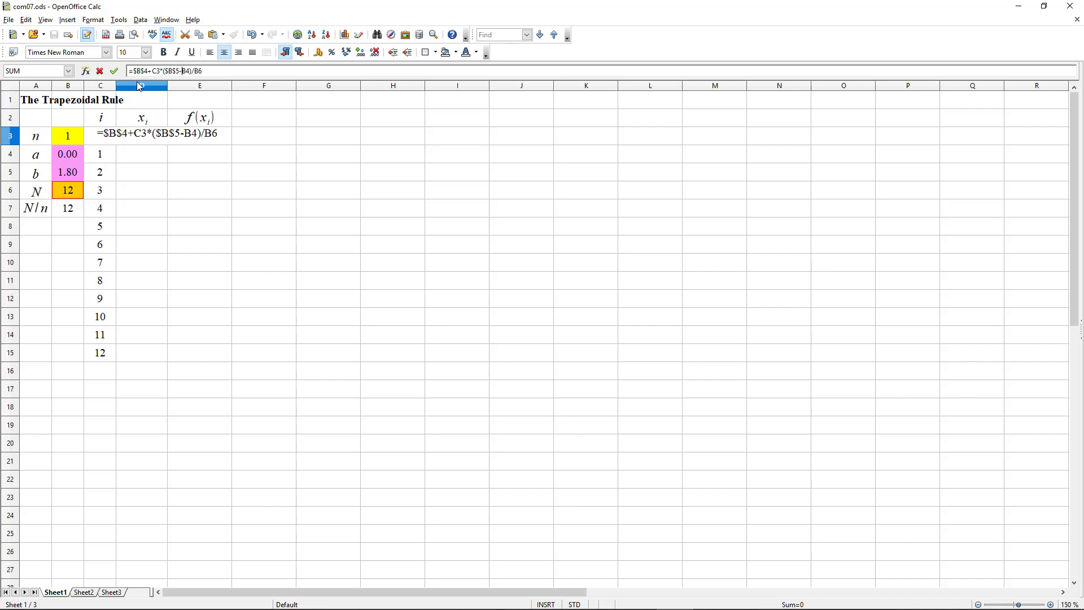
{"action": "key", "text": "shift+F4"}
{"action": "key", "text": "Right"}
{"action": "key", "text": "Right"}
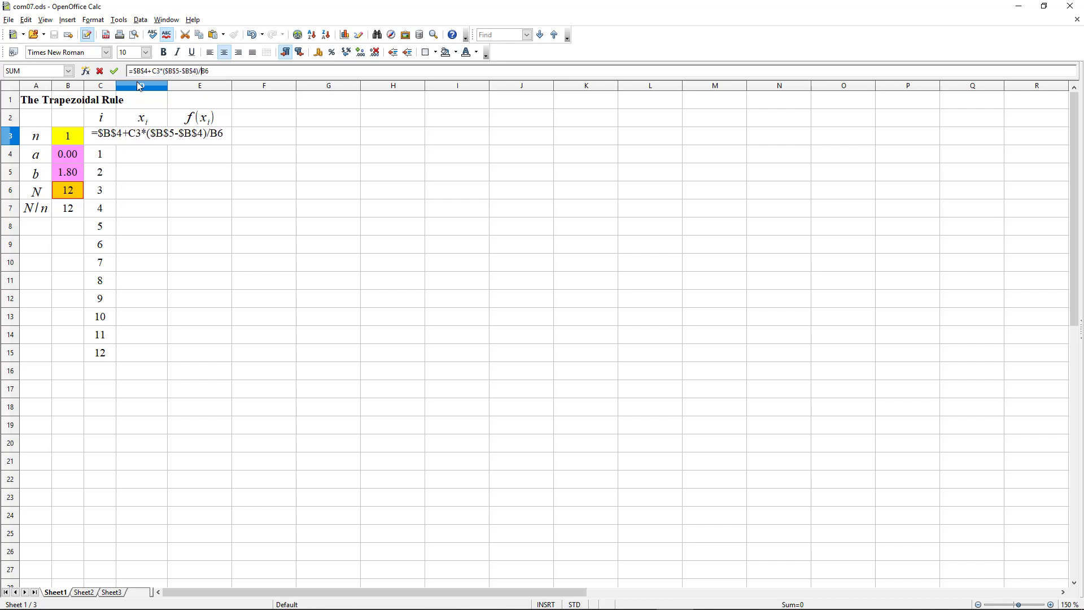
{"action": "key", "text": "shift+F4"}
{"action": "key", "text": "Return"}
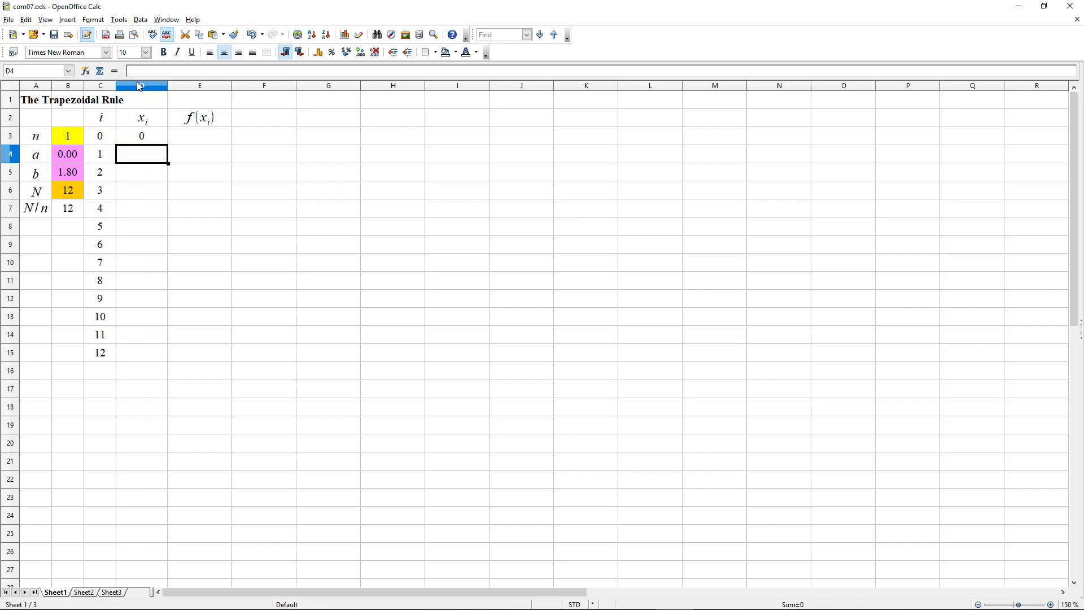
{"action": "left_click", "coordinate": [161, 138]}
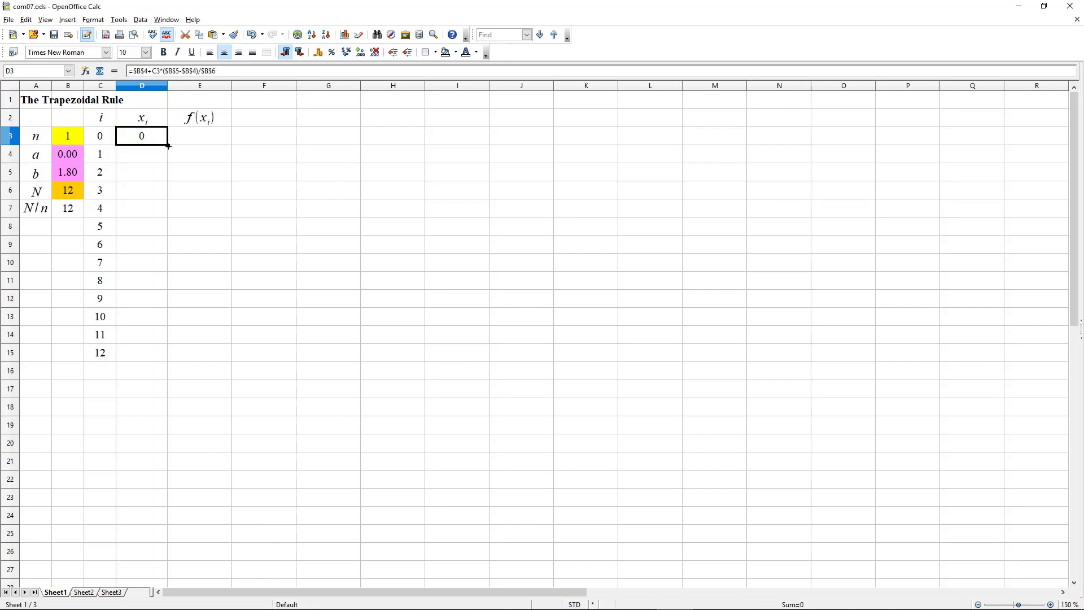
- Fill the x formula down to D15 and format D3:D15 with two decimal places
{"action": "left_click_drag", "start_coordinate": [168, 146], "coordinate": [151, 355]}
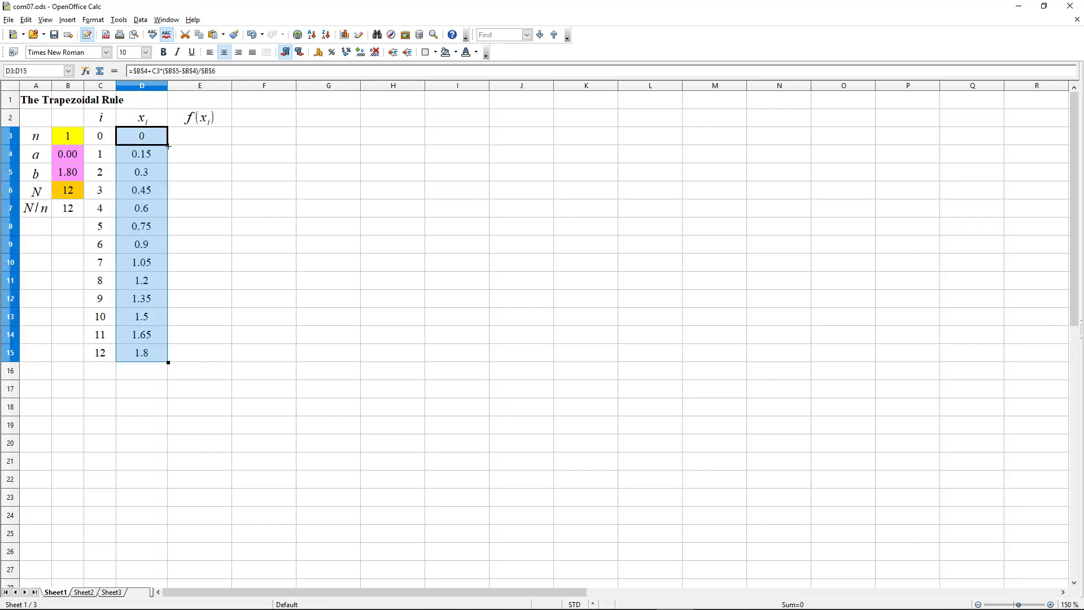
{"action": "left_click", "coordinate": [141, 135]}
{"action": "left_click", "coordinate": [153, 354], "text": "shift"}
{"action": "right_click", "coordinate": [152, 354]}
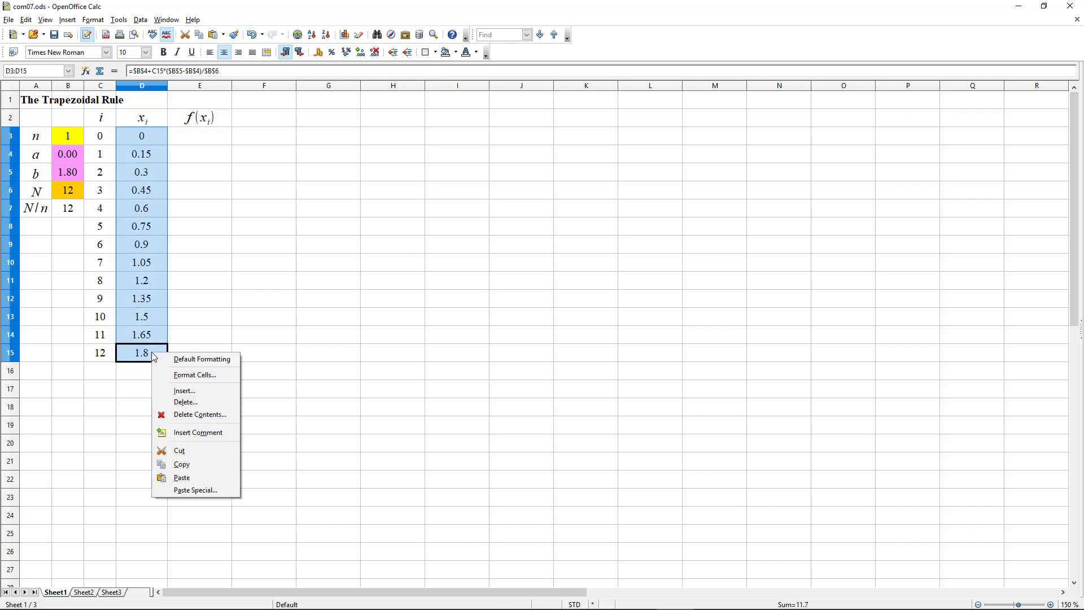
{"action": "left_click", "coordinate": [194, 375]}
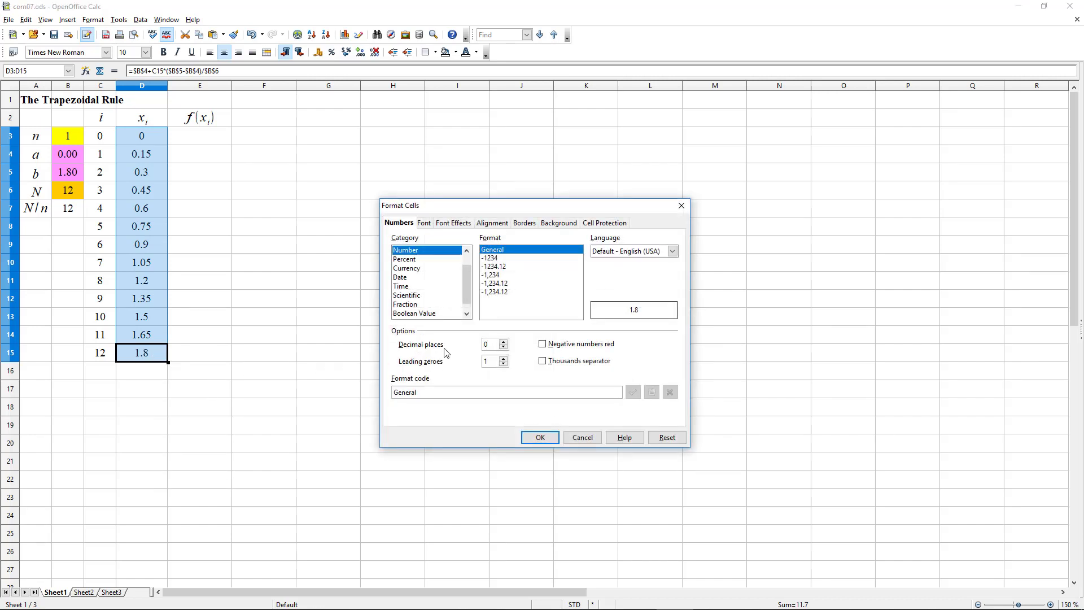
{"action": "left_click", "coordinate": [504, 342]}
{"action": "left_click", "coordinate": [504, 342]}
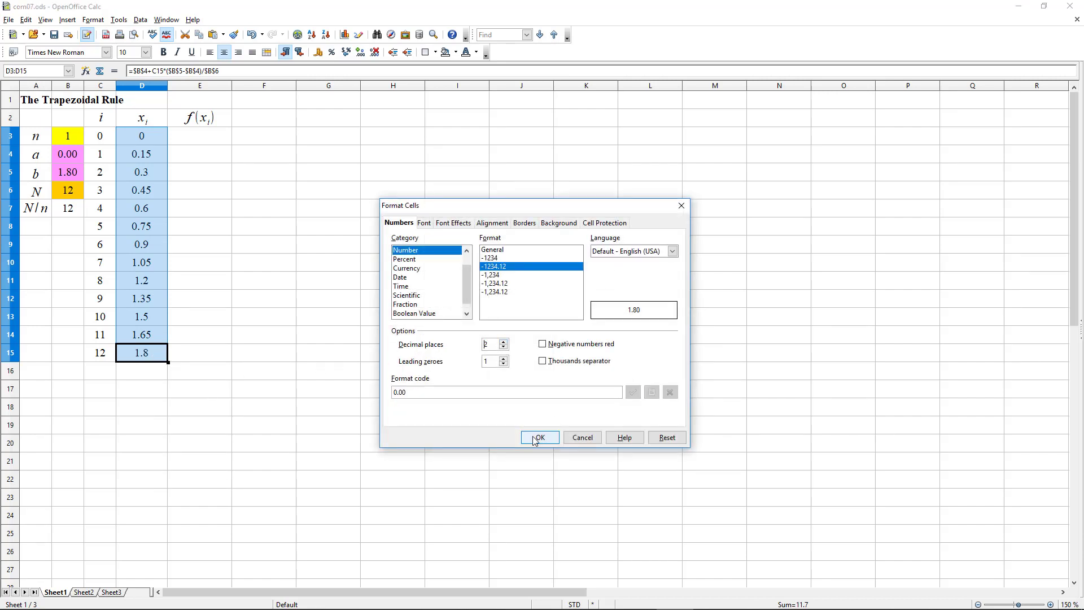
{"action": "left_click", "coordinate": [540, 437]}
{"action": "left_click", "coordinate": [325, 317]}
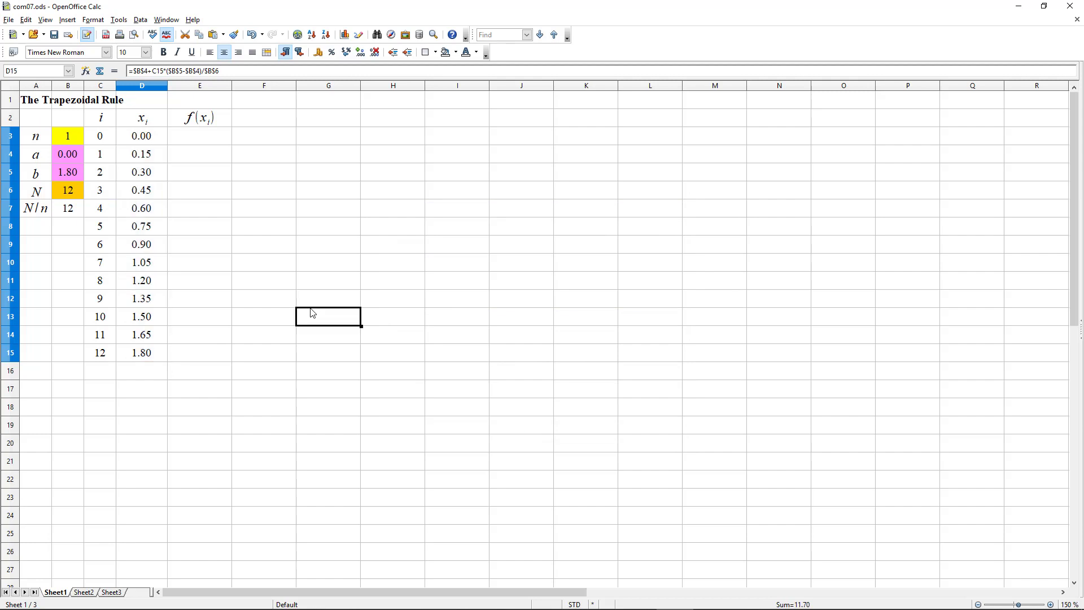
{"action": "left_click", "coordinate": [204, 140]}
- Enter =sqrt(1+D3*D3) in E3 and fill it down to E15
{"action": "type", "text": "="}
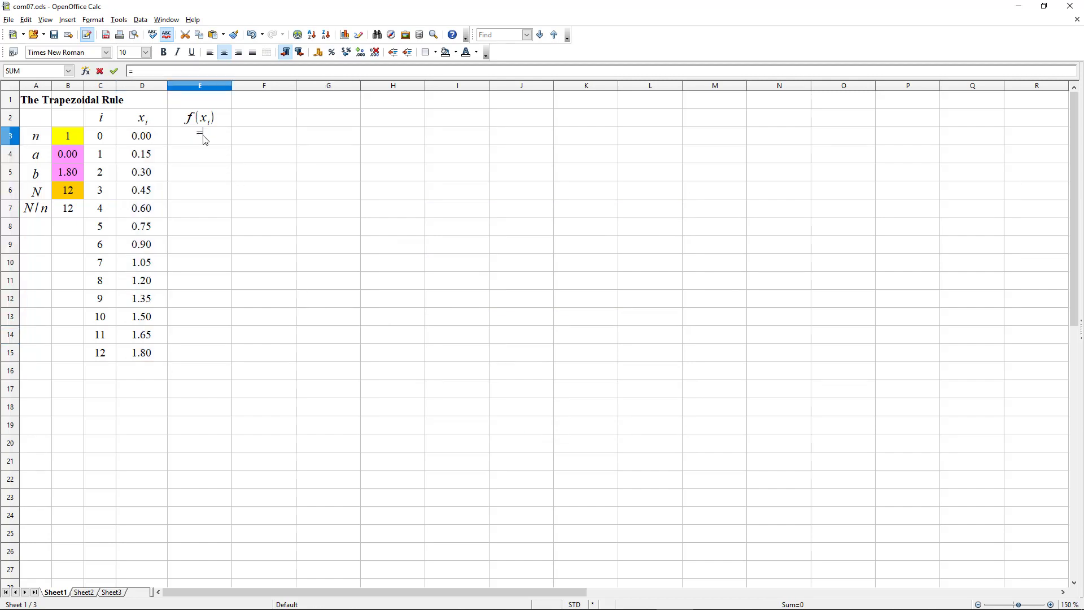
{"action": "type", "text": "sqr"}
{"action": "type", "text": "t("}
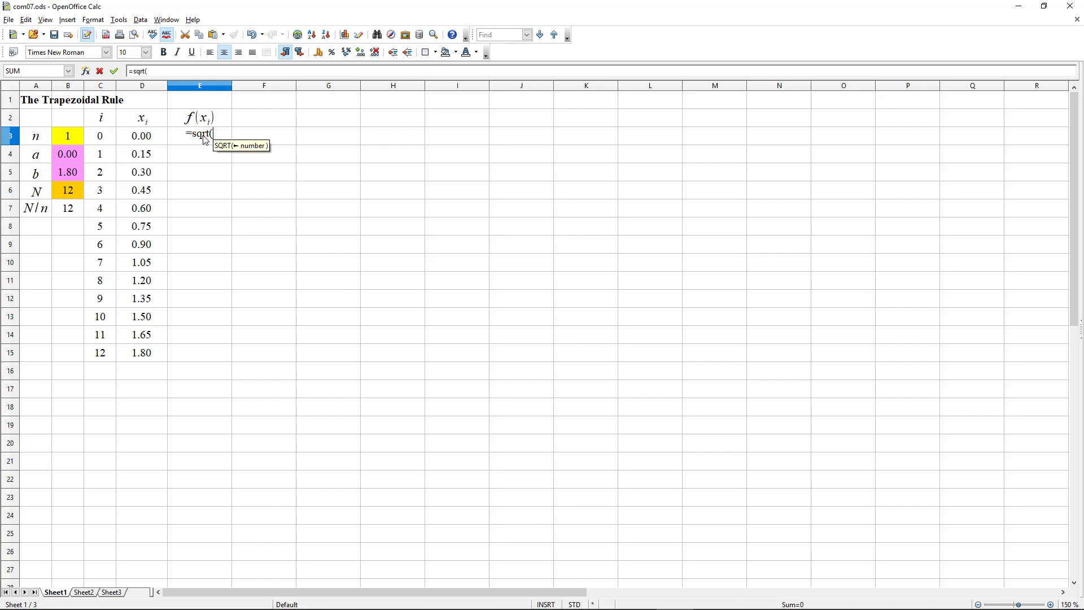
{"action": "type", "text": "1+"}
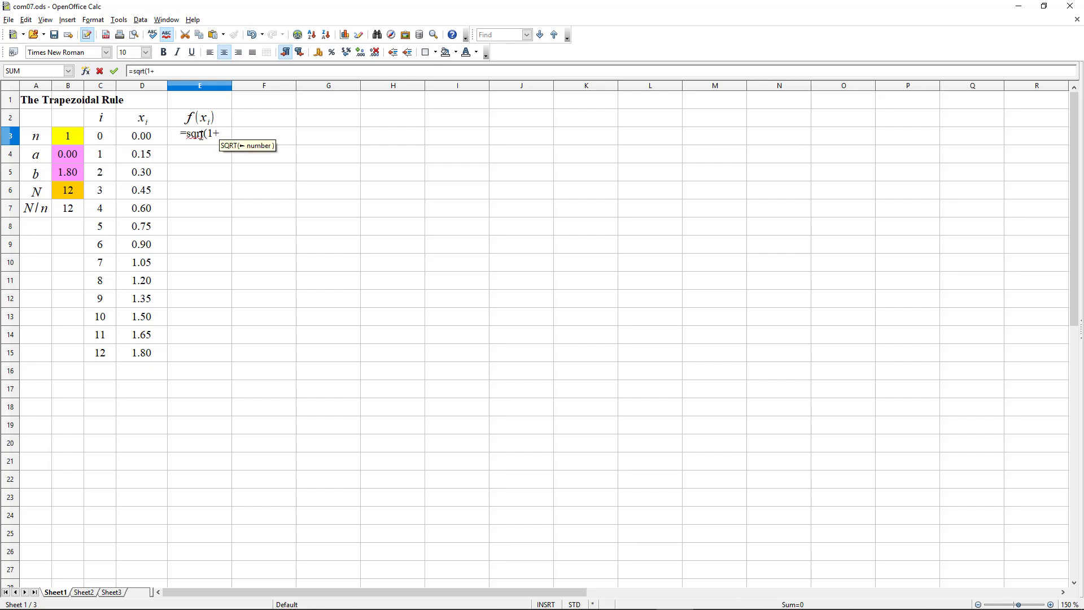
{"action": "left_click", "coordinate": [144, 140]}
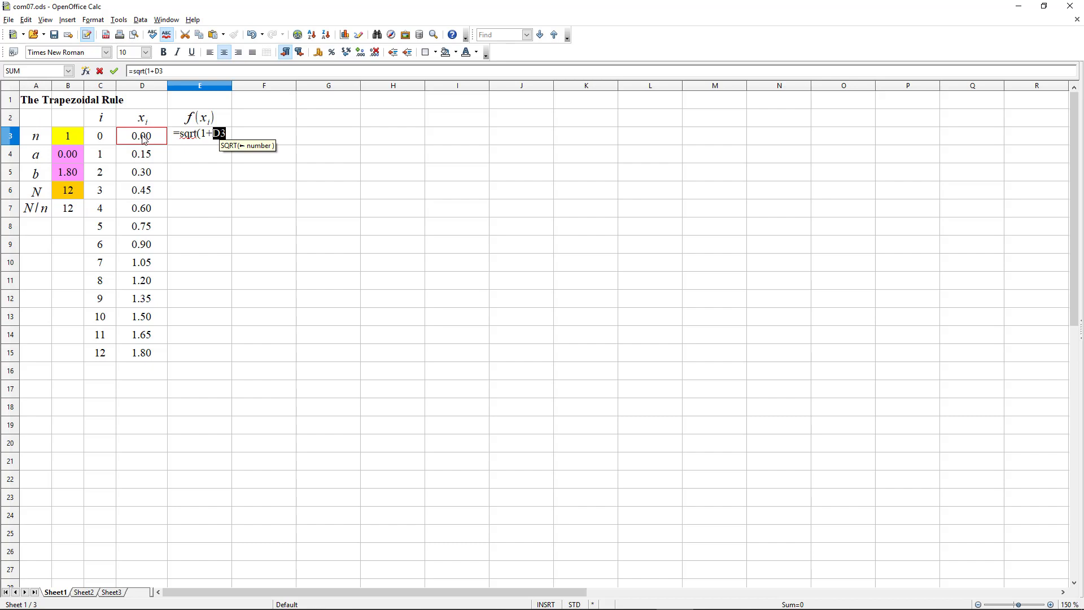
{"action": "type", "text": "*"}
{"action": "left_click", "coordinate": [144, 140]}
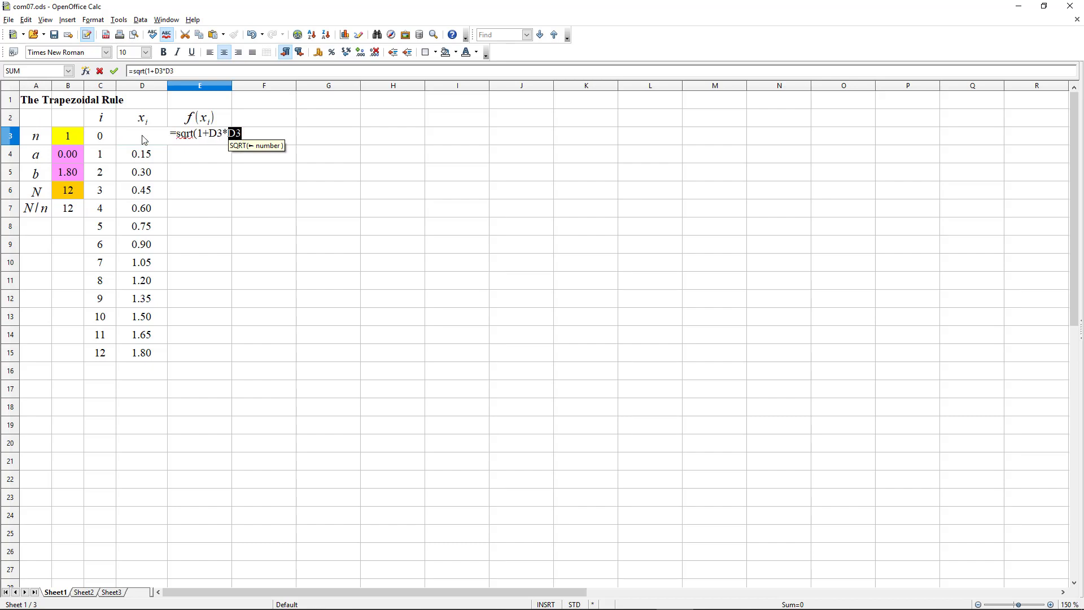
{"action": "type", "text": ")"}
{"action": "key", "text": "Return"}
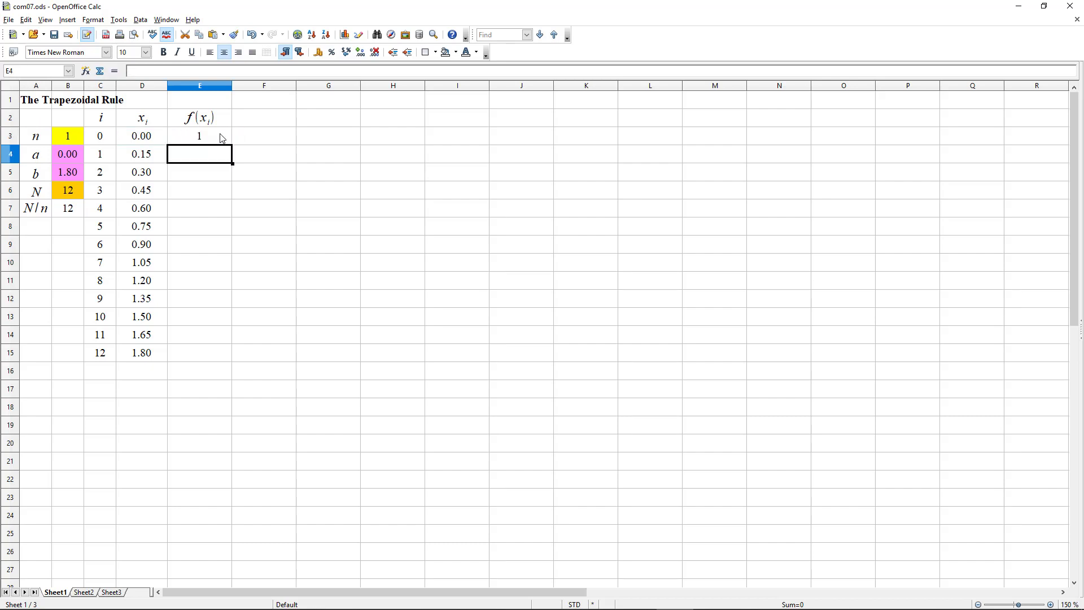
{"action": "left_click", "coordinate": [221, 138]}
{"action": "double_click", "coordinate": [233, 145]}
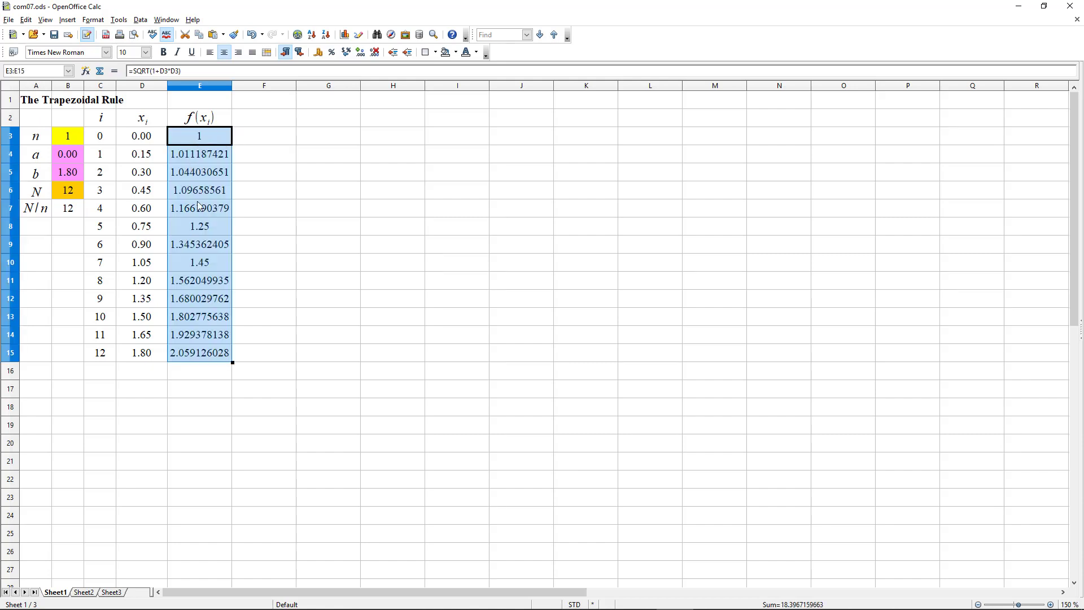
{"action": "left_click", "coordinate": [192, 358], "text": "ctrl"}
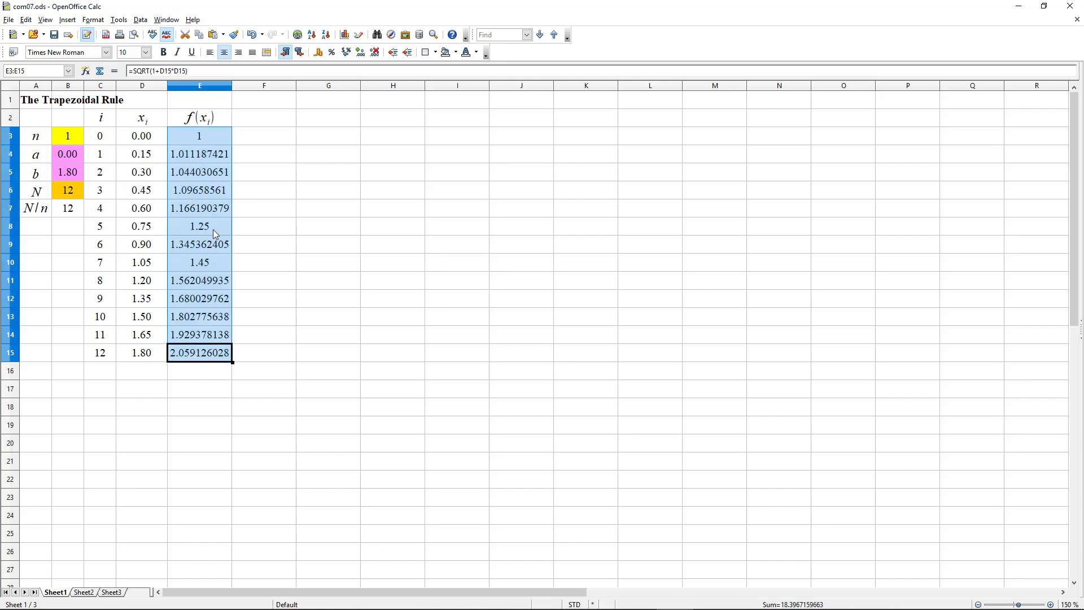
- Format the f(x) values in E3:E15 with six decimal places
{"action": "right_click", "coordinate": [204, 361]}
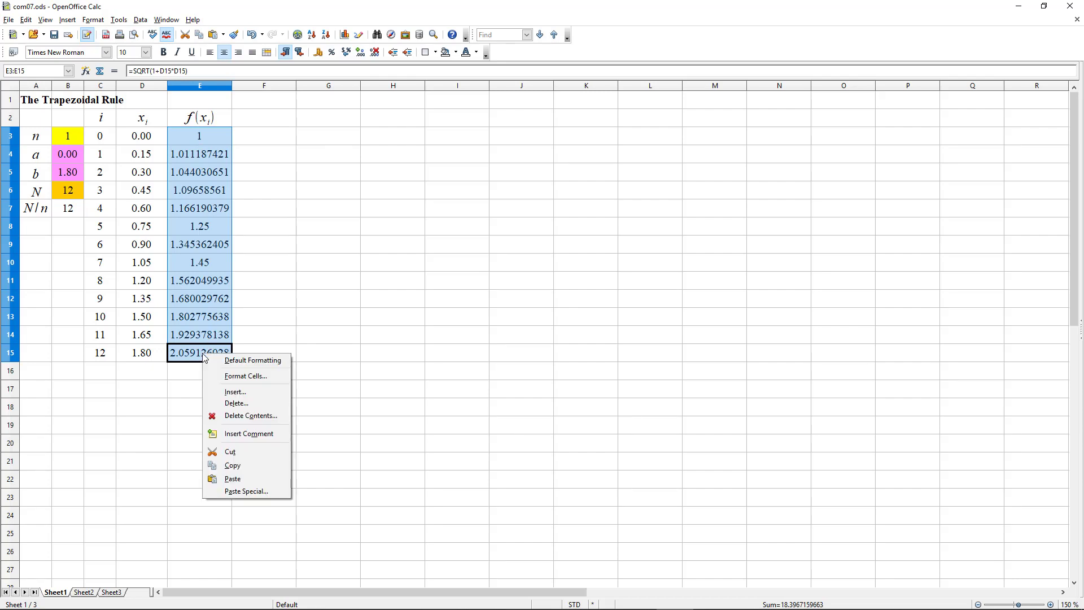
{"action": "left_click", "coordinate": [246, 376]}
{"action": "left_click", "coordinate": [504, 341]}
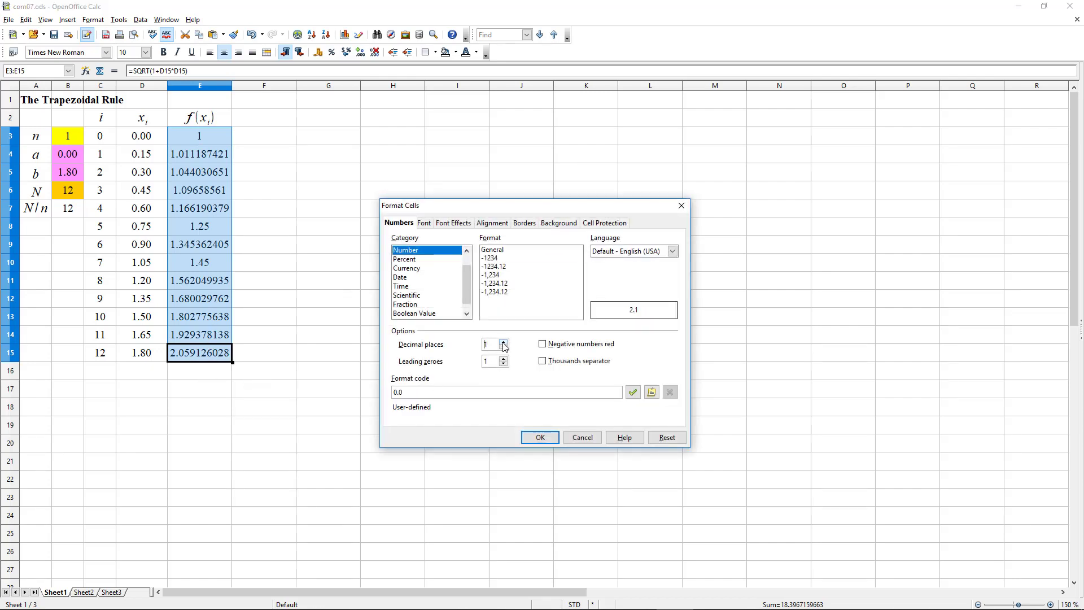
{"action": "left_click", "coordinate": [504, 341]}
{"action": "left_click", "coordinate": [503, 342]}
{"action": "left_click", "coordinate": [504, 341]}
{"action": "left_click", "coordinate": [503, 342]}
{"action": "left_click", "coordinate": [503, 341]}
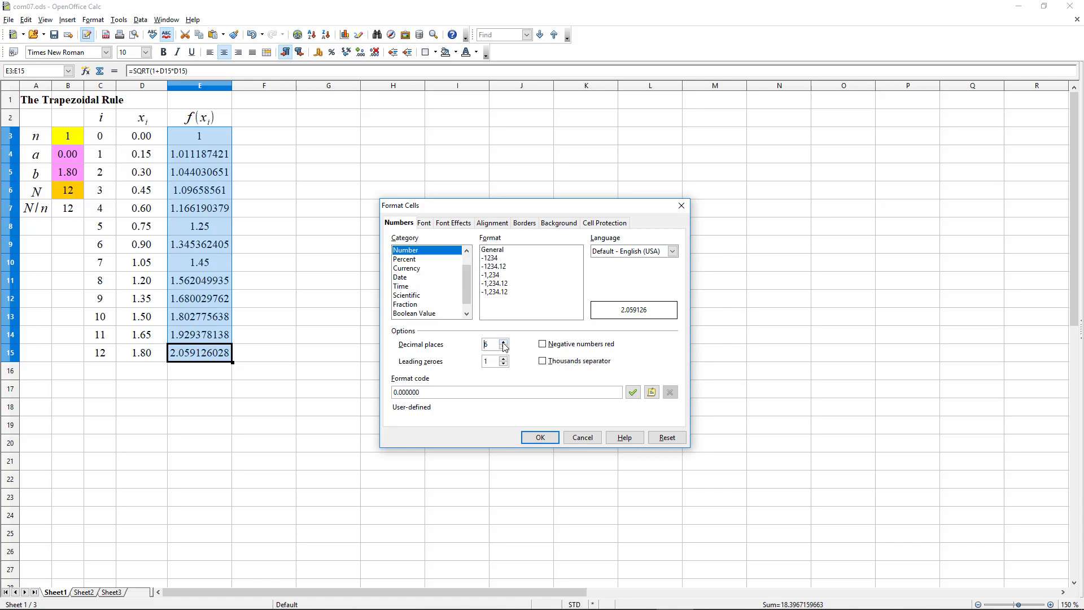
{"action": "left_click", "coordinate": [539, 437]}
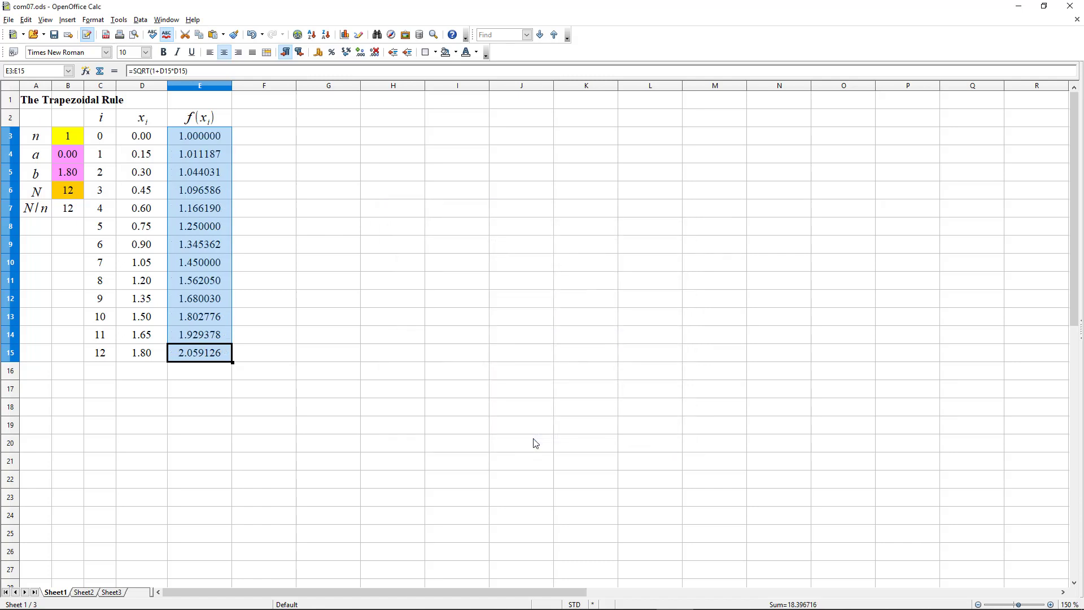
{"action": "left_click", "coordinate": [277, 122]}
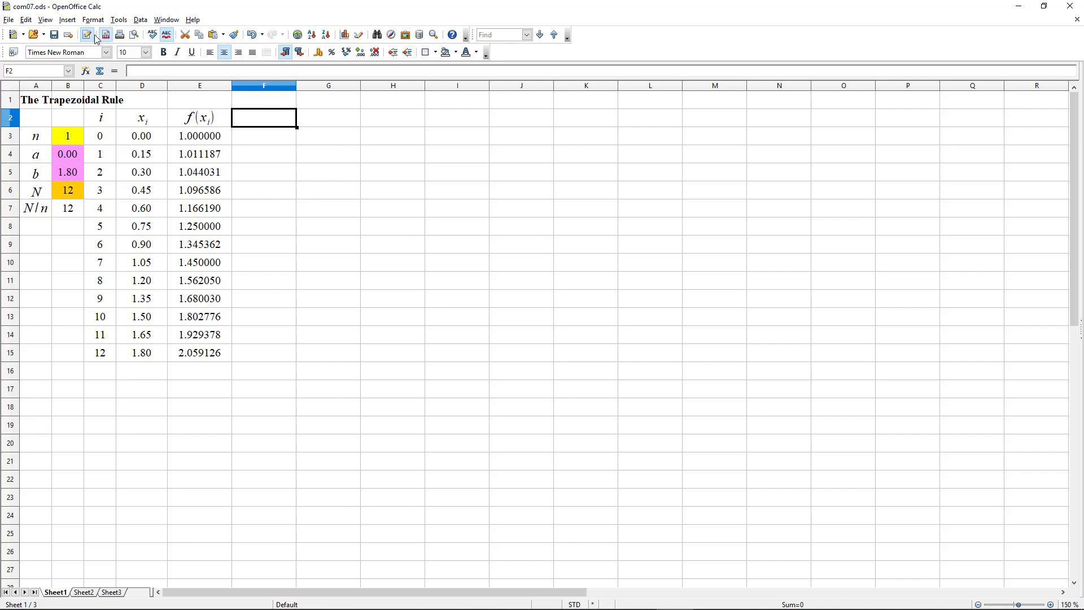
- Insert a math formula object at F2 containing an integral followed by 'f(x) cdot d'
{"action": "left_click", "coordinate": [67, 19]}
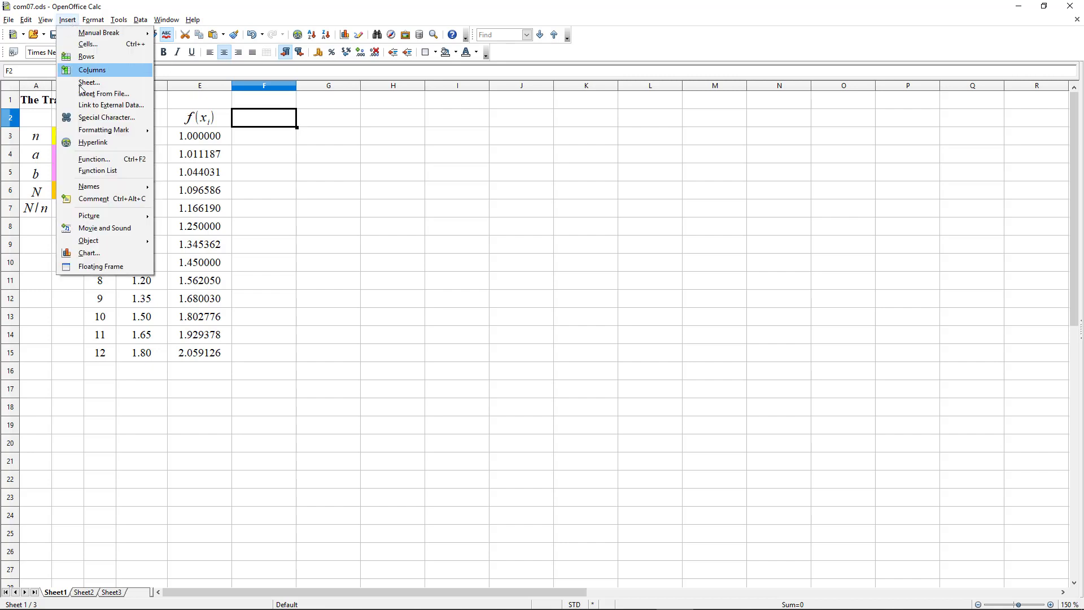
{"action": "mouse_move", "coordinate": [89, 240]}
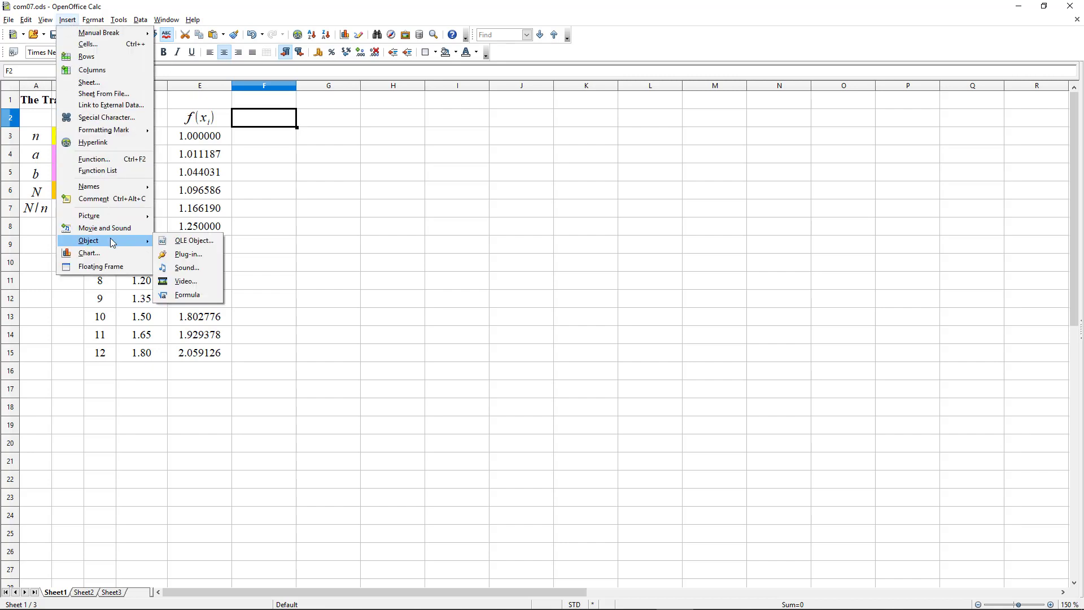
{"action": "left_click", "coordinate": [188, 295]}
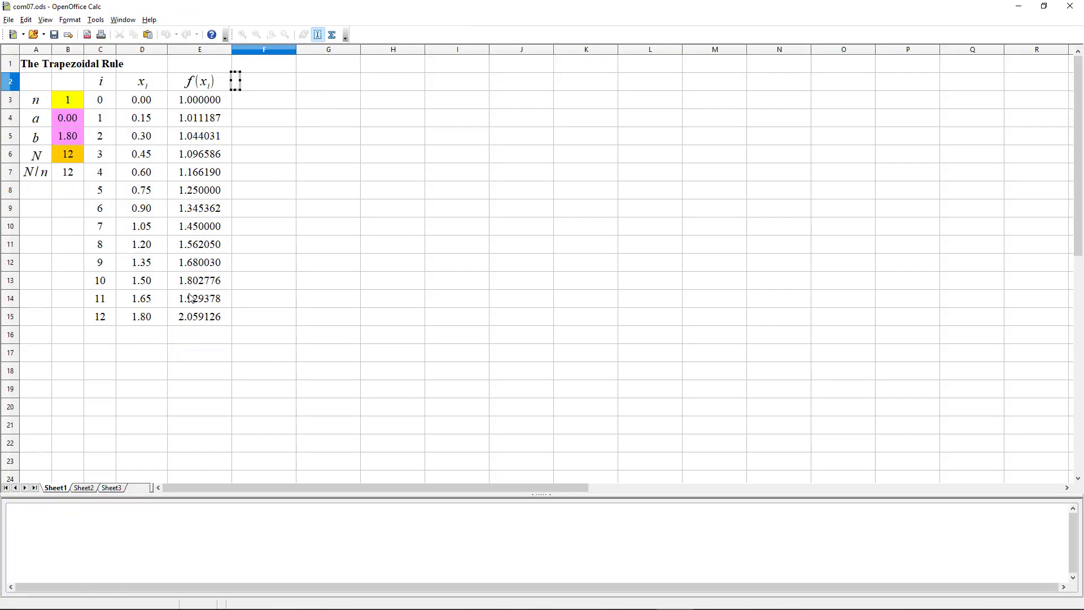
{"action": "right_click", "coordinate": [64, 513]}
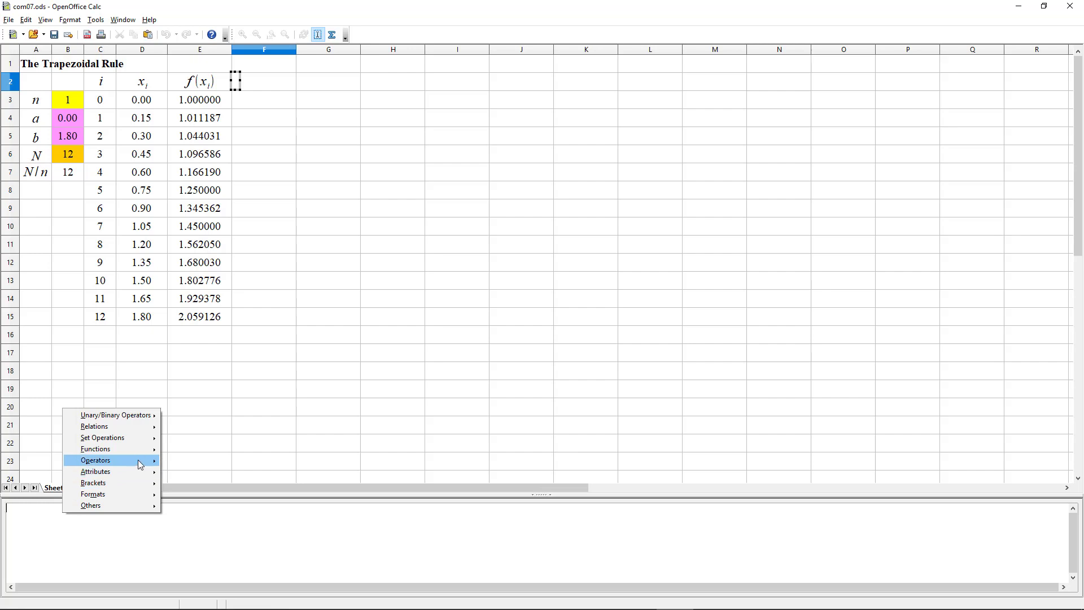
{"action": "mouse_move", "coordinate": [96, 459]}
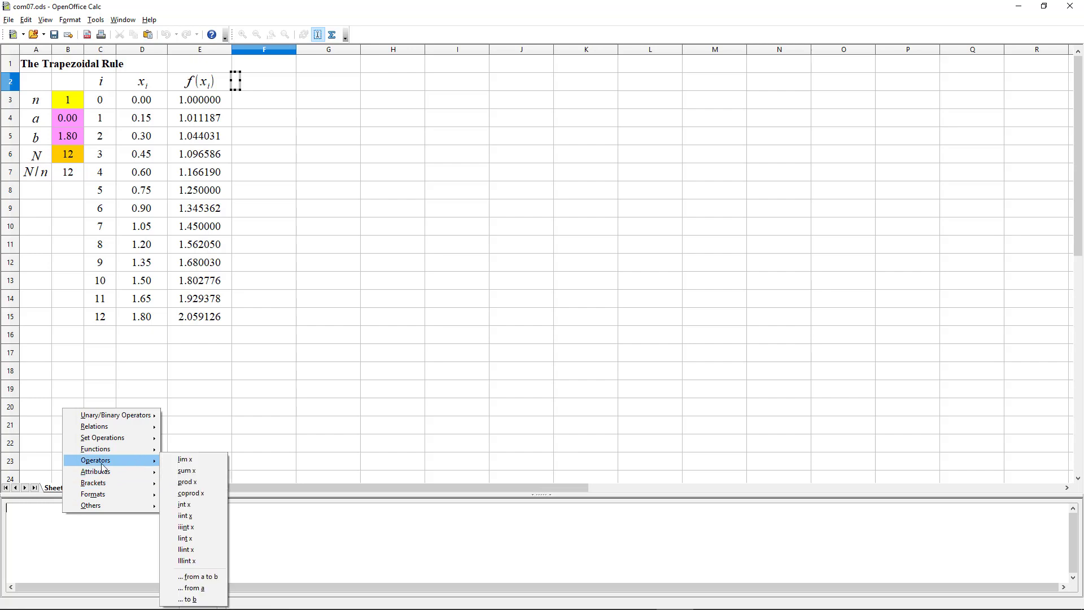
{"action": "left_click", "coordinate": [182, 505]}
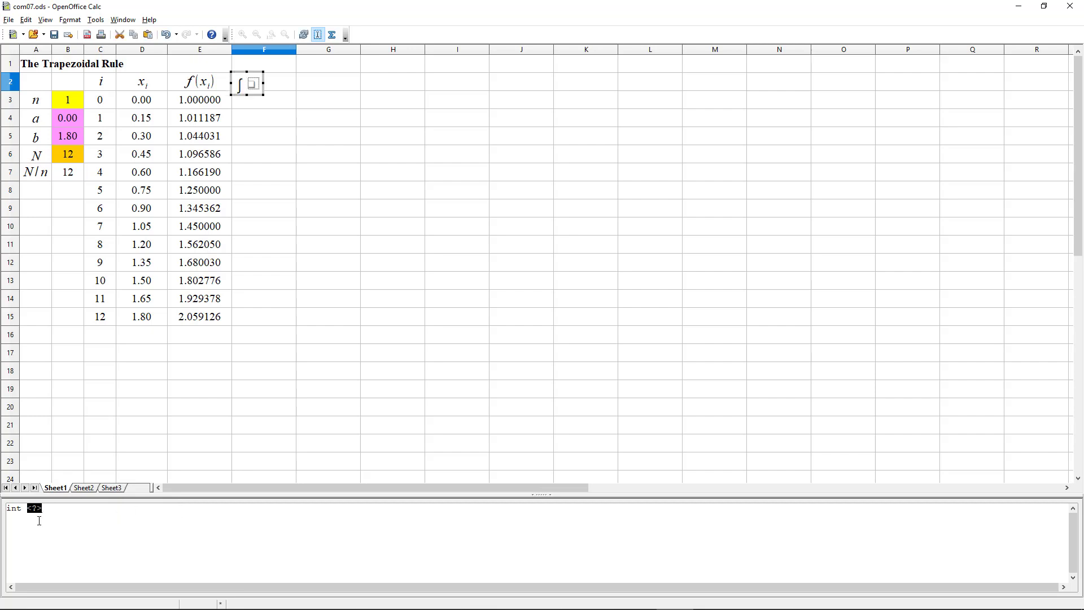
{"action": "type", "text": "f(x) "}
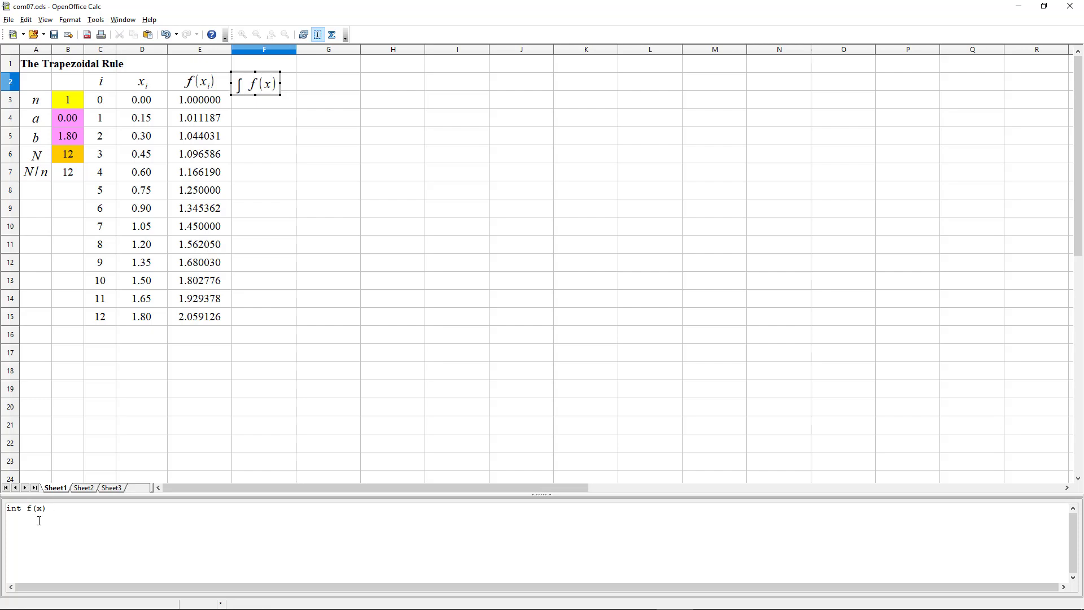
{"action": "type", "text": "cdot "}
{"action": "type", "text": "dx"}
- Edit the F2 integral formula to add a small gap so it reads ∫ f(x)·dx
{"action": "left_click", "coordinate": [305, 130]}
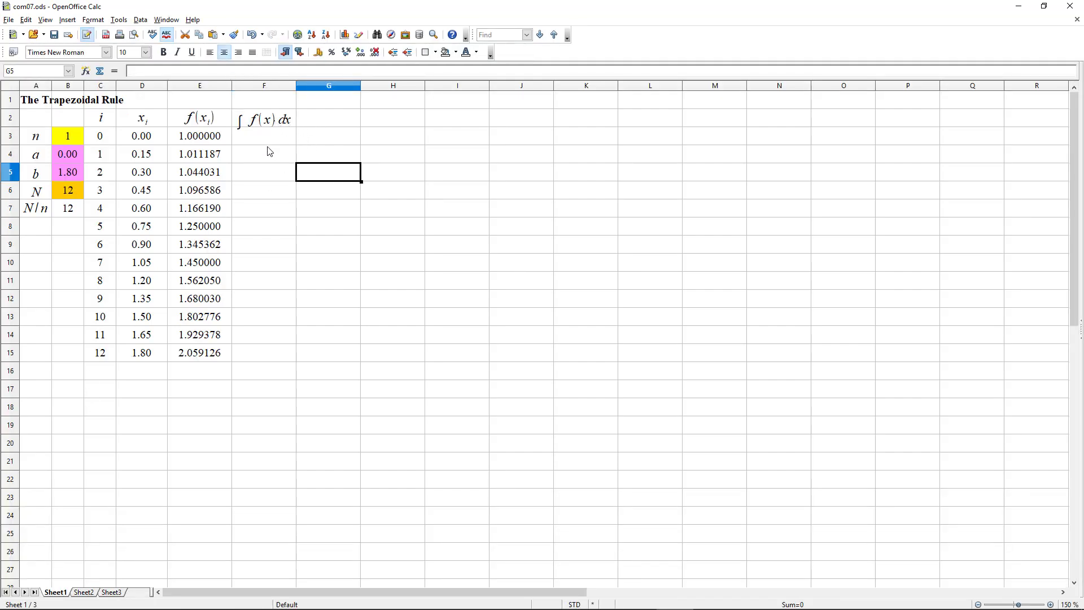
{"action": "left_click", "coordinate": [267, 125]}
{"action": "right_click", "coordinate": [270, 116]}
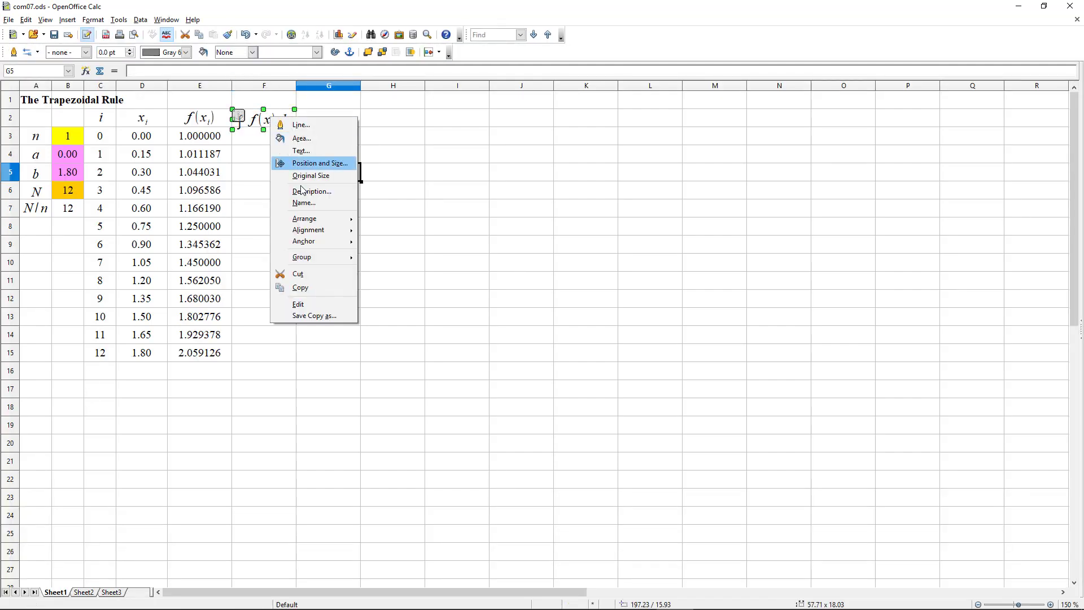
{"action": "left_click", "coordinate": [305, 303]}
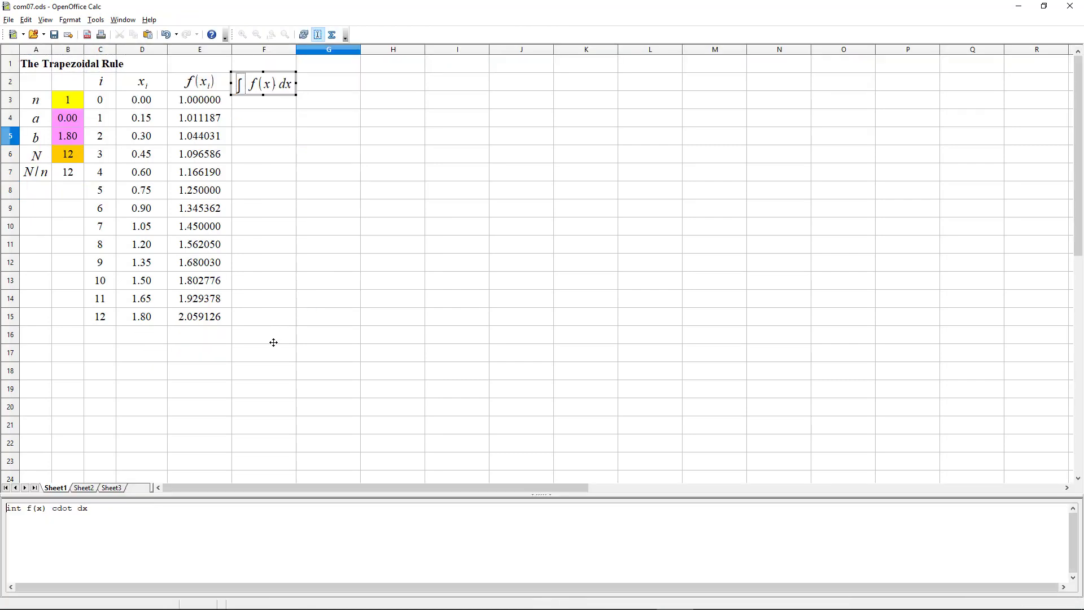
{"action": "right_click", "coordinate": [50, 511]}
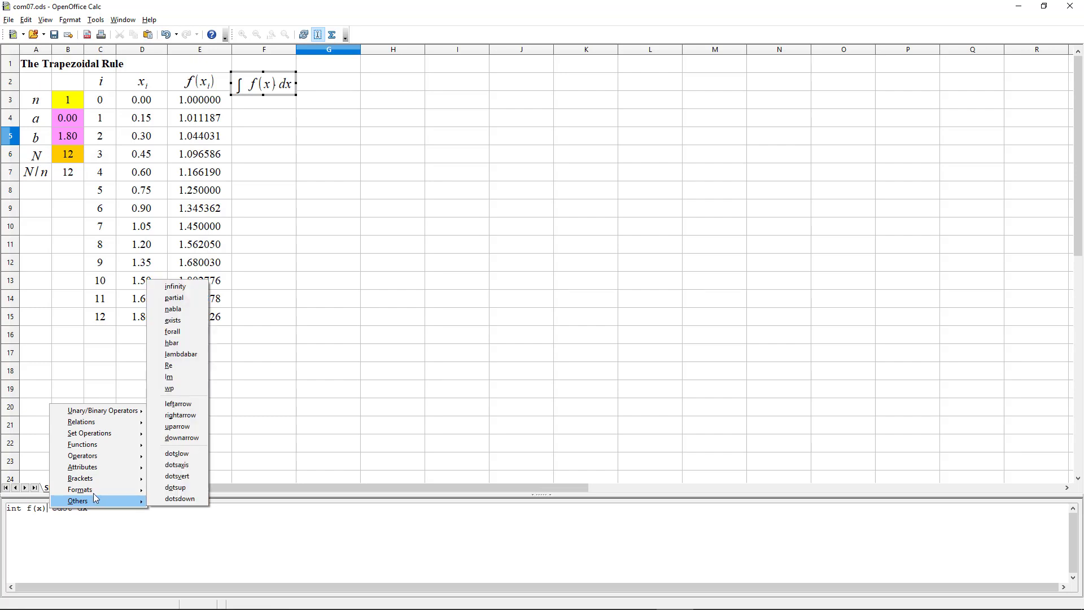
{"action": "mouse_move", "coordinate": [80, 489]}
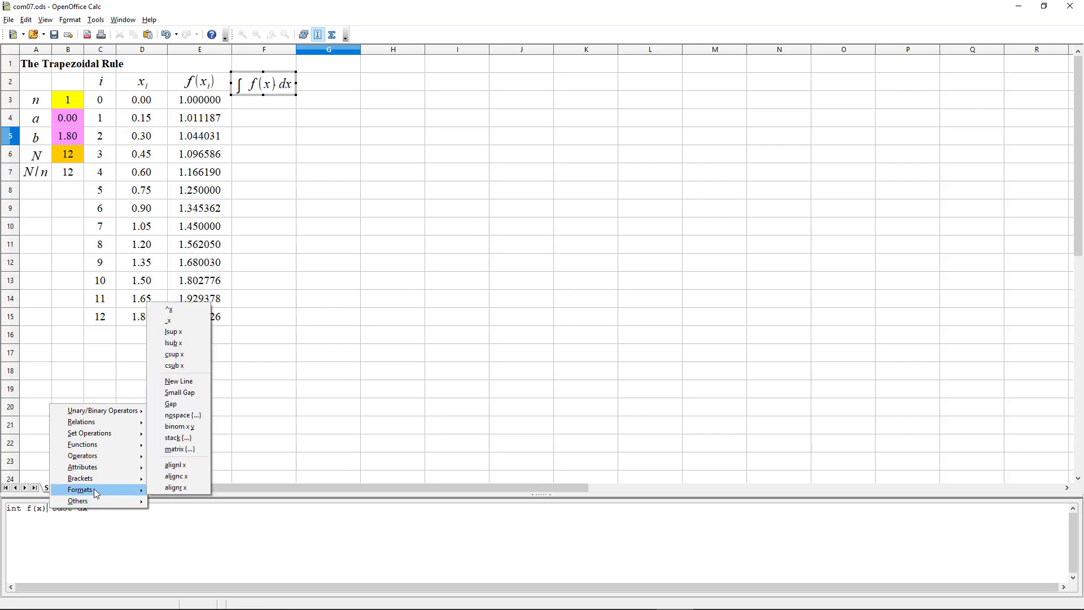
{"action": "left_click", "coordinate": [187, 394]}
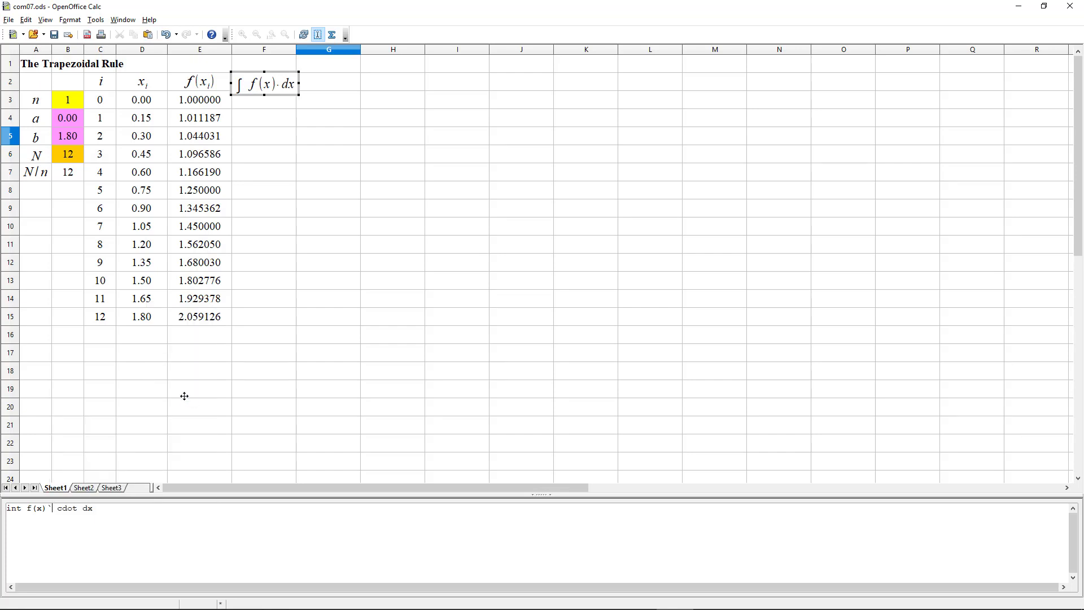
{"action": "left_click", "coordinate": [325, 167]}
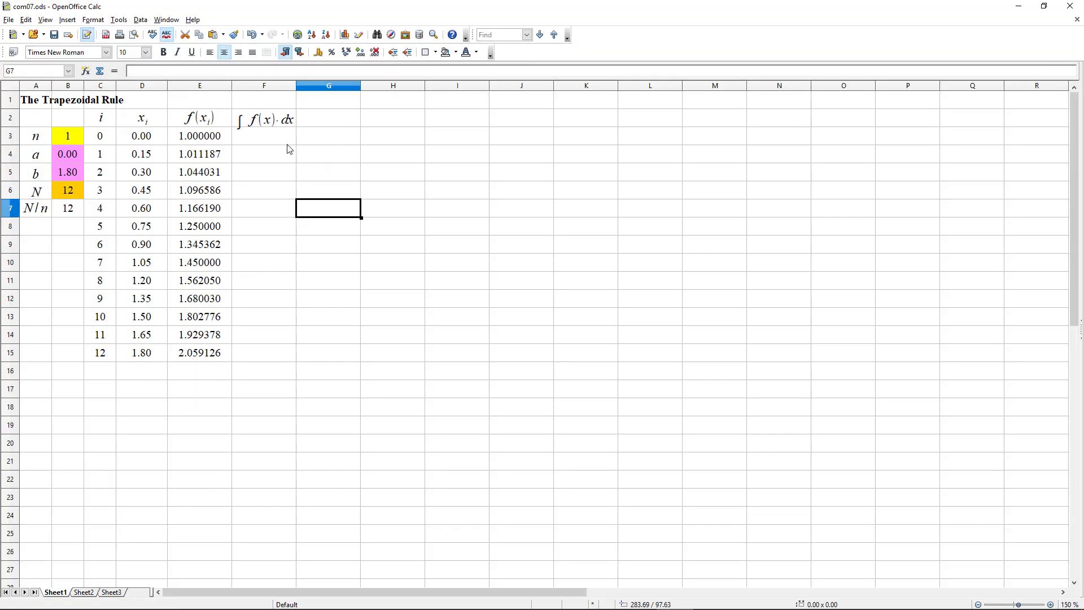
- Nudge the integral heading object slightly up and left
{"action": "left_click", "coordinate": [276, 120]}
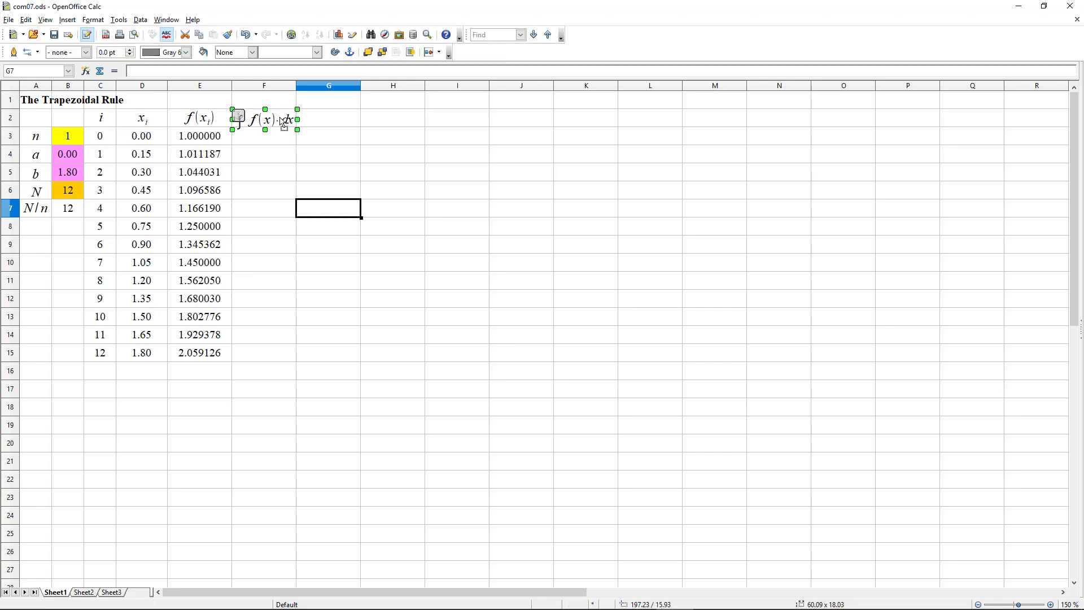
{"action": "left_click_drag", "start_coordinate": [281, 119], "coordinate": [280, 118]}
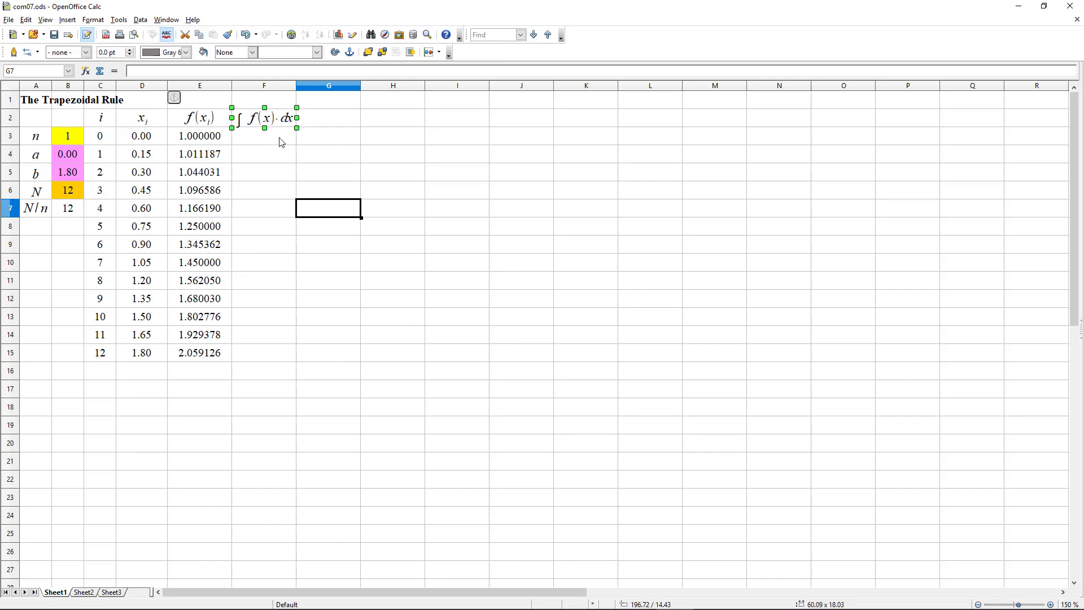
{"action": "left_click", "coordinate": [280, 138]}
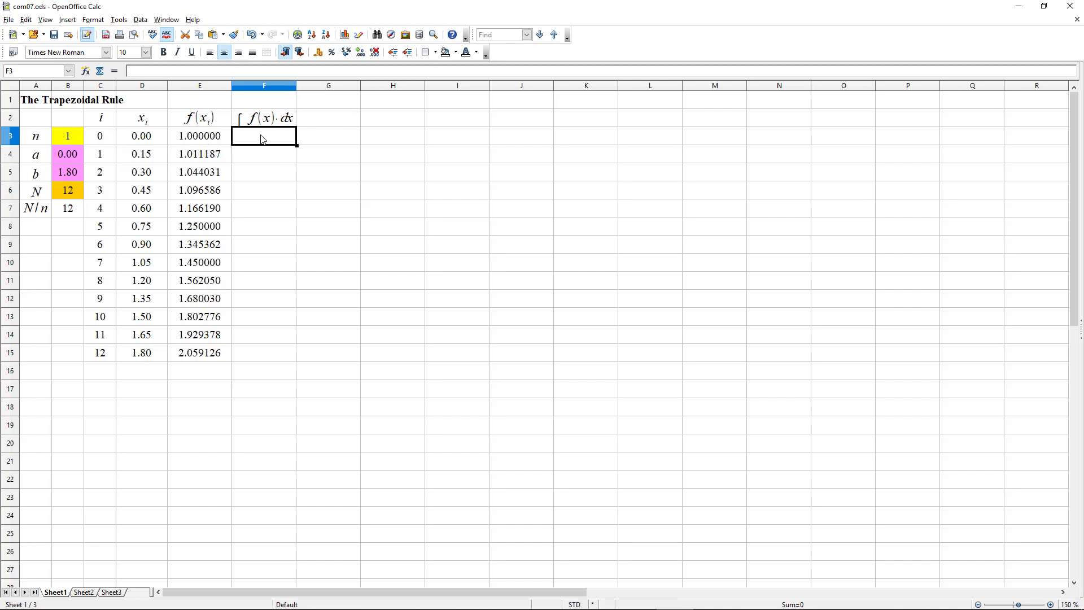
- Enter =($B$5-$B$4)/$B$6/2*(E3+E4) in F3 with absolute B references
{"action": "type", "text": "="}
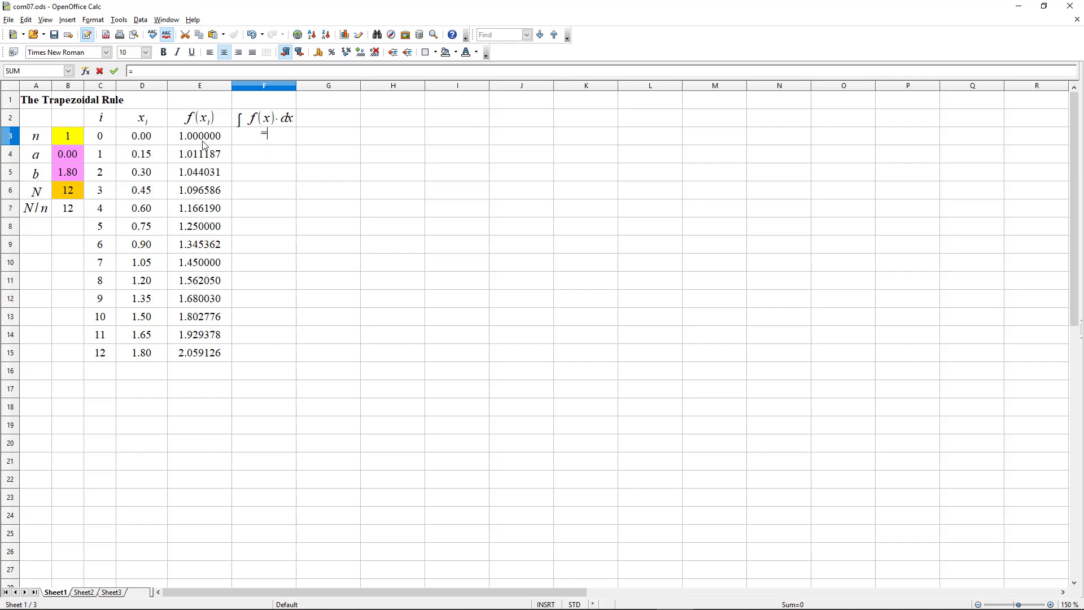
{"action": "type", "text": "("}
{"action": "left_click", "coordinate": [72, 173]}
{"action": "type", "text": "-"}
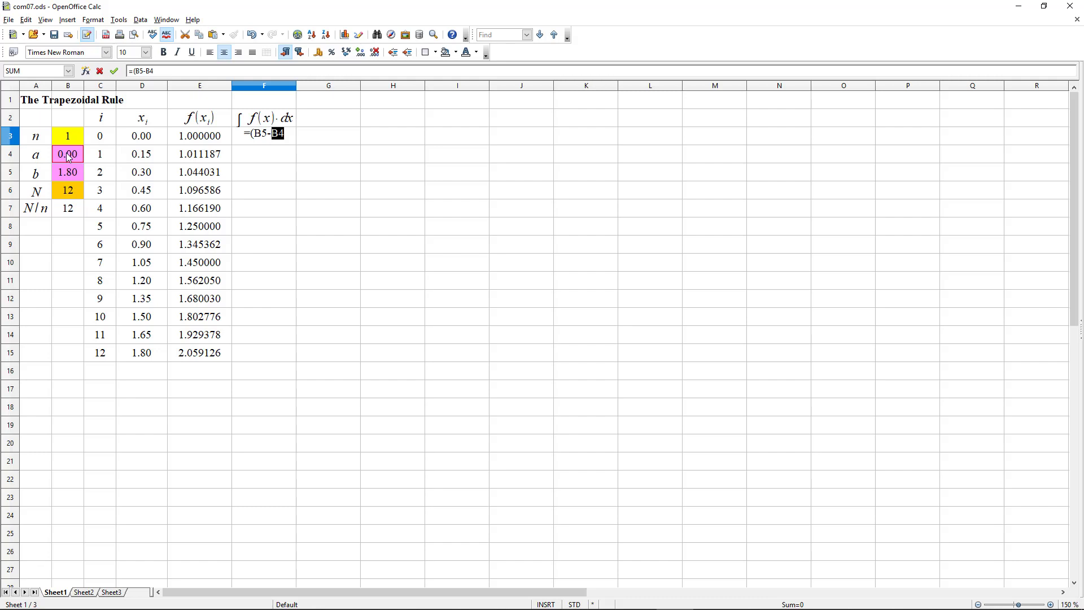
{"action": "type", "text": ")/"}
{"action": "left_click", "coordinate": [70, 191]}
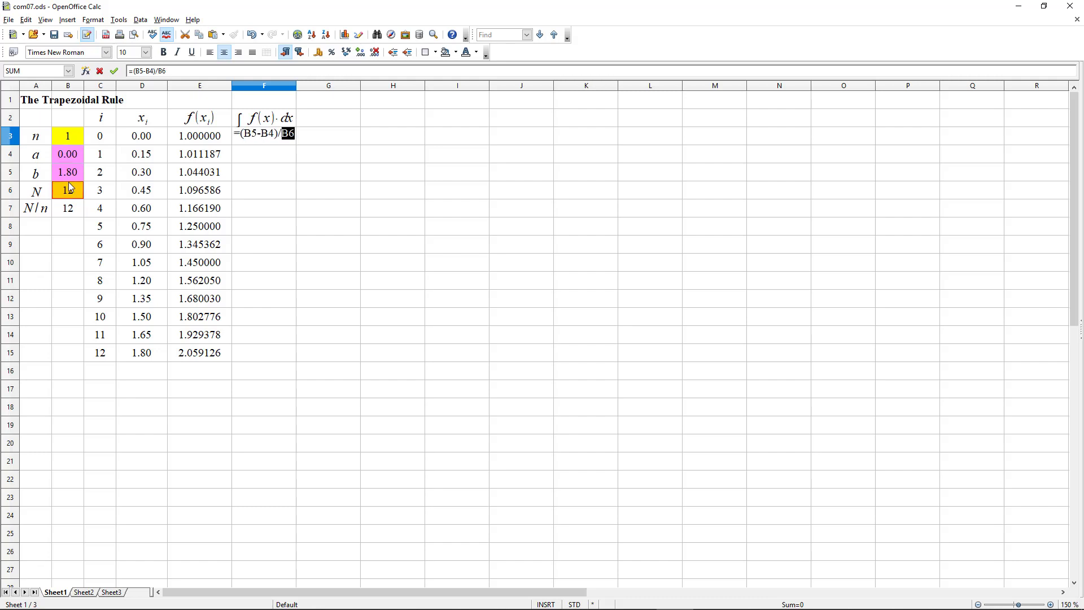
{"action": "type", "text": "/2"}
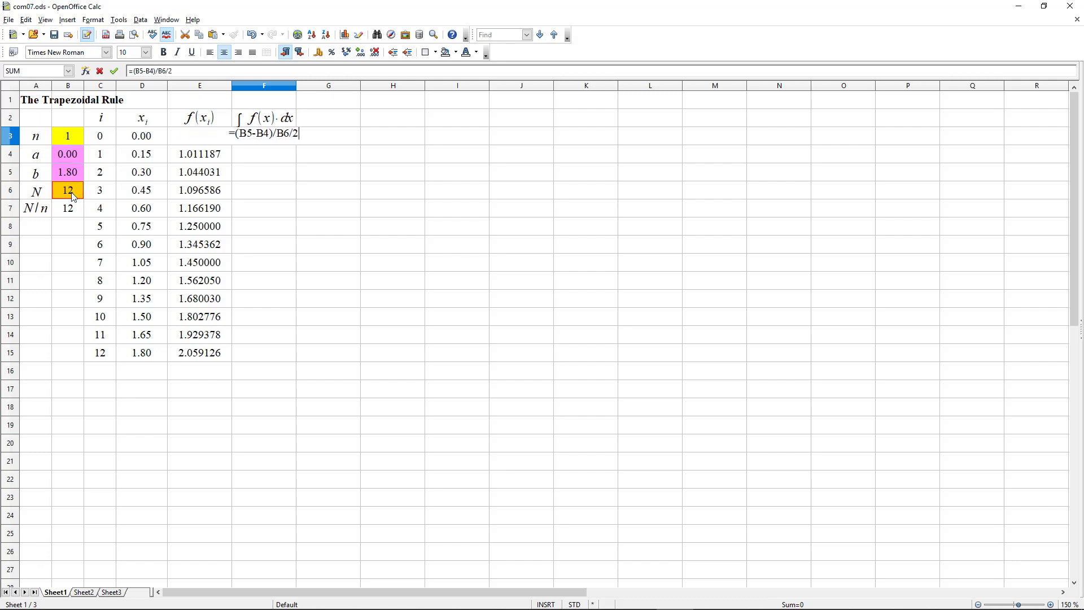
{"action": "type", "text": "*(e"}
{"action": "type", "text": "3"}
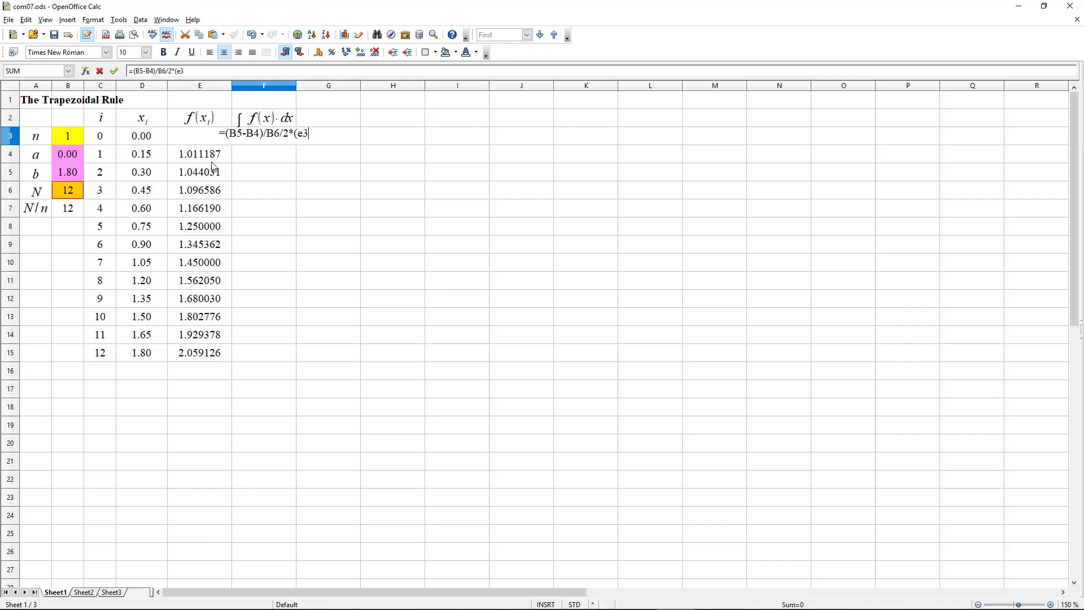
{"action": "type", "text": "+e4)"}
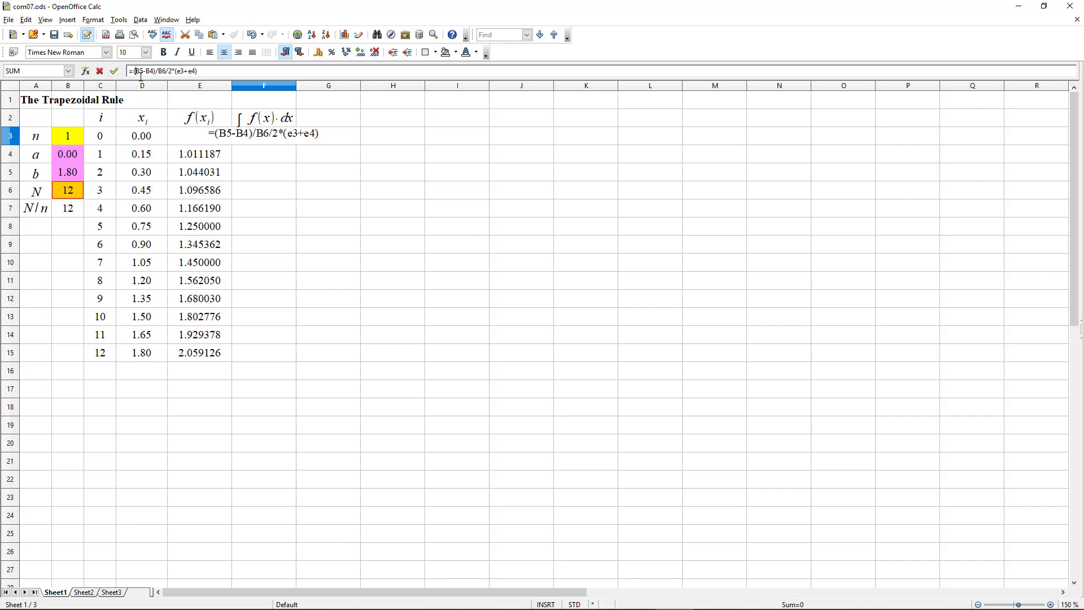
{"action": "type", "text": "$"}
{"action": "key", "text": "Right"}
{"action": "type", "text": "$B"}
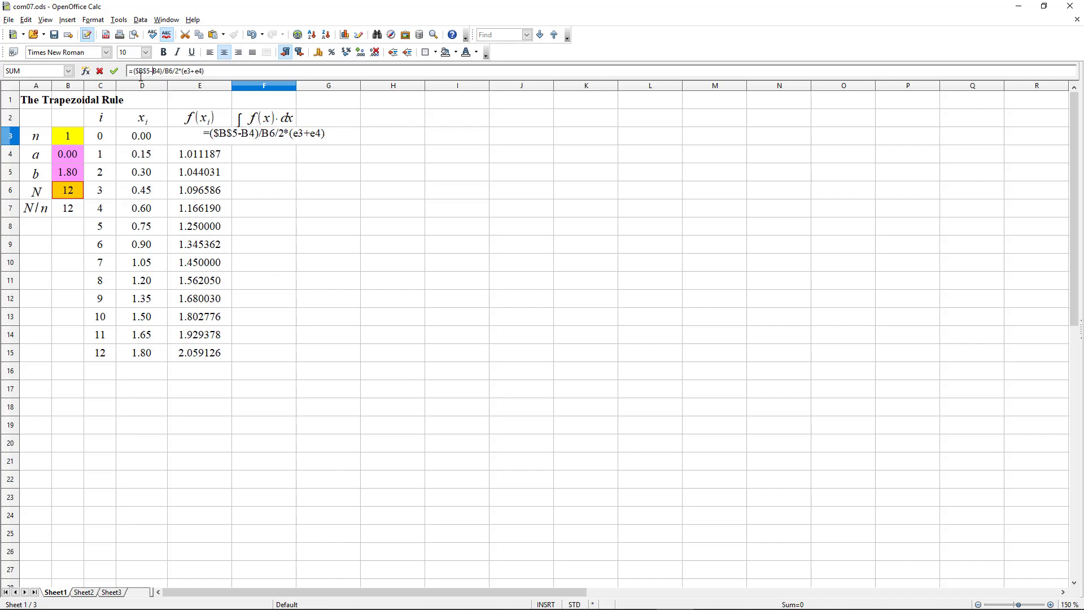
{"action": "type", "text": "$"}
{"action": "key", "text": "Right"}
{"action": "type", "text": "$"}
{"action": "key", "text": "Right"}
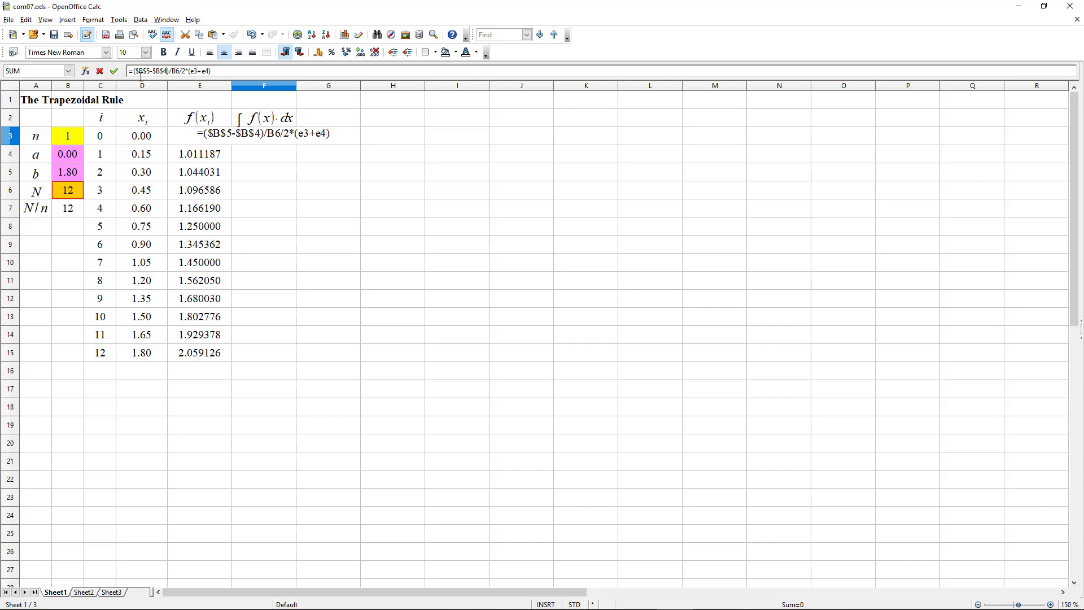
{"action": "type", "text": "$B$"}
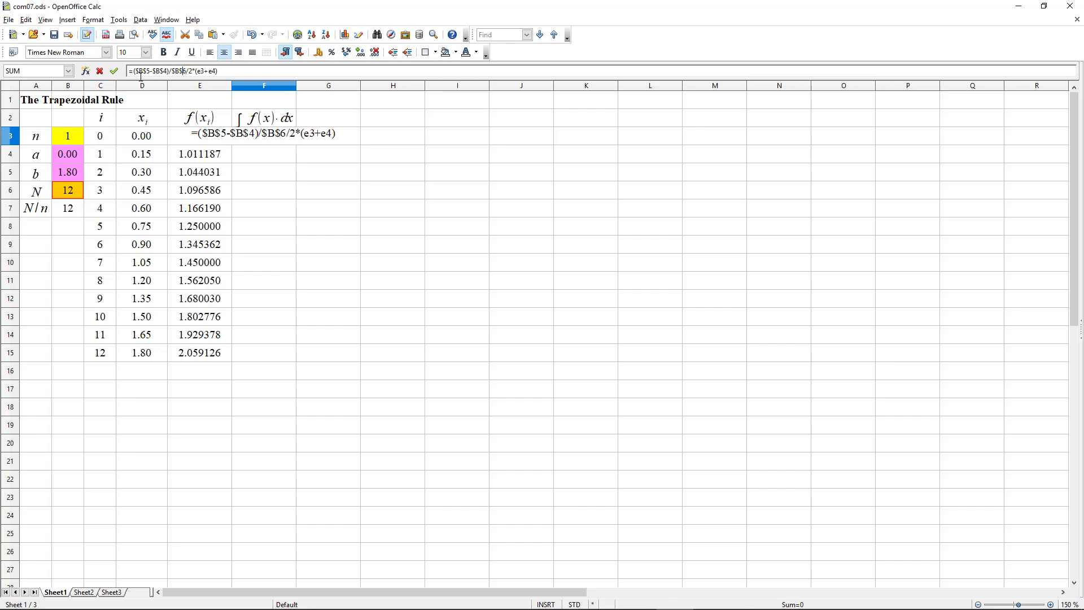
{"action": "key", "text": "Return"}
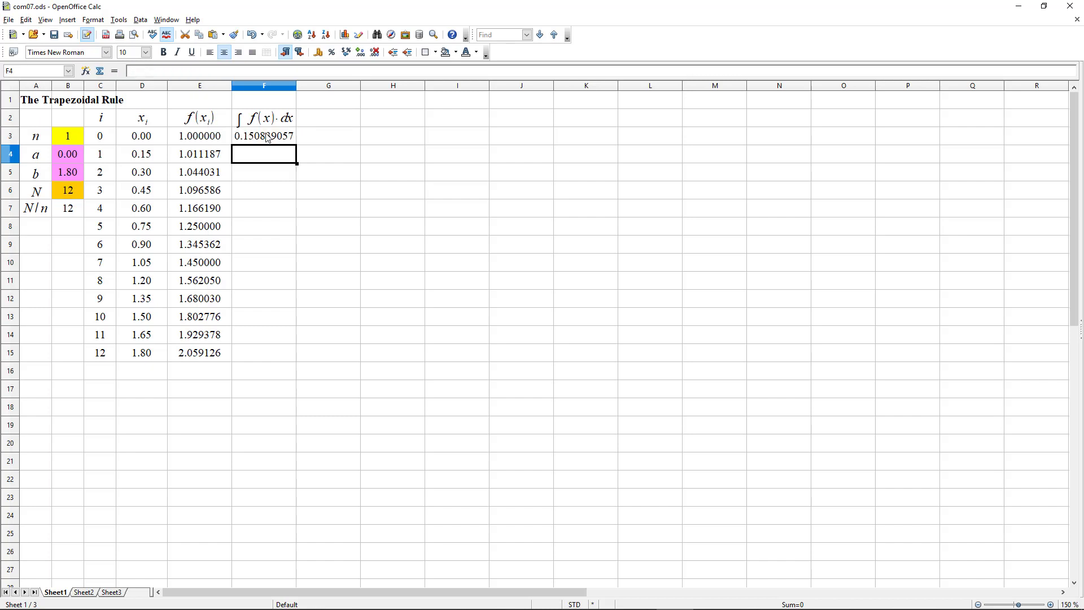
- Fill the F3 formula down to F14 and check the references in F14
{"action": "left_click", "coordinate": [268, 137]}
{"action": "left_click_drag", "start_coordinate": [297, 145], "coordinate": [289, 340]}
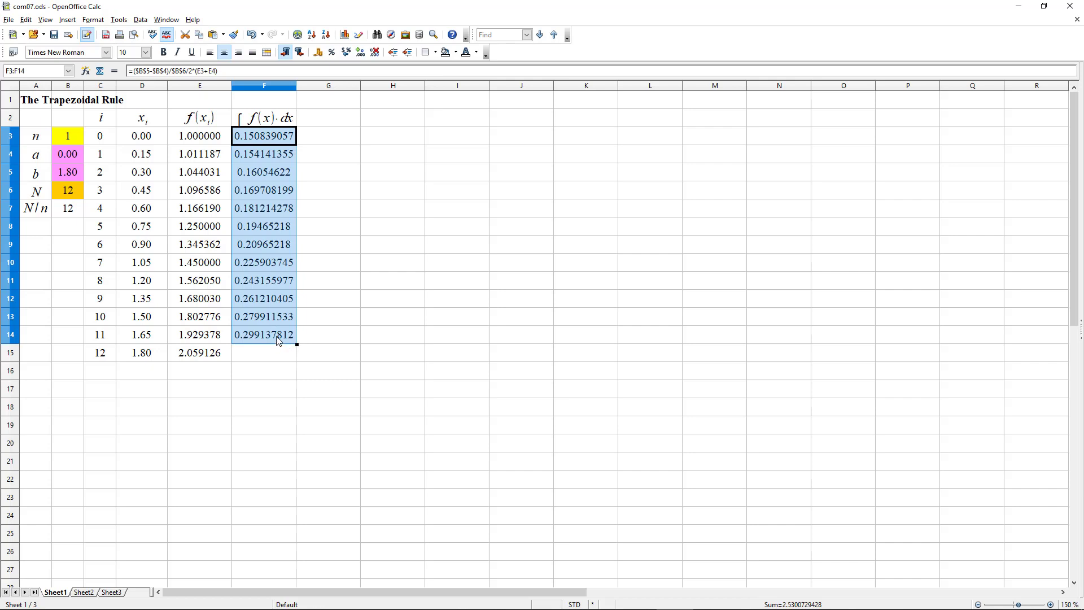
{"action": "left_click", "coordinate": [277, 339]}
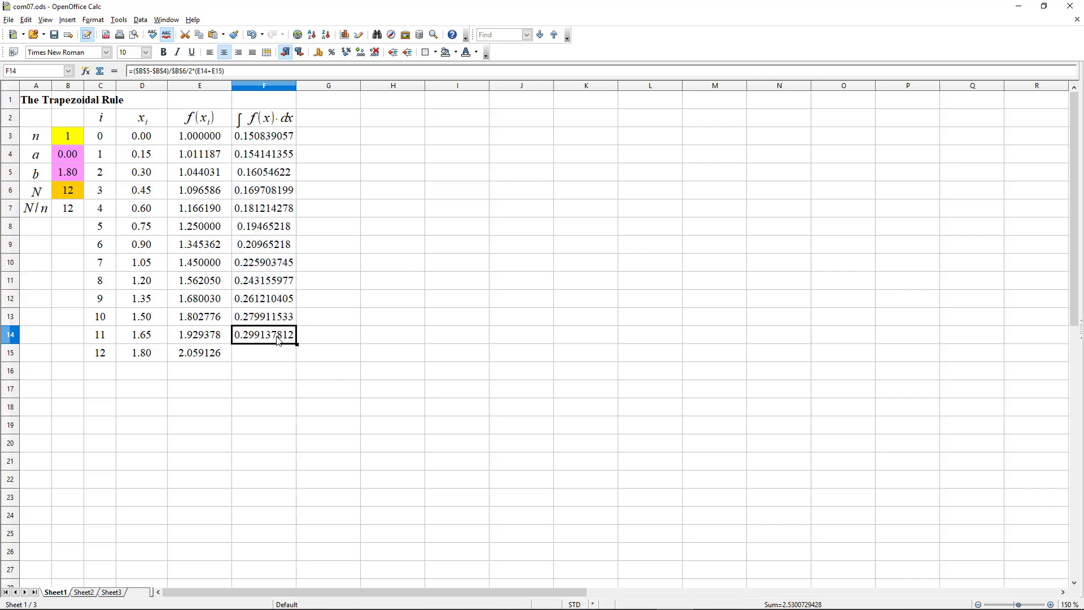
{"action": "left_click", "coordinate": [234, 71]}
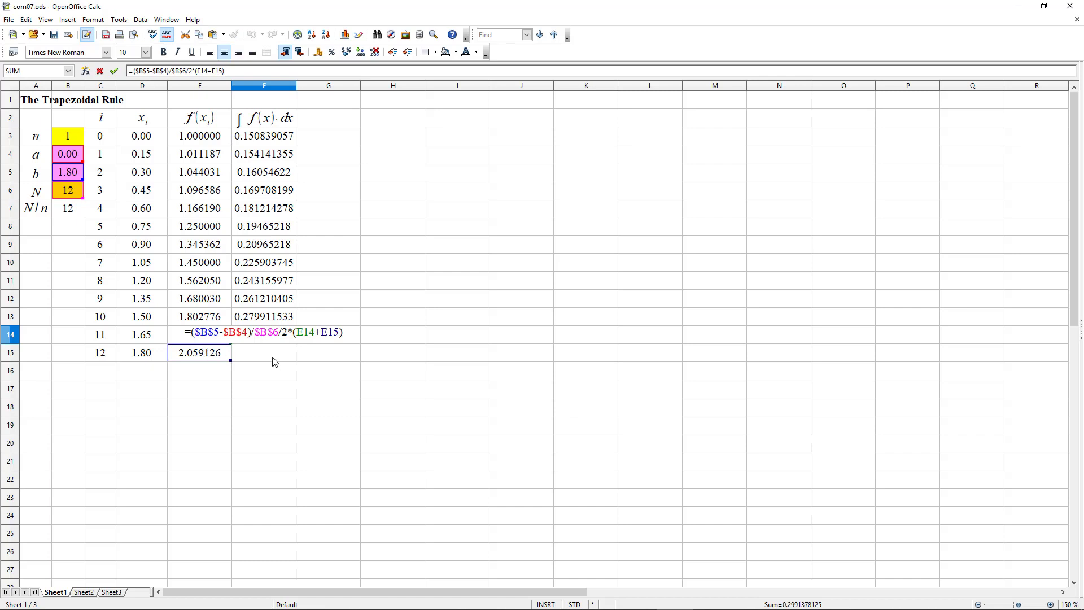
{"action": "key", "text": "Return"}
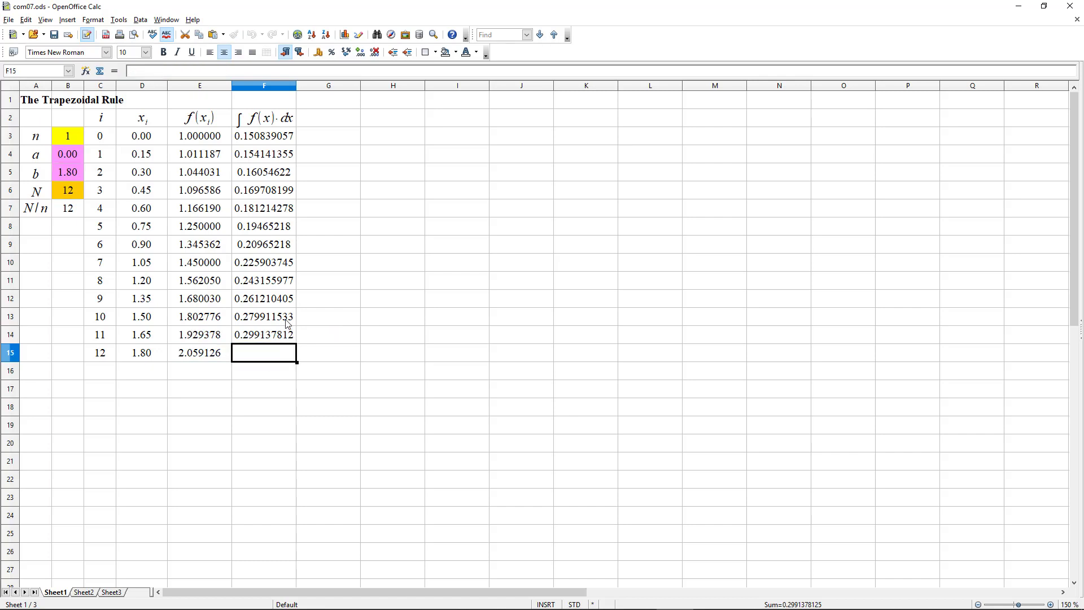
{"action": "left_click", "coordinate": [264, 139]}
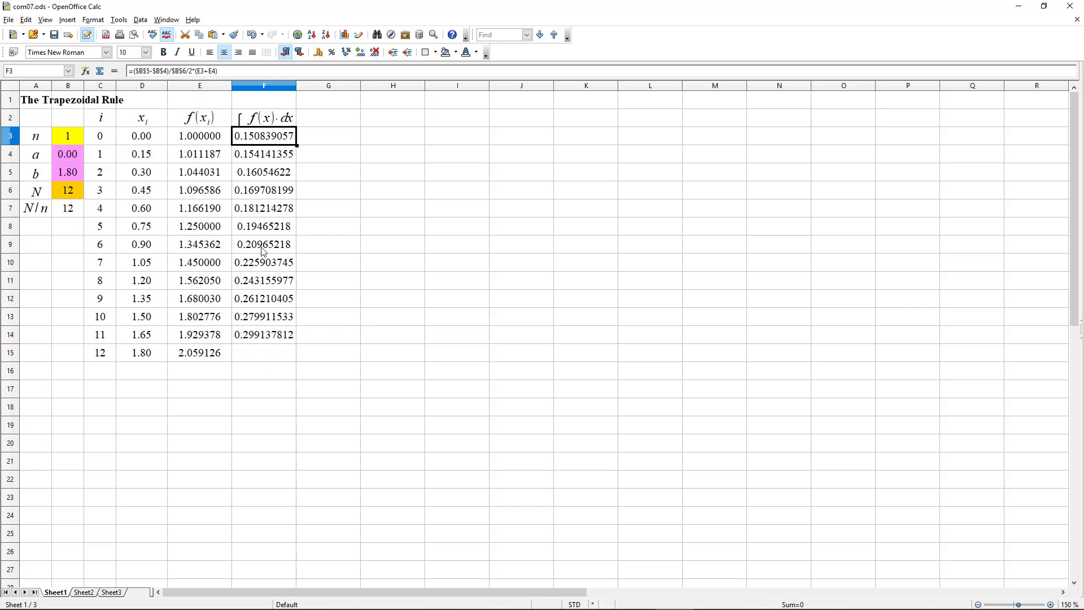
- Format F3:F15 to show 6 decimal places
{"action": "left_click", "coordinate": [269, 356], "text": "shift"}
{"action": "right_click", "coordinate": [269, 356]}
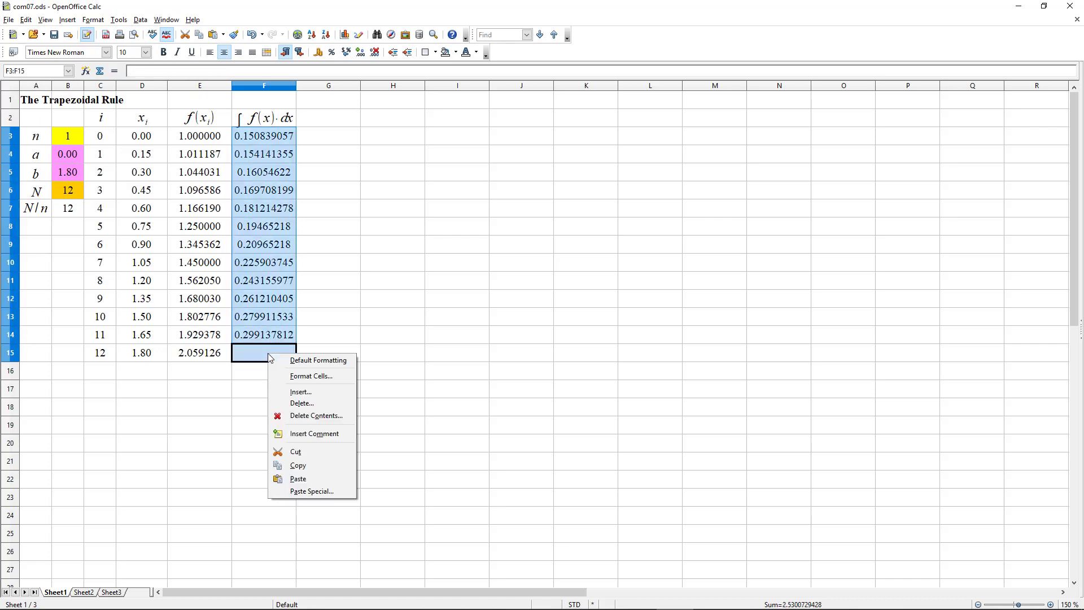
{"action": "left_click", "coordinate": [309, 376]}
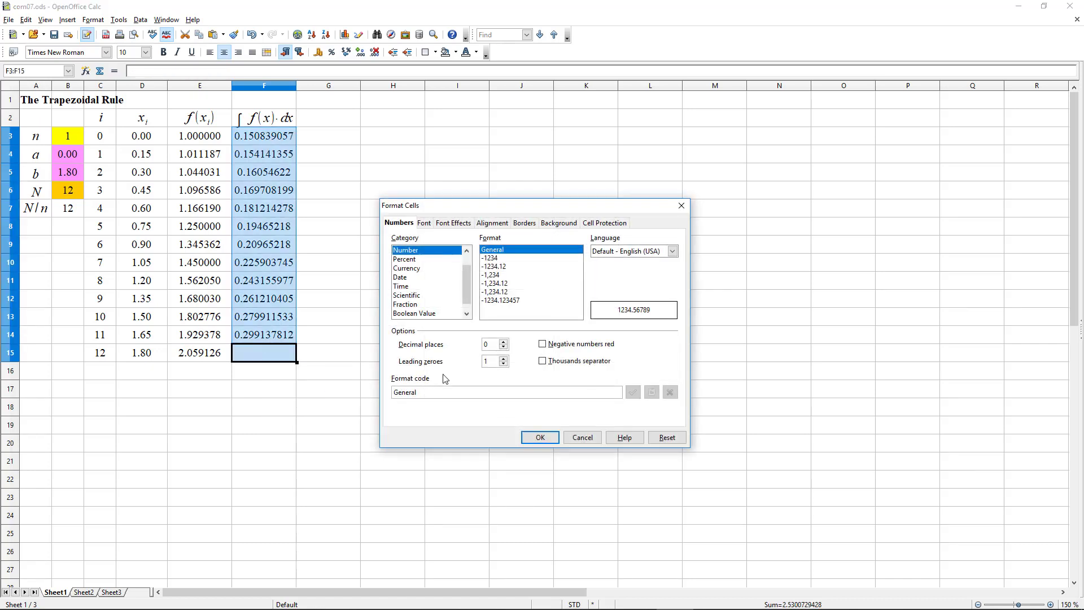
{"action": "left_click", "coordinate": [503, 342]}
{"action": "left_click", "coordinate": [503, 343]}
{"action": "left_click", "coordinate": [503, 343]}
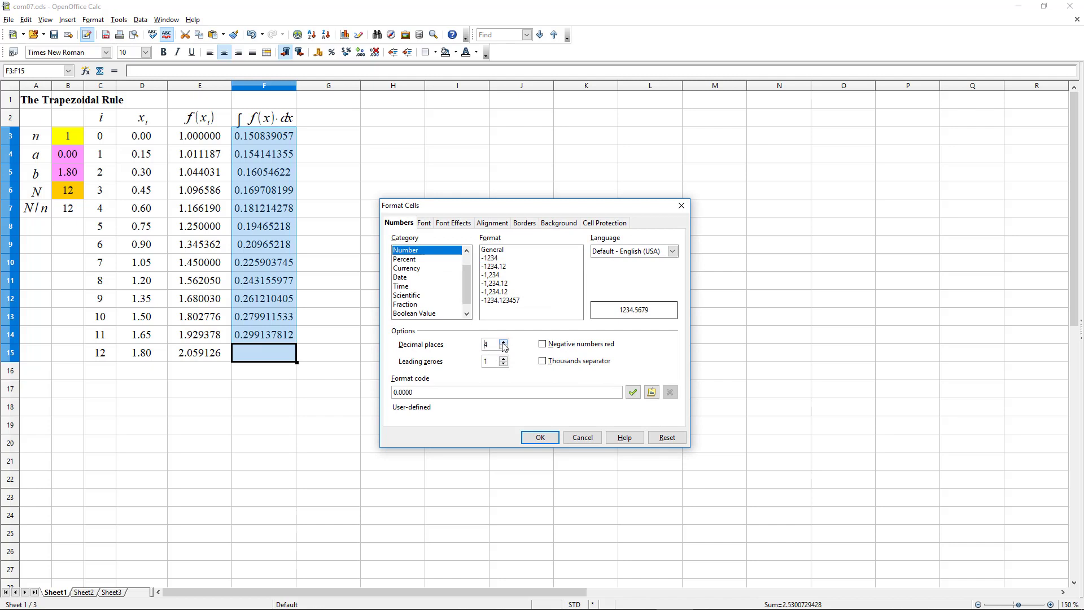
{"action": "left_click", "coordinate": [503, 342]}
{"action": "left_click", "coordinate": [503, 343]}
{"action": "left_click", "coordinate": [540, 437]}
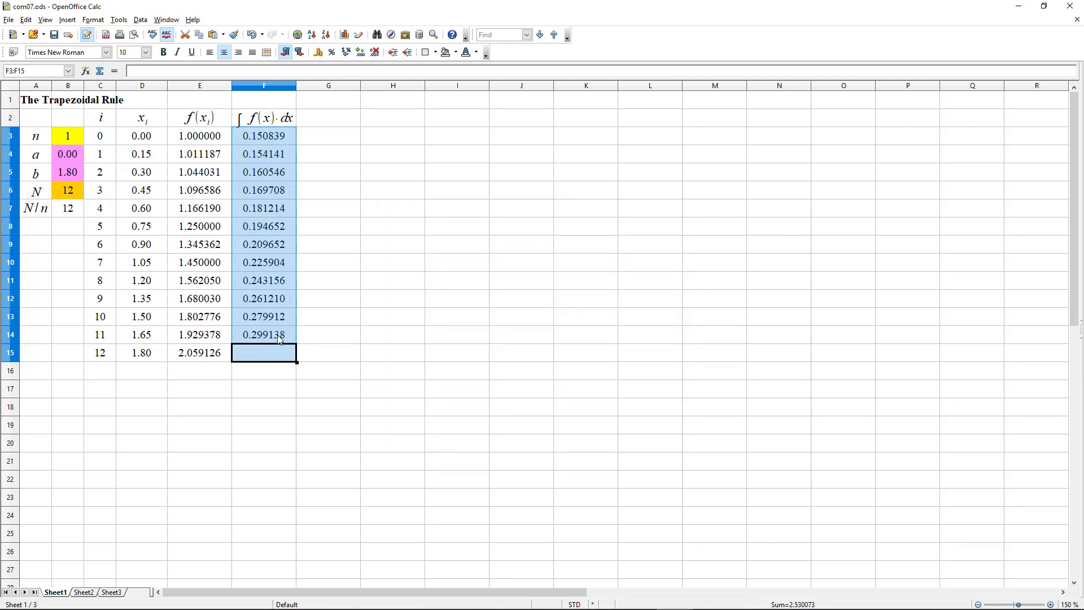
- Total the panels with =SUM(F3:F14) in F15, giving 2.530073, then go to Sheet2
{"action": "left_click", "coordinate": [265, 353]}
{"action": "type", "text": "="}
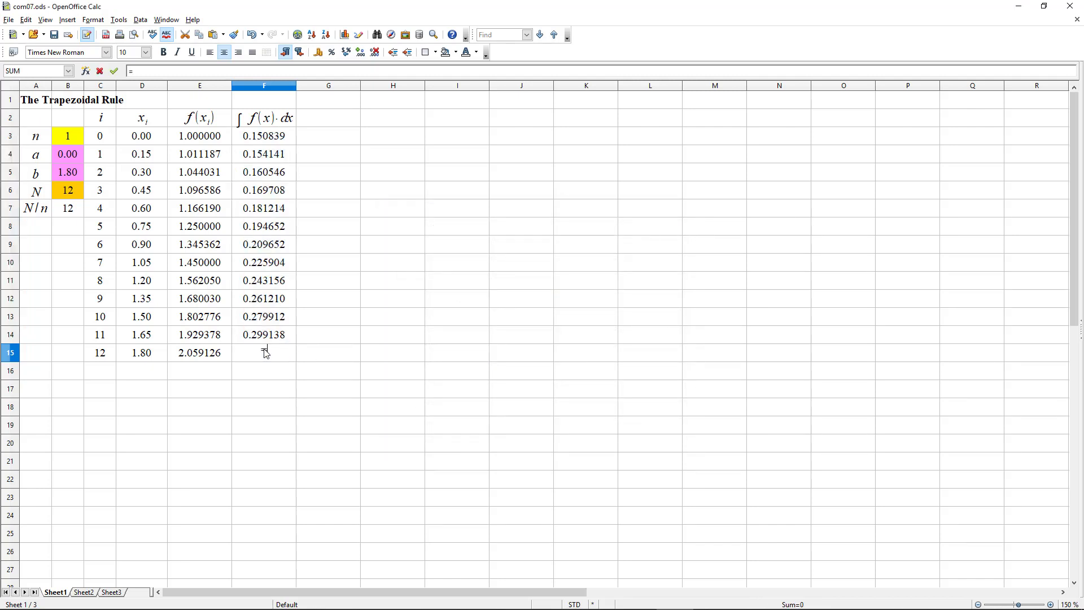
{"action": "type", "text": "sum("}
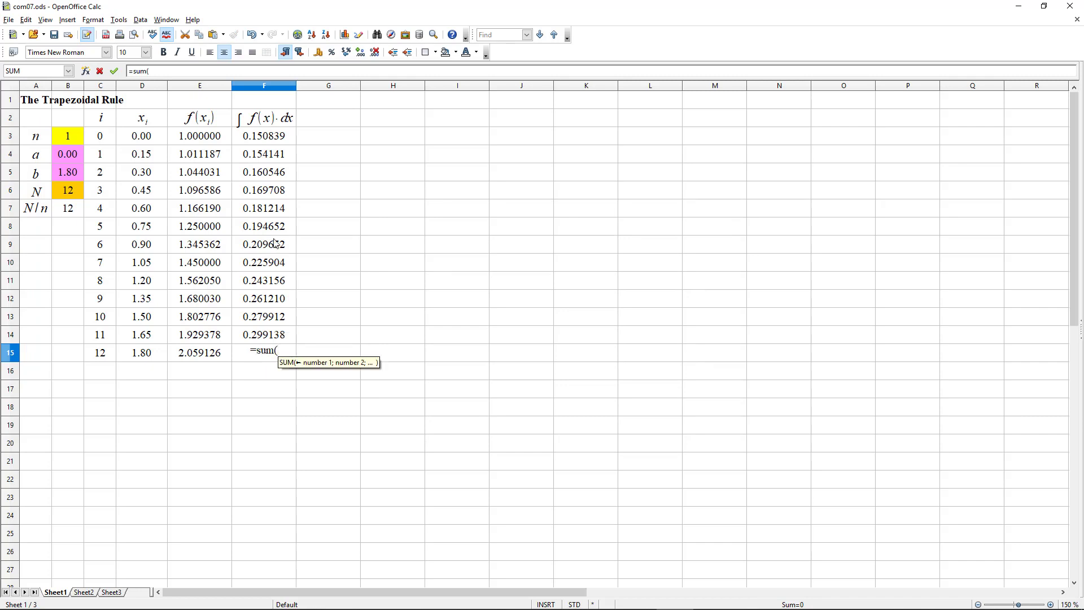
{"action": "left_click", "coordinate": [282, 140]}
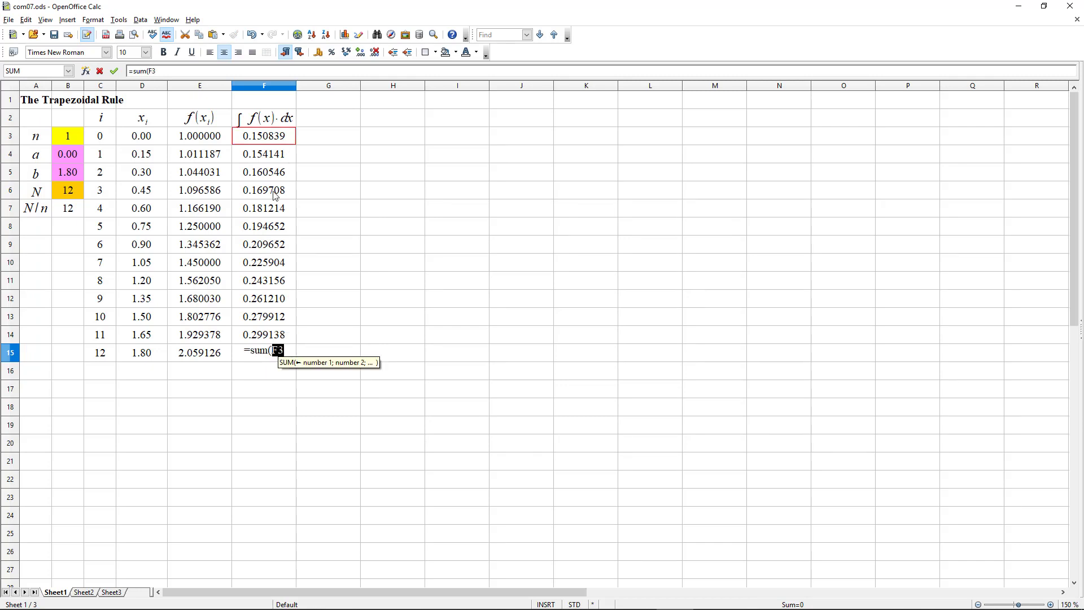
{"action": "left_click", "coordinate": [265, 337], "text": "shift"}
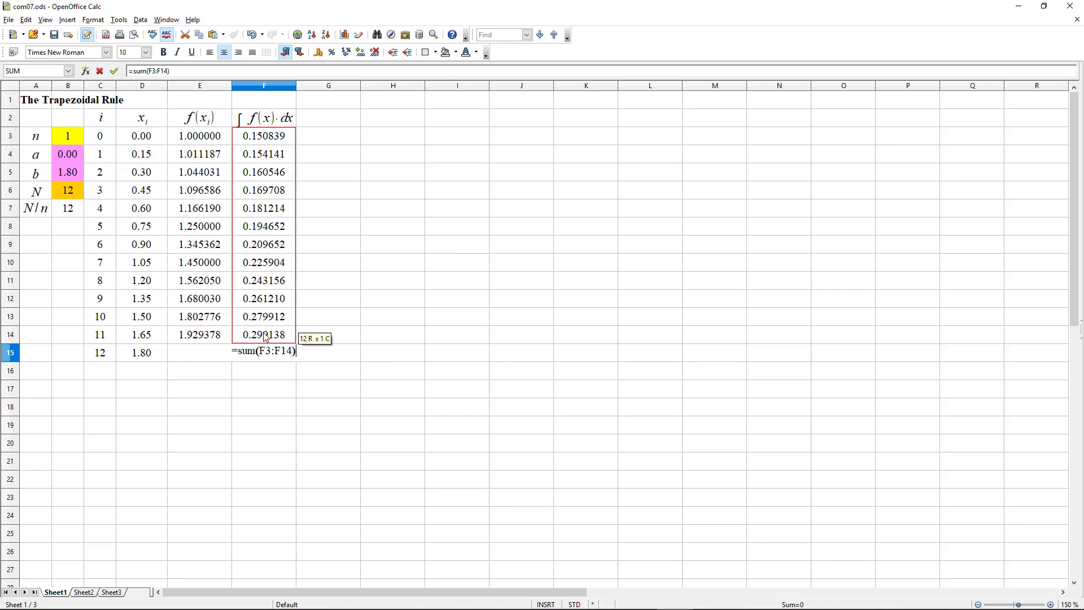
{"action": "key", "text": "Return"}
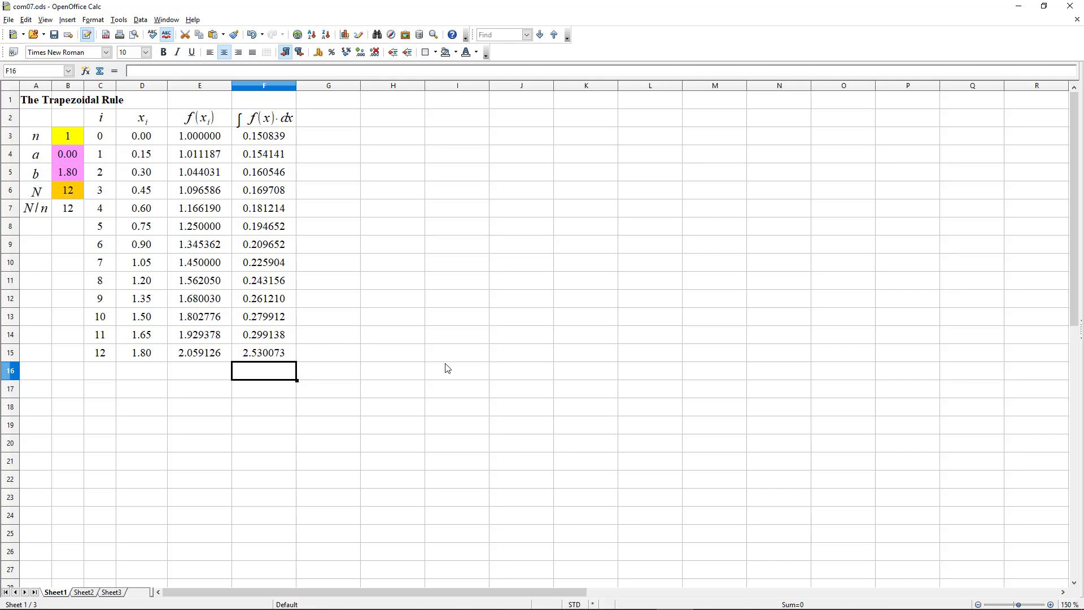
{"action": "key", "text": "ctrl+Page_Down"}
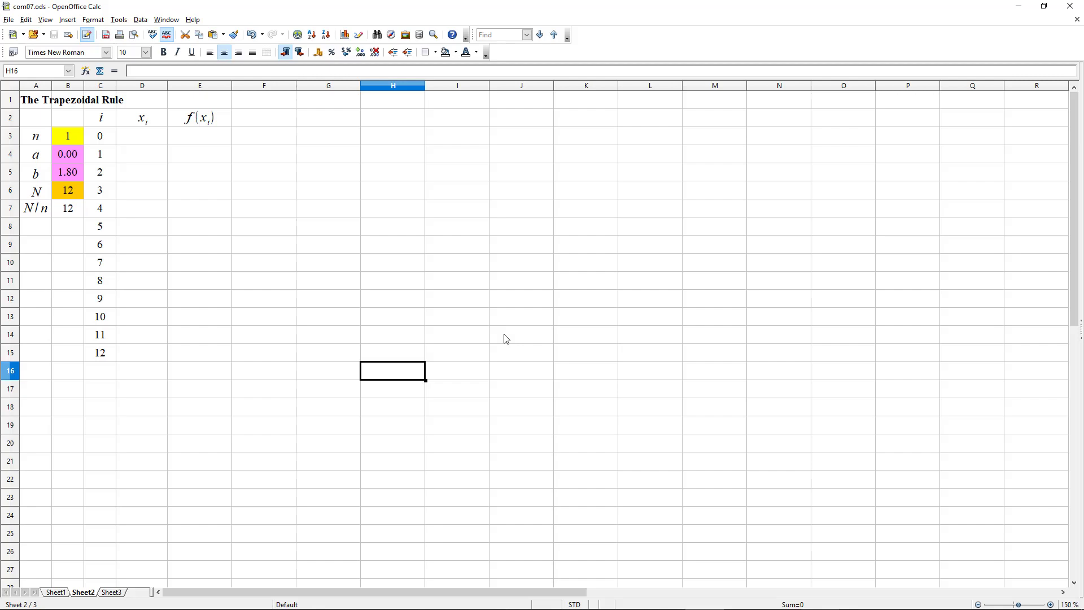
- Replace the A1 title 'The Trapezoidal Rule' with 'Simpson's 1/3 Rule'
{"action": "left_click", "coordinate": [39, 102]}
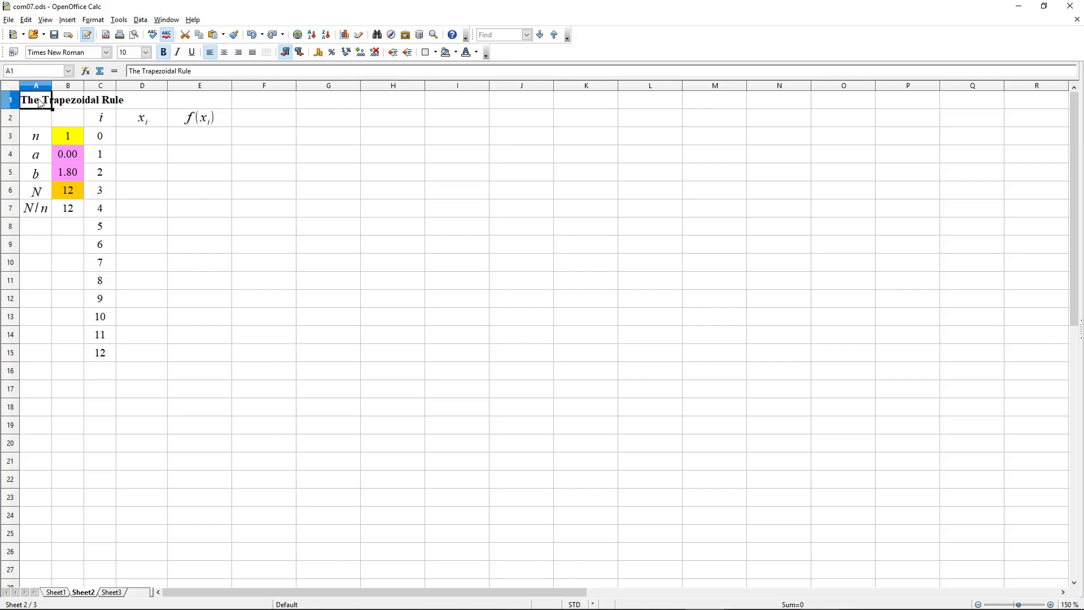
{"action": "type", "text": "Simp"}
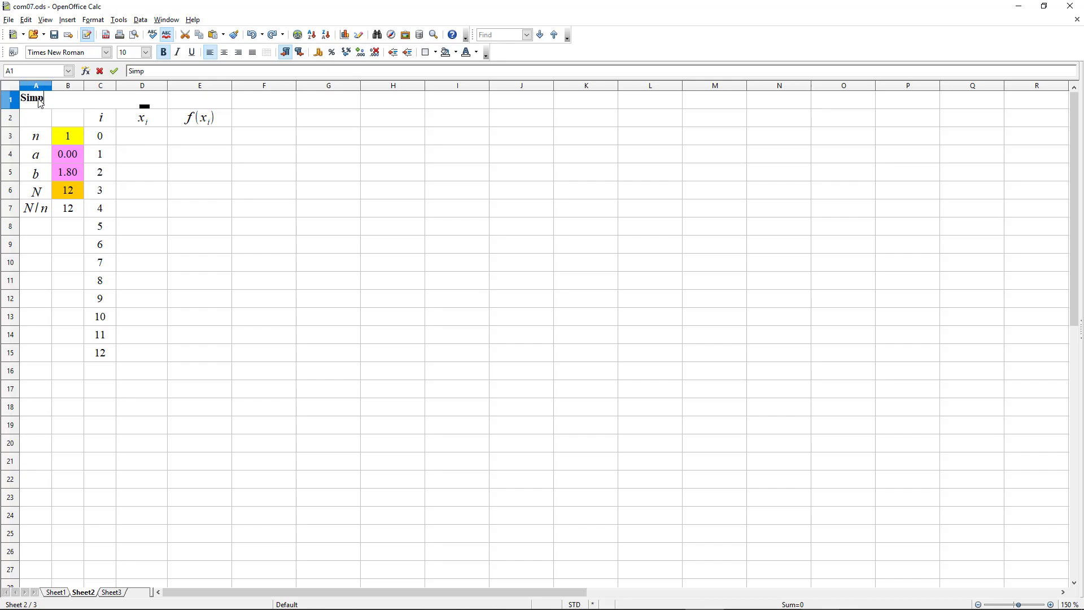
{"action": "type", "text": "son's 1/"}
{"action": "type", "text": "3 Rule"}
{"action": "key", "text": "Return"}
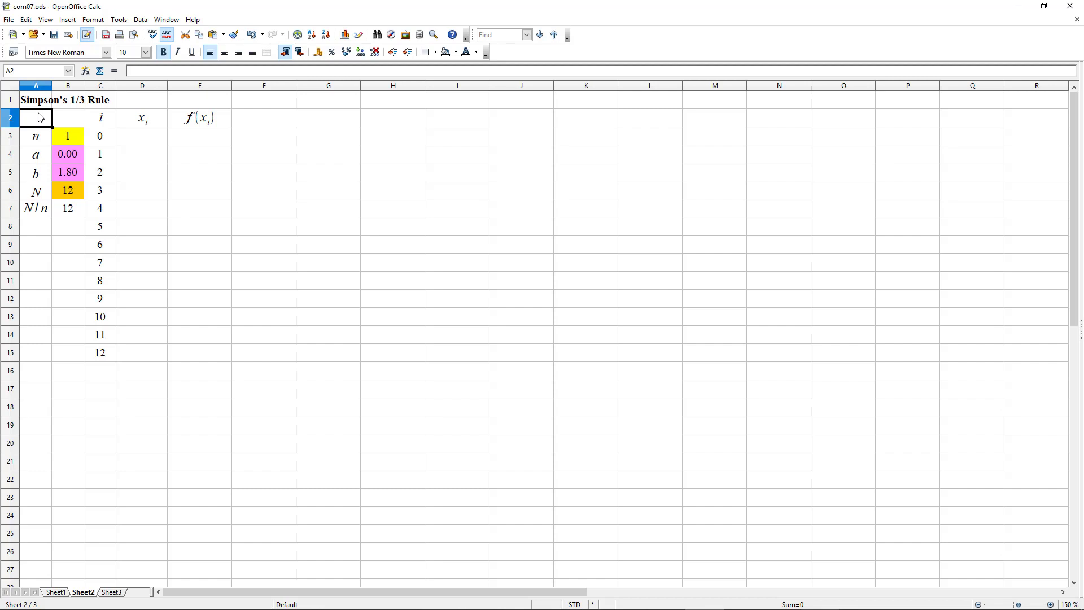
{"action": "key", "text": "Right"}
- Set n to 2 in B3 so N/n becomes 6
{"action": "key", "text": "Down"}
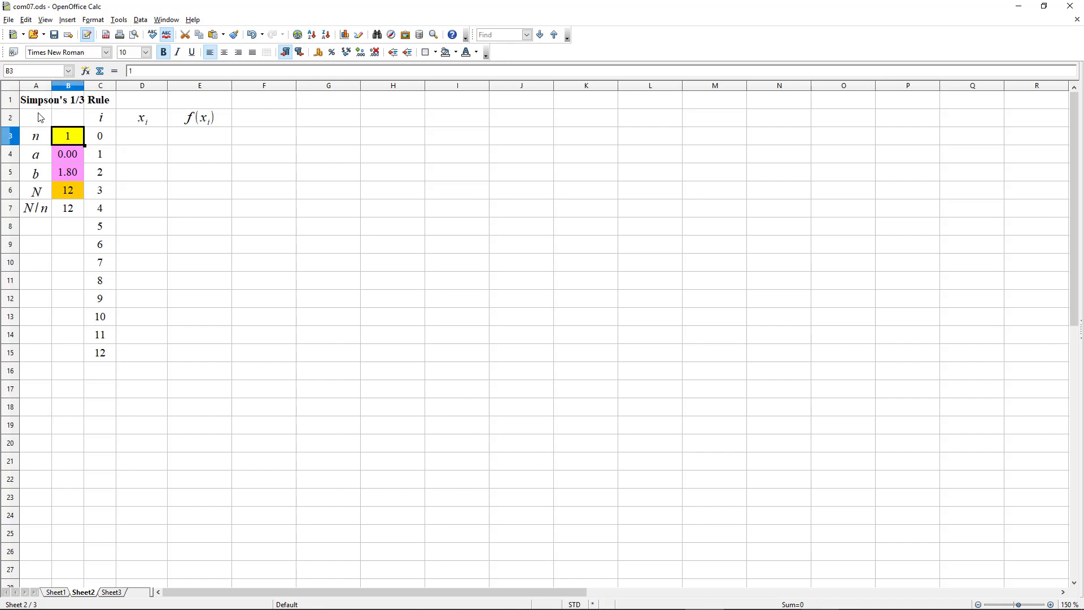
{"action": "type", "text": "2"}
{"action": "key", "text": "Return"}
{"action": "key", "text": "Return"}
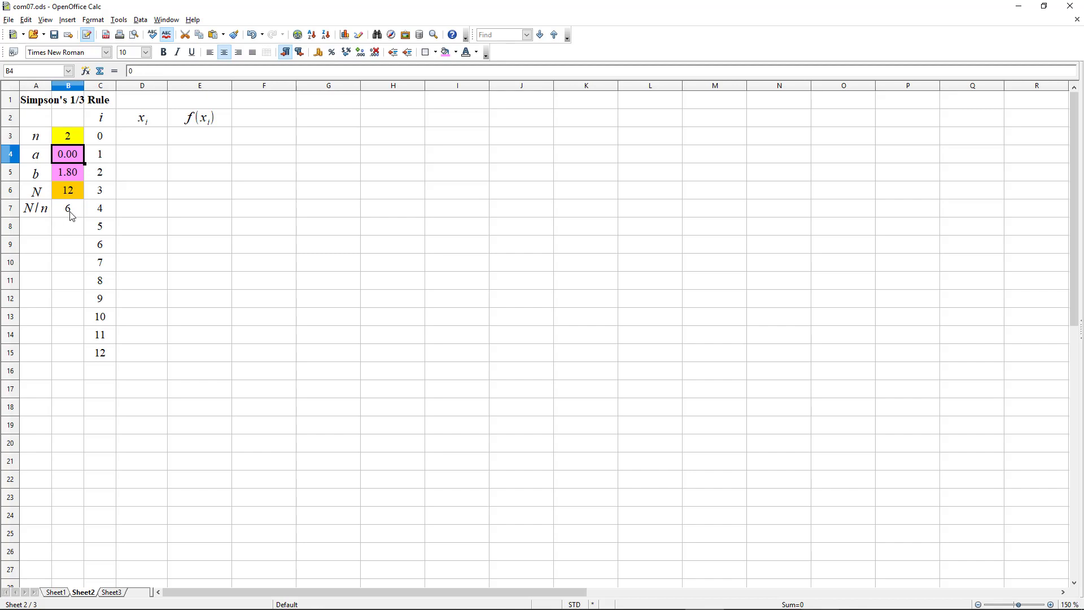
- Clear the i values 7–12 from C10:C15 while keeping cell formatting
{"action": "left_click", "coordinate": [100, 267]}
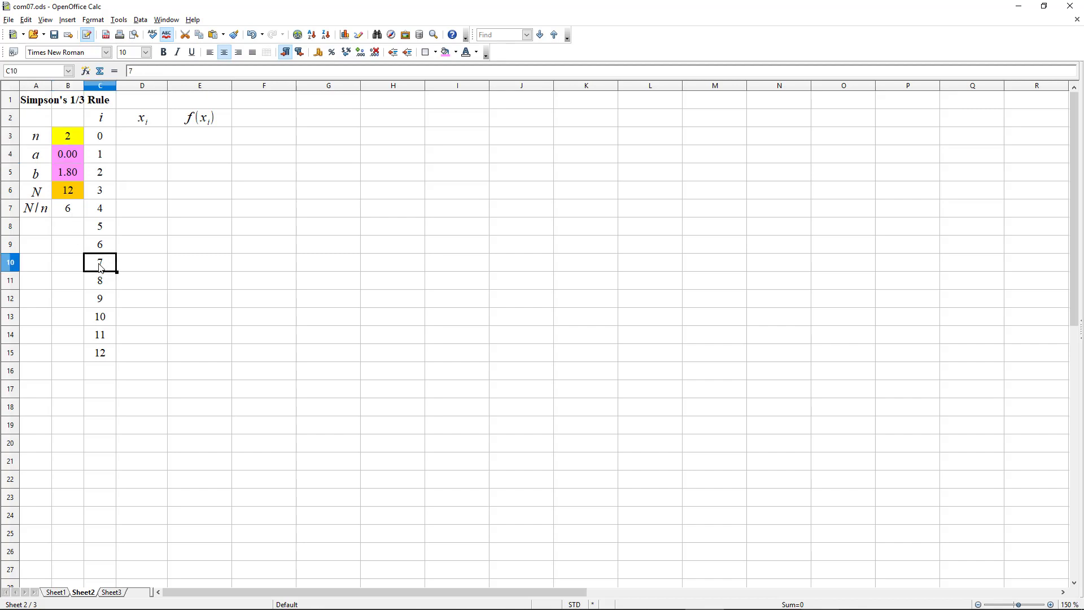
{"action": "left_click", "coordinate": [103, 355], "text": "shift"}
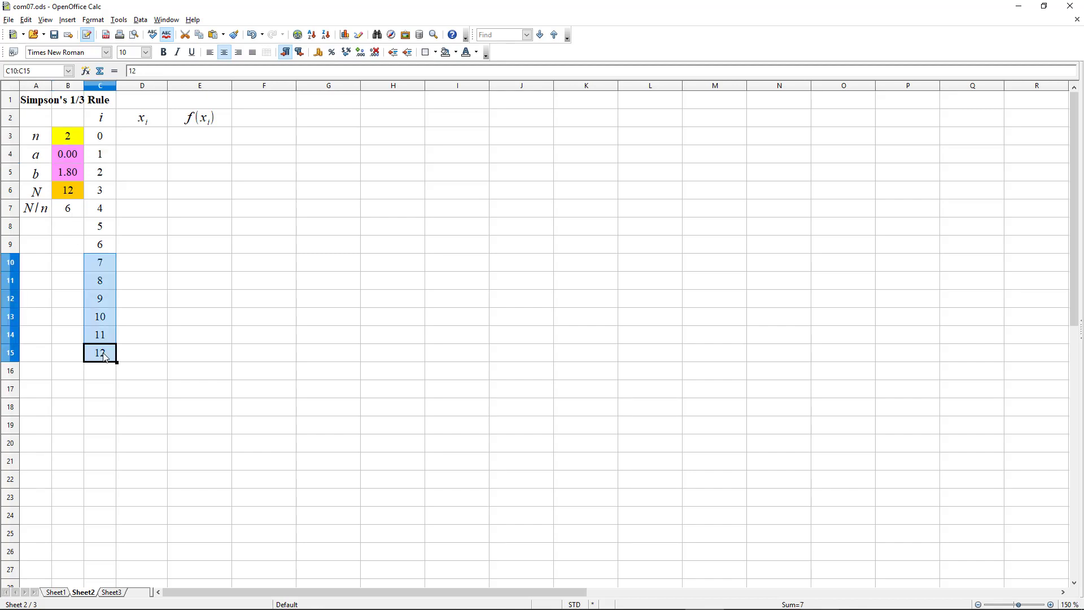
{"action": "key", "text": "Delete"}
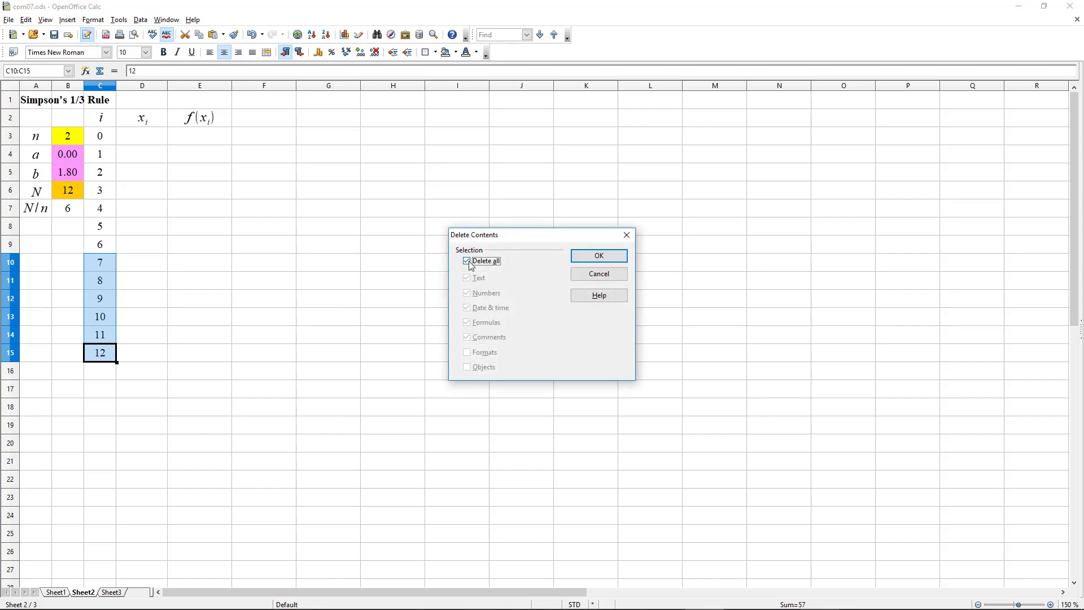
{"action": "left_click", "coordinate": [486, 264]}
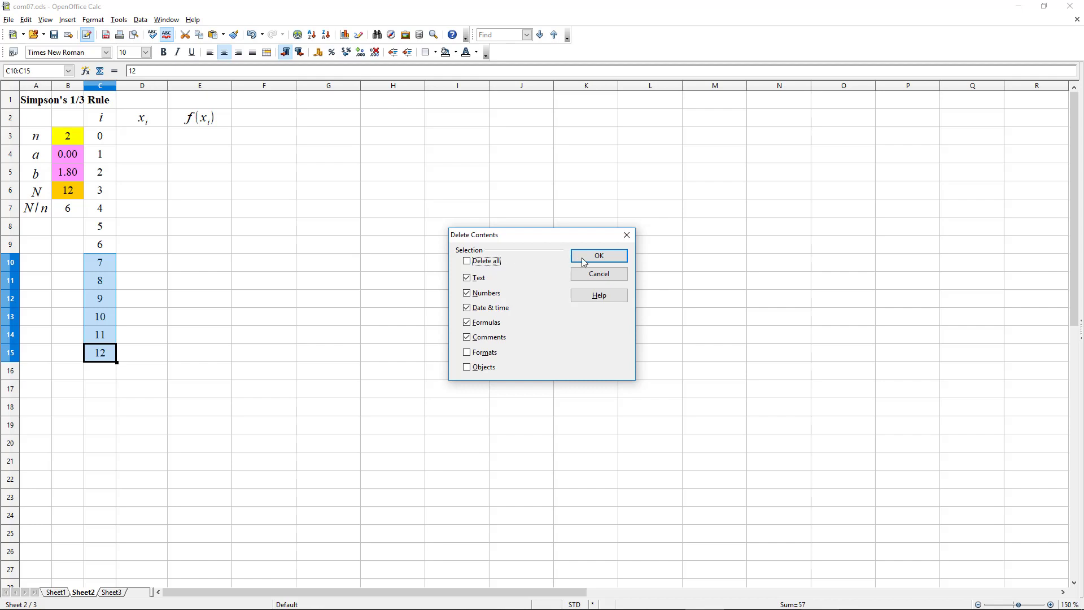
{"action": "left_click", "coordinate": [599, 256]}
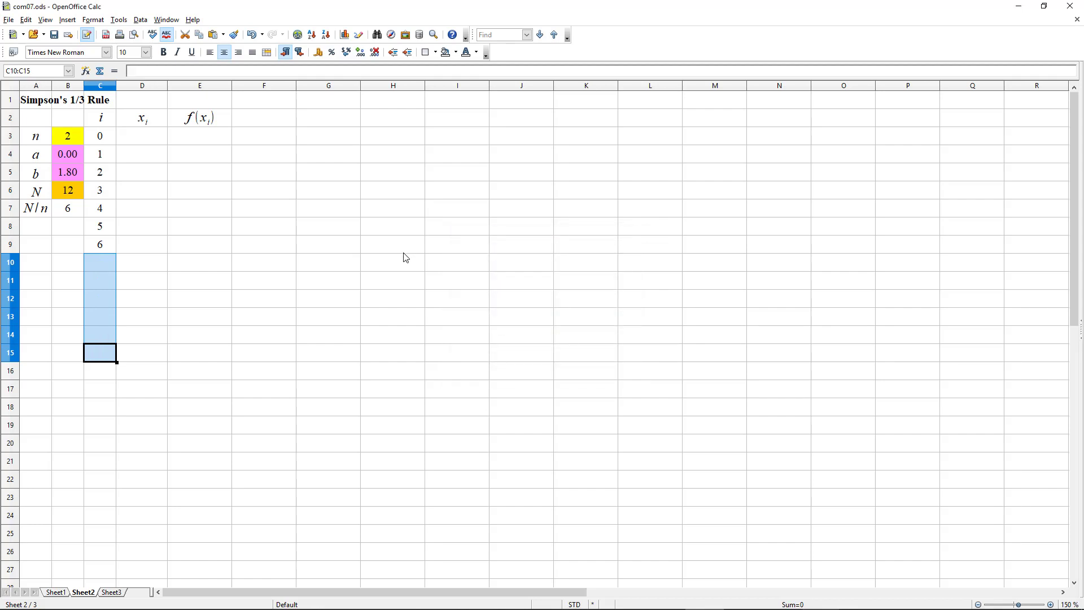
- Edit the D2 heading formula to 'x rsub 2i' so it reads x₂ᵢ
{"action": "left_click", "coordinate": [143, 118]}
{"action": "right_click", "coordinate": [143, 118]}
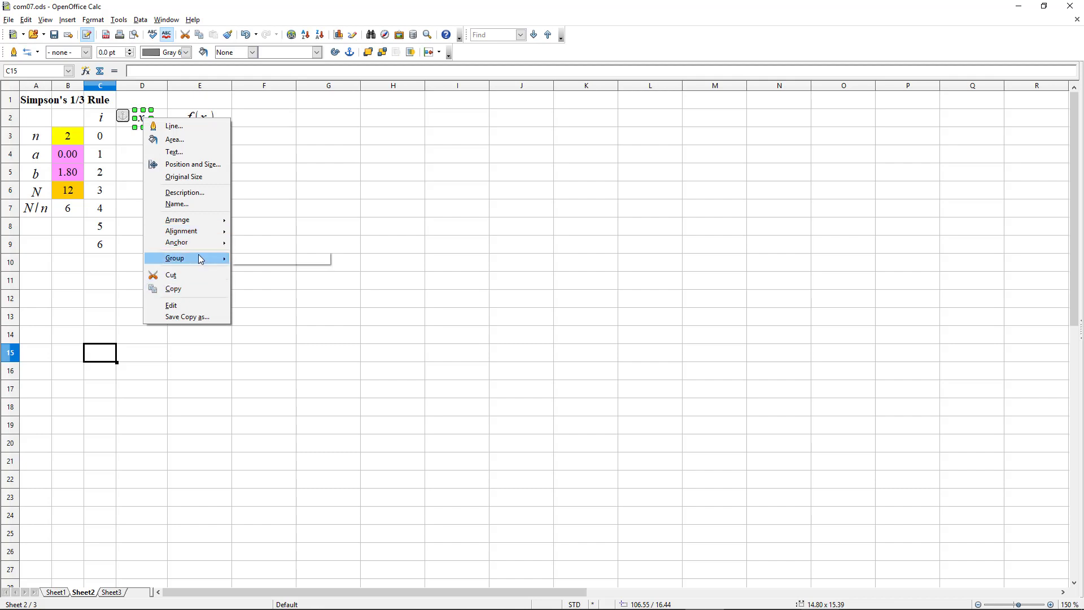
{"action": "left_click", "coordinate": [188, 308]}
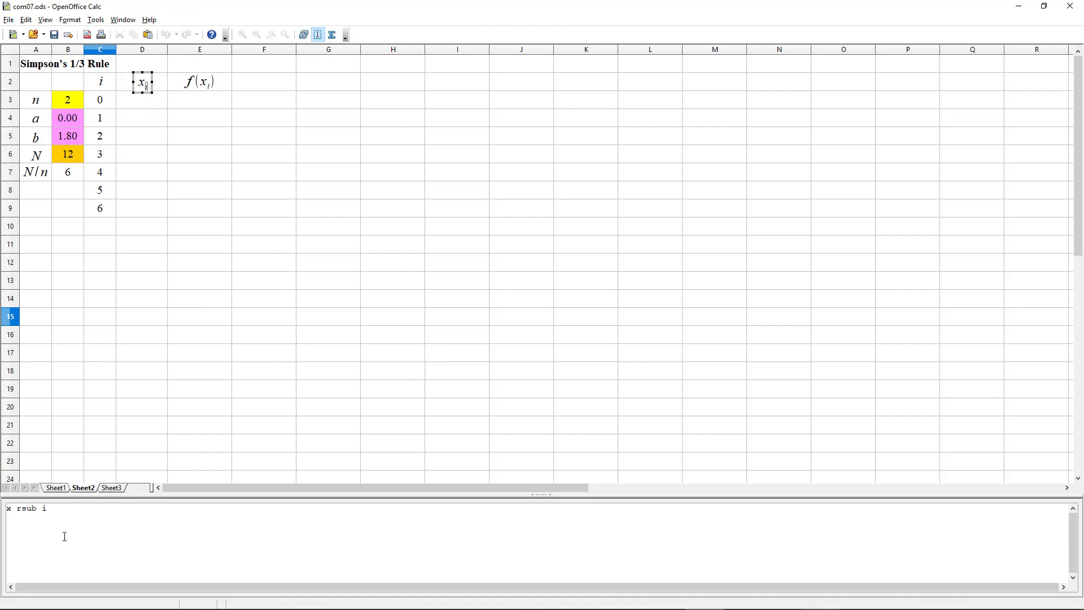
{"action": "type", "text": "2"}
{"action": "left_click", "coordinate": [211, 199]}
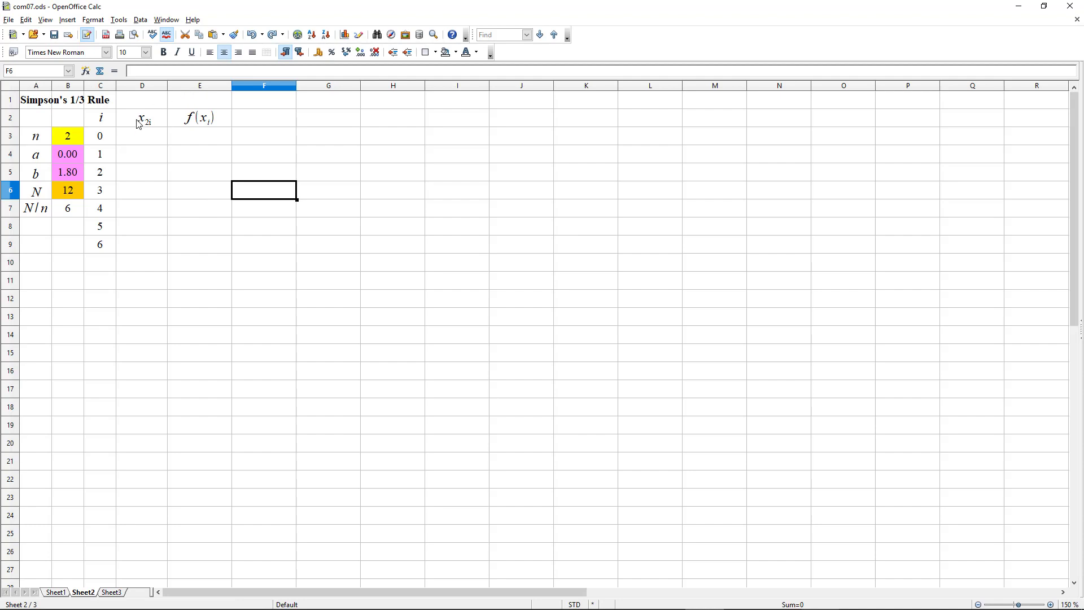
- Insert a new empty column at E
{"action": "left_click", "coordinate": [189, 86]}
{"action": "right_click", "coordinate": [189, 86]}
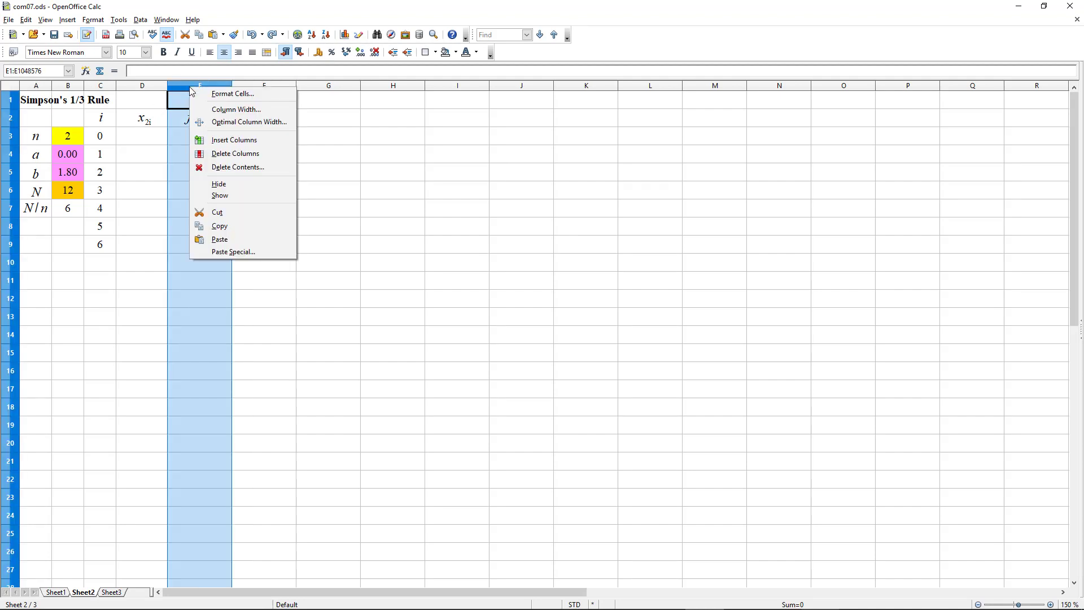
{"action": "left_click", "coordinate": [223, 138]}
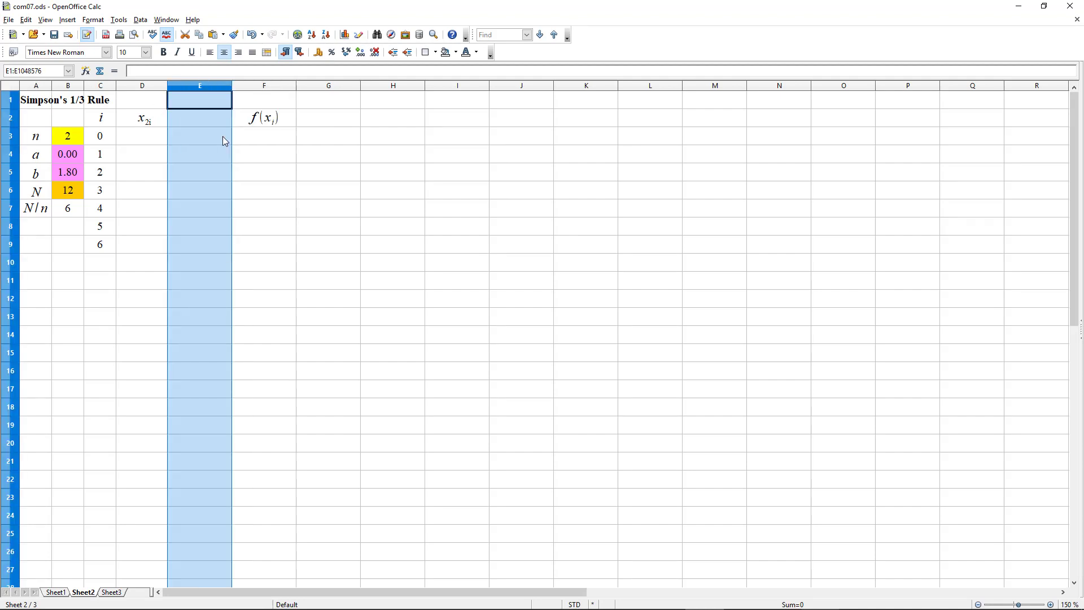
- Copy the D2 heading into E2 and edit it to 'x rsub {2i+1}'
{"action": "left_click", "coordinate": [208, 125]}
{"action": "left_click", "coordinate": [145, 120]}
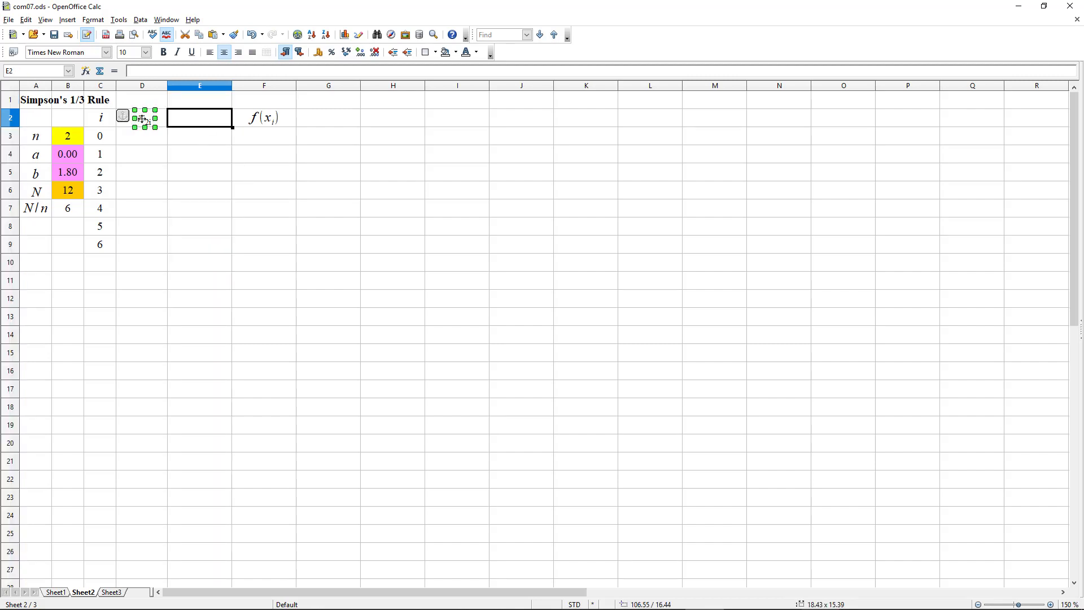
{"action": "left_click_drag", "start_coordinate": [145, 119], "coordinate": [196, 123]}
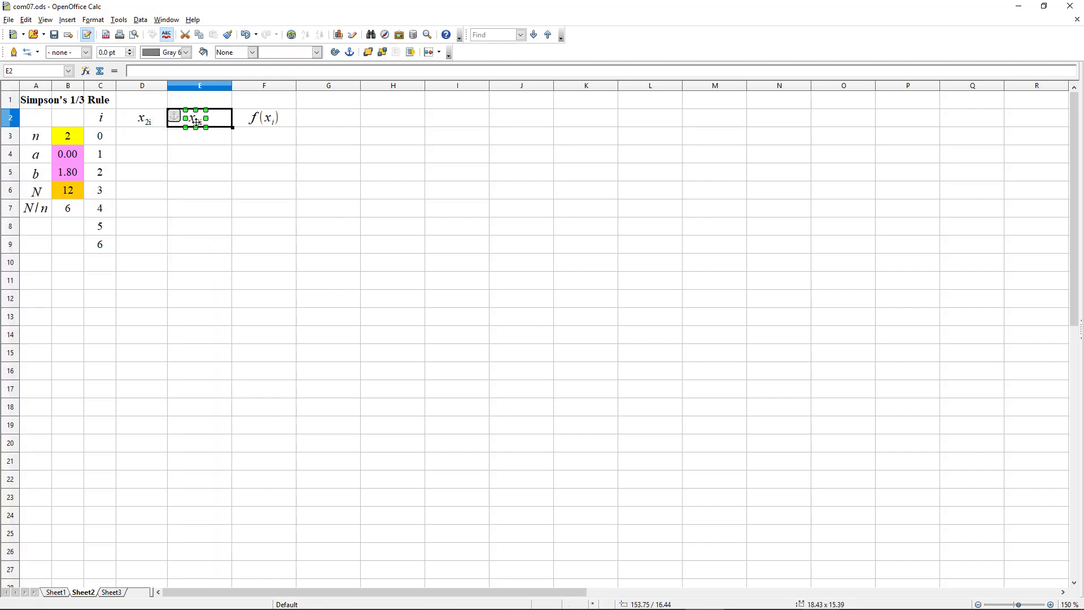
{"action": "right_click", "coordinate": [197, 123]}
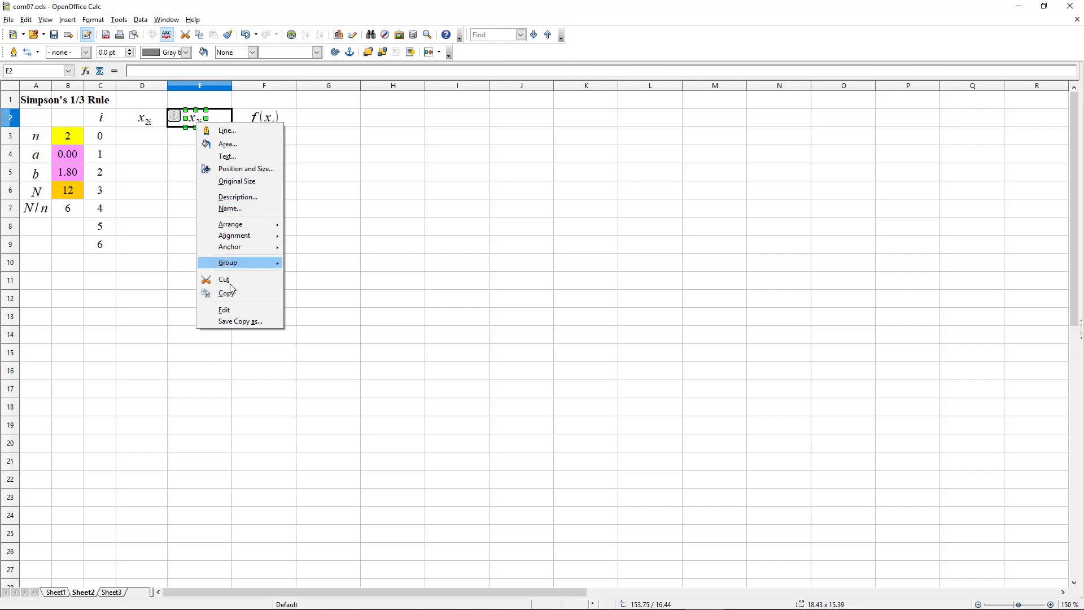
{"action": "left_click", "coordinate": [237, 311]}
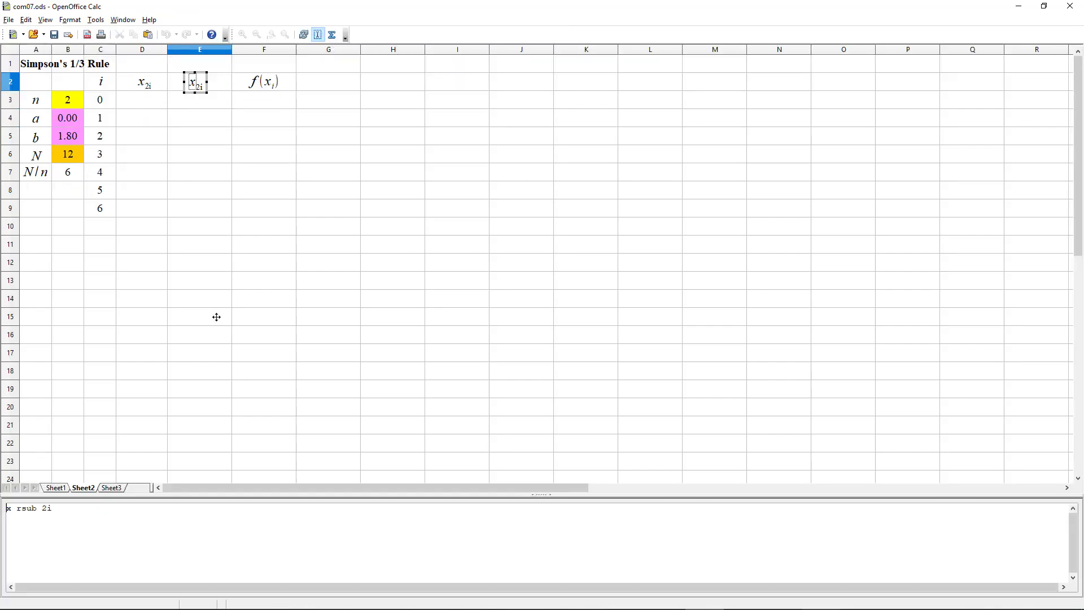
{"action": "left_click", "coordinate": [60, 508]}
{"action": "type", "text": "+1"}
{"action": "left_click", "coordinate": [44, 509]}
{"action": "type", "text": "{2i+1"}
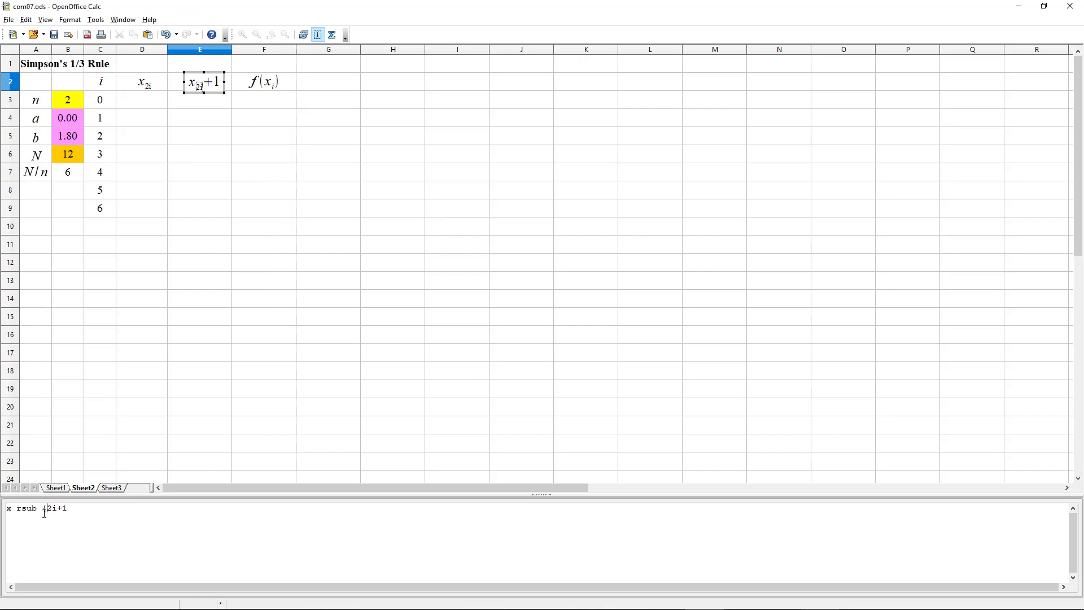
{"action": "type", "text": "}"}
{"action": "left_click", "coordinate": [277, 125]}
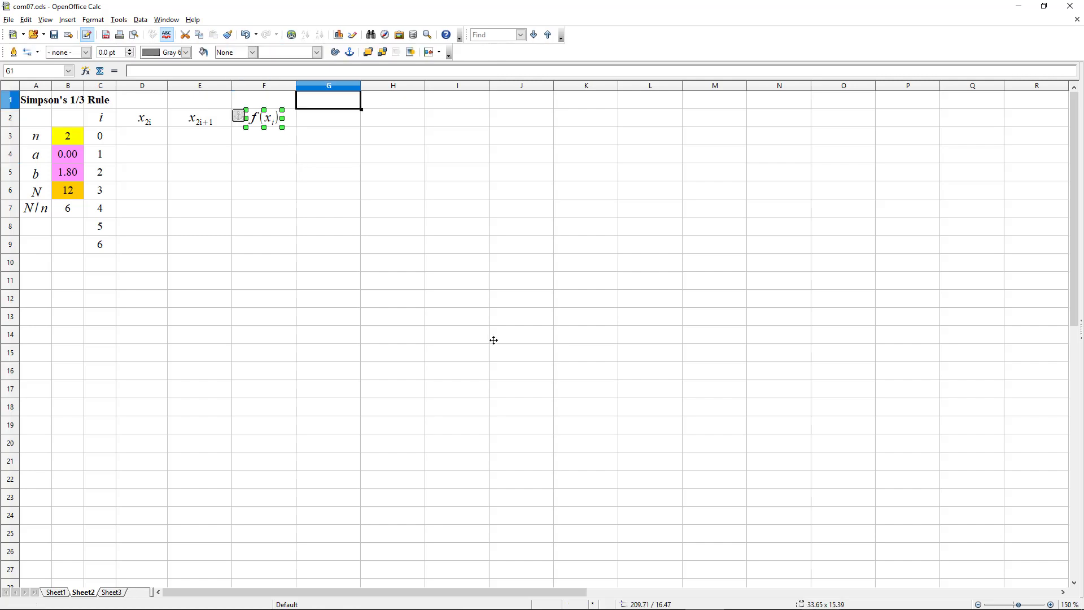
- Change the F2 heading formula to 'f(x rsub 2i)'
{"action": "right_click", "coordinate": [271, 118]}
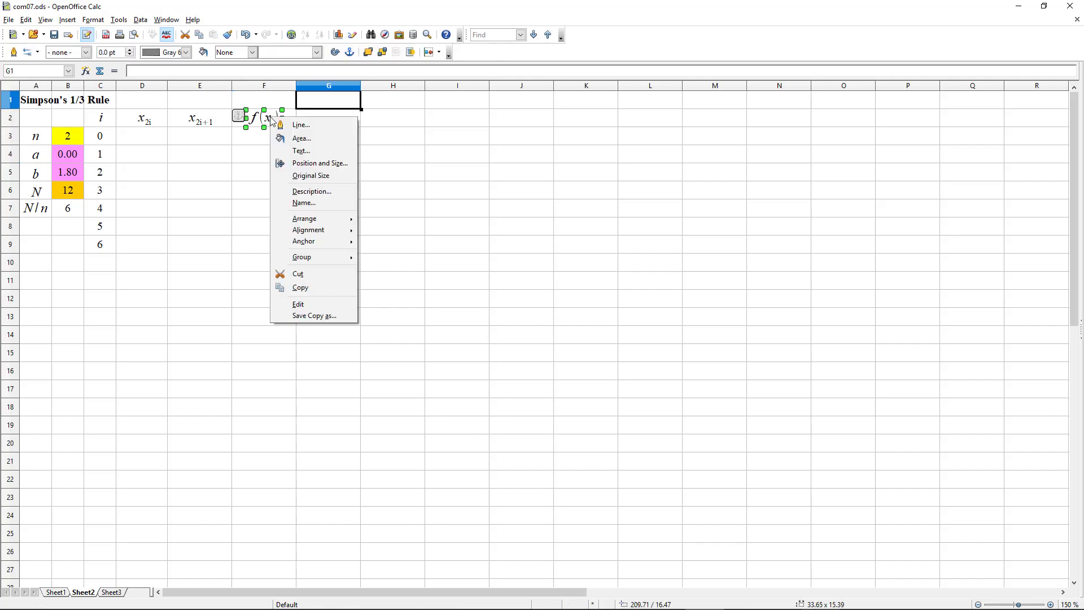
{"action": "left_click", "coordinate": [321, 305]}
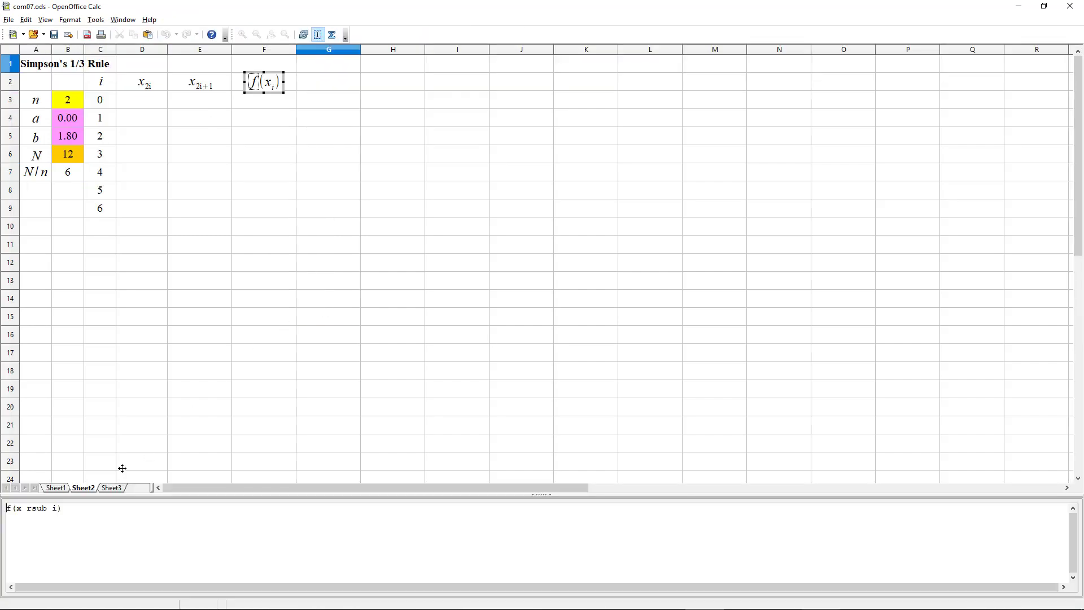
{"action": "left_click", "coordinate": [52, 509]}
{"action": "type", "text": "2"}
{"action": "left_click", "coordinate": [340, 107]}
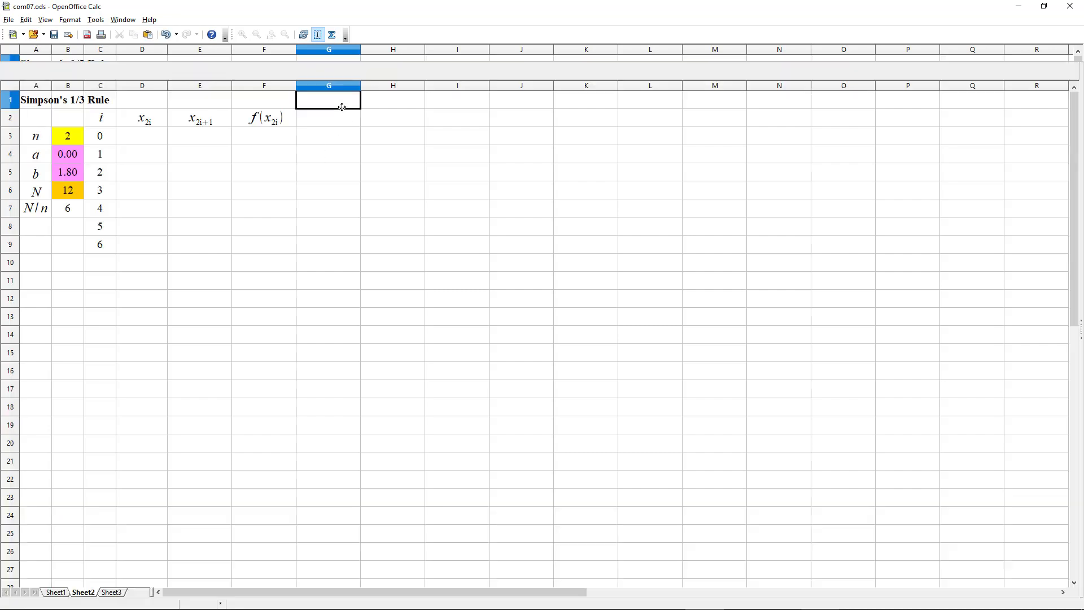
- Copy the F2 heading into G2 and edit it to 'f(x rsub {2i+1})'
{"action": "left_click", "coordinate": [268, 114]}
{"action": "left_click_drag", "start_coordinate": [269, 114], "coordinate": [330, 118]}
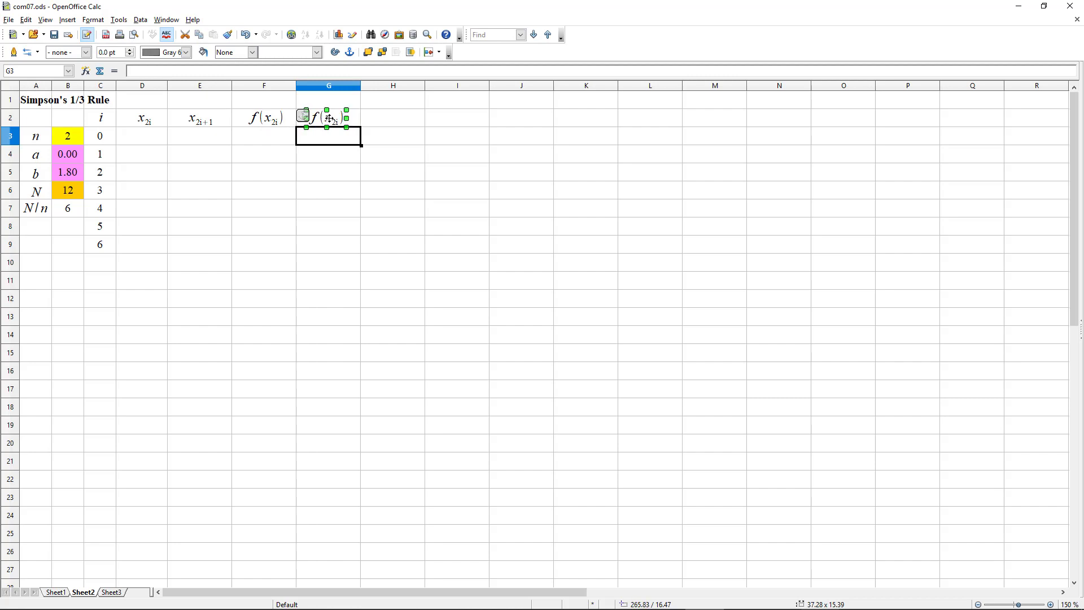
{"action": "right_click", "coordinate": [330, 119]}
{"action": "left_click", "coordinate": [381, 305]}
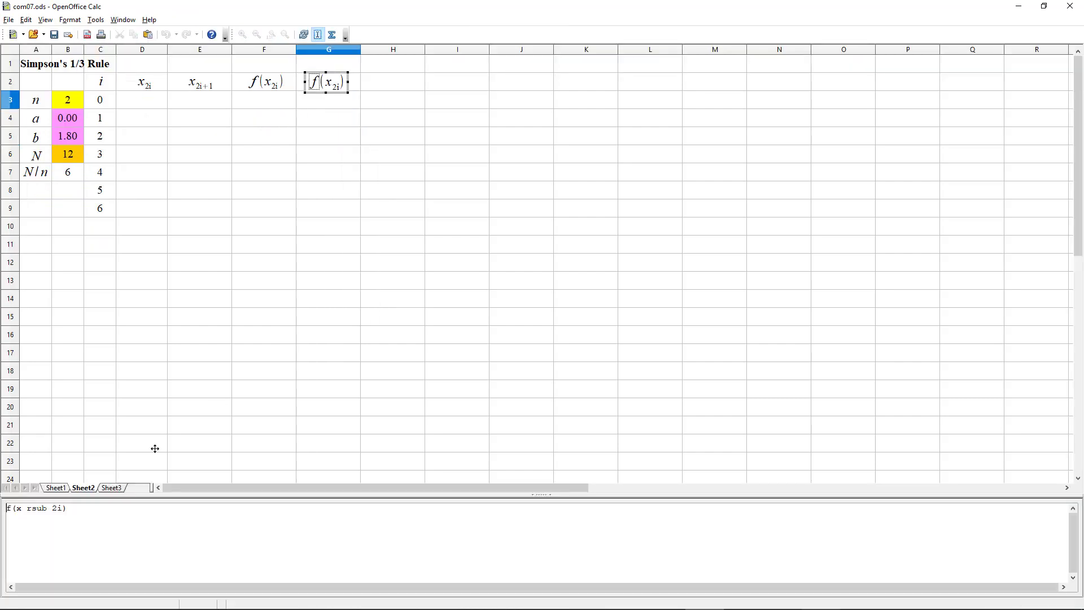
{"action": "left_click", "coordinate": [62, 509]}
{"action": "type", "text": "+"}
{"action": "type", "text": "1"}
{"action": "key", "text": "Left"}
{"action": "key", "text": "Left"}
{"action": "key", "text": "Left"}
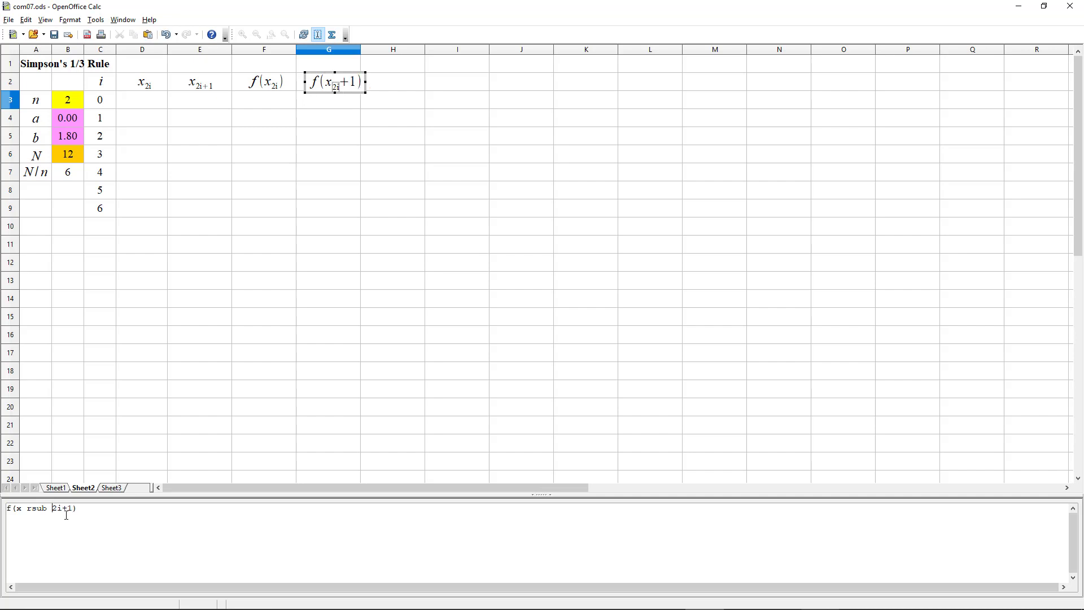
{"action": "type", "text": "{2i+1"}
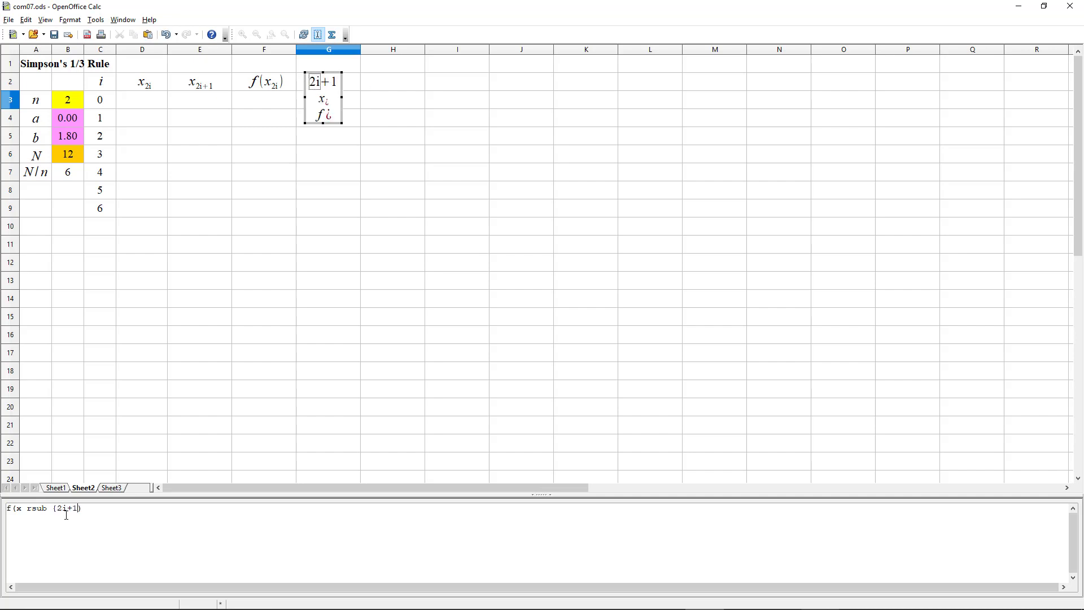
{"action": "type", "text": "}"}
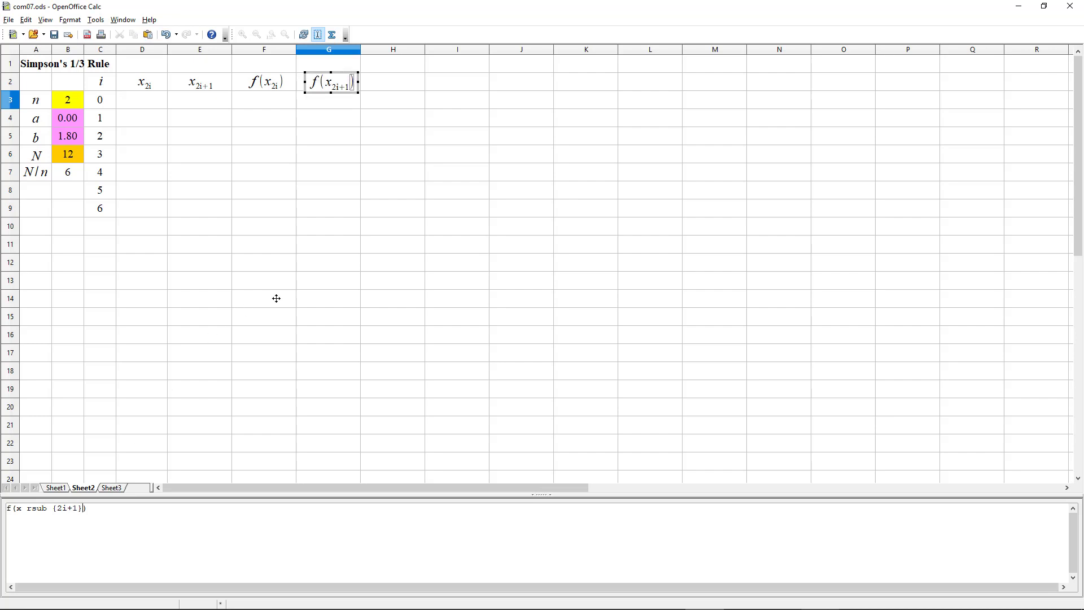
{"action": "left_click", "coordinate": [401, 138]}
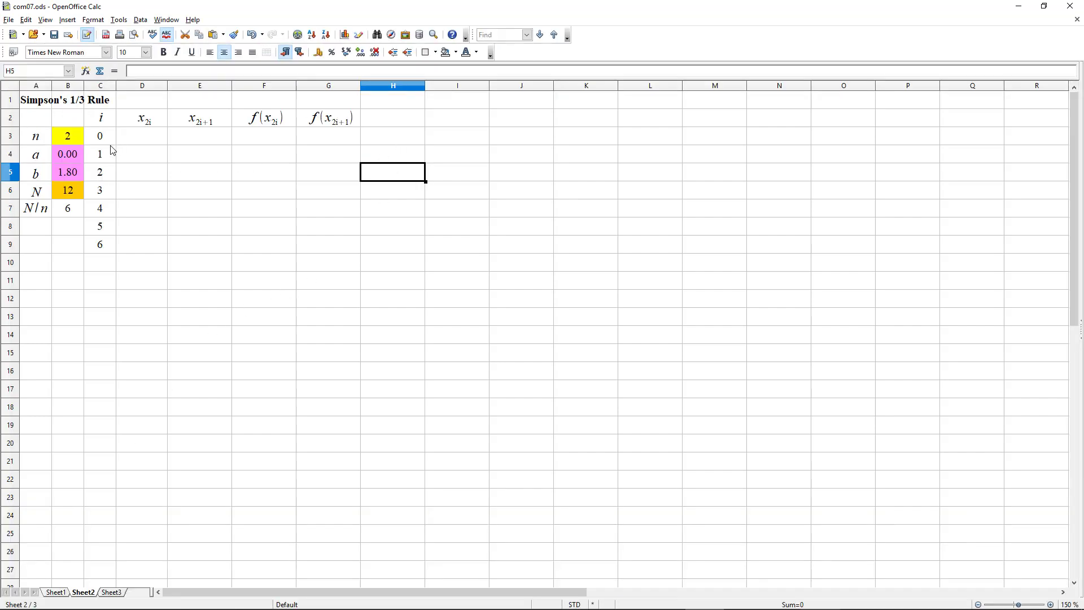
- Build the x_2i formula in D3 from a (B4), i (C3), b (B5) and N (B6)
{"action": "left_click", "coordinate": [140, 140]}
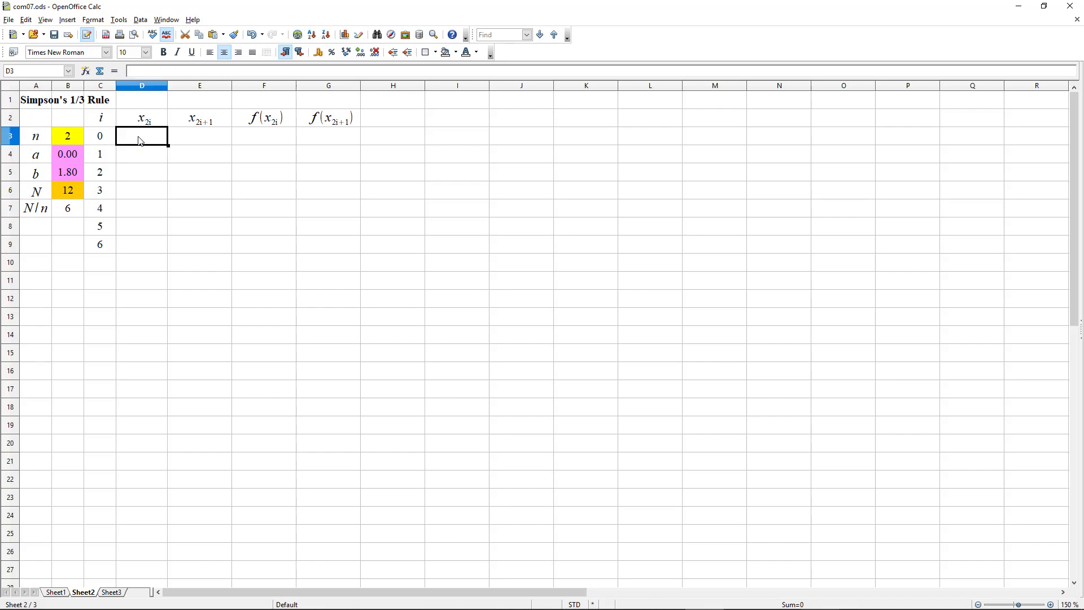
{"action": "type", "text": "="}
{"action": "left_click", "coordinate": [72, 155]}
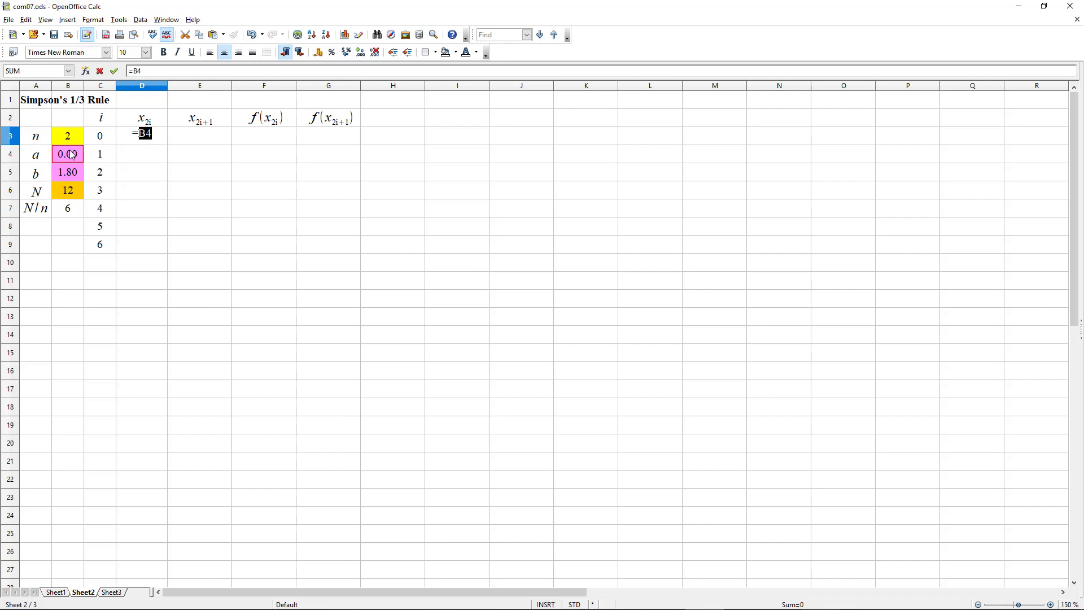
{"action": "type", "text": "+"}
{"action": "type", "text": "2*"}
{"action": "left_click", "coordinate": [105, 140]}
{"action": "type", "text": "*"}
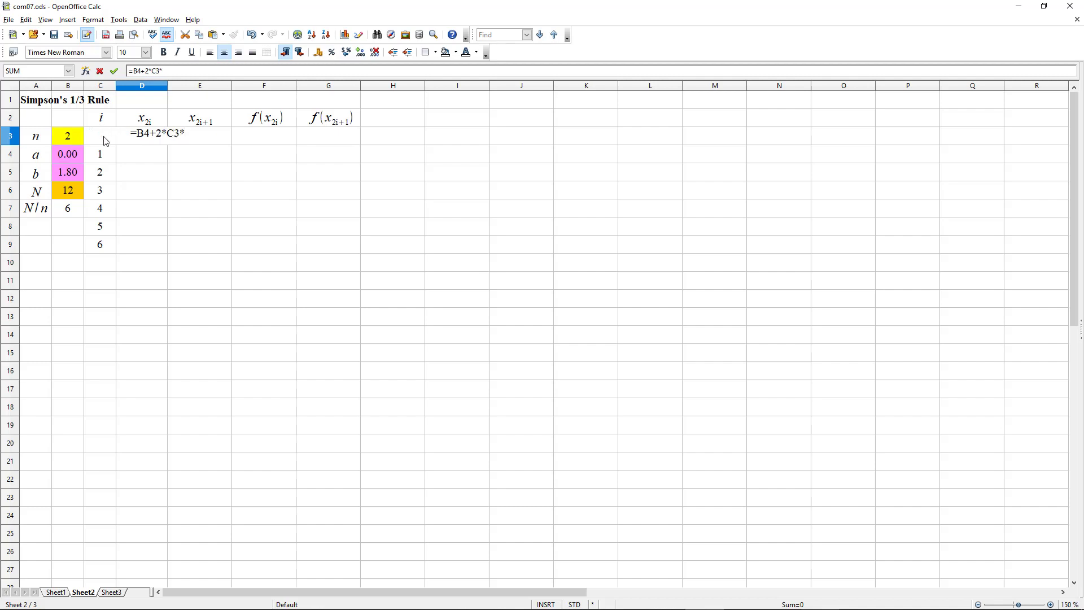
{"action": "type", "text": "("}
{"action": "left_click", "coordinate": [68, 176]}
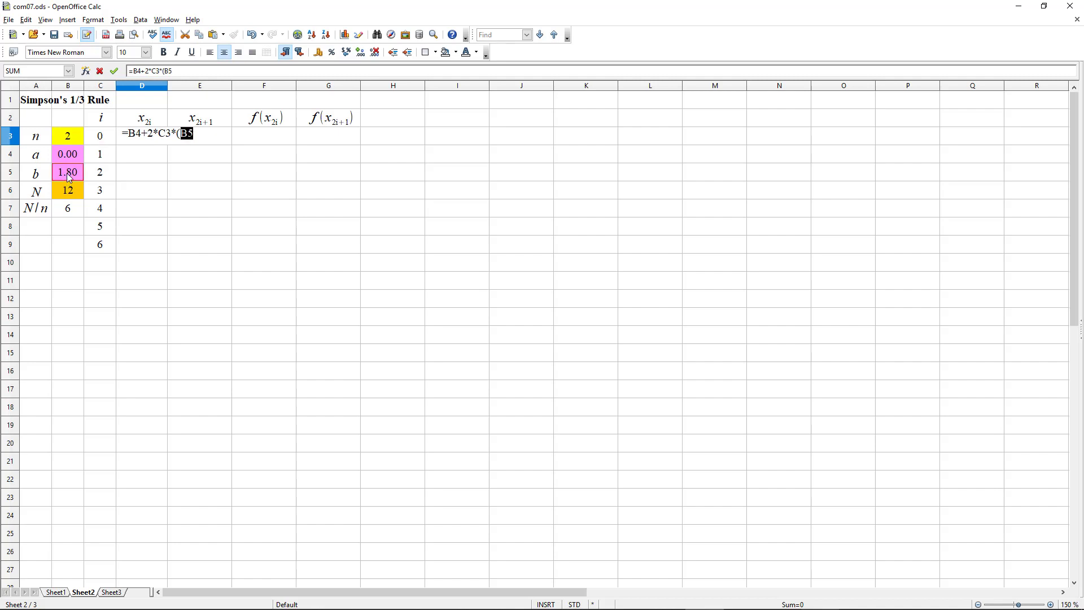
{"action": "type", "text": "-"}
{"action": "left_click", "coordinate": [67, 158]}
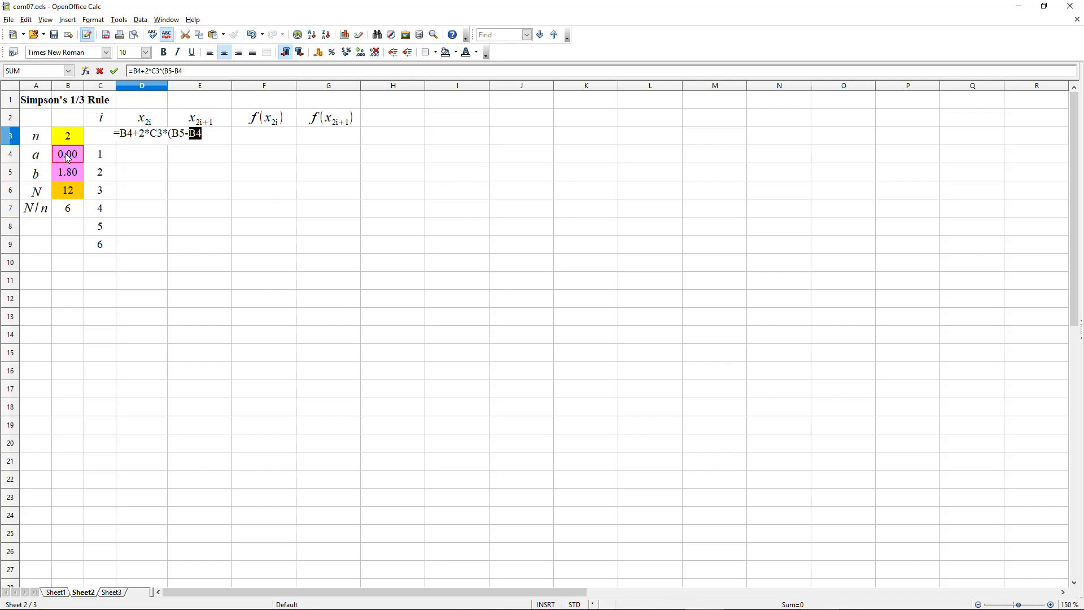
{"action": "type", "text": ")/"}
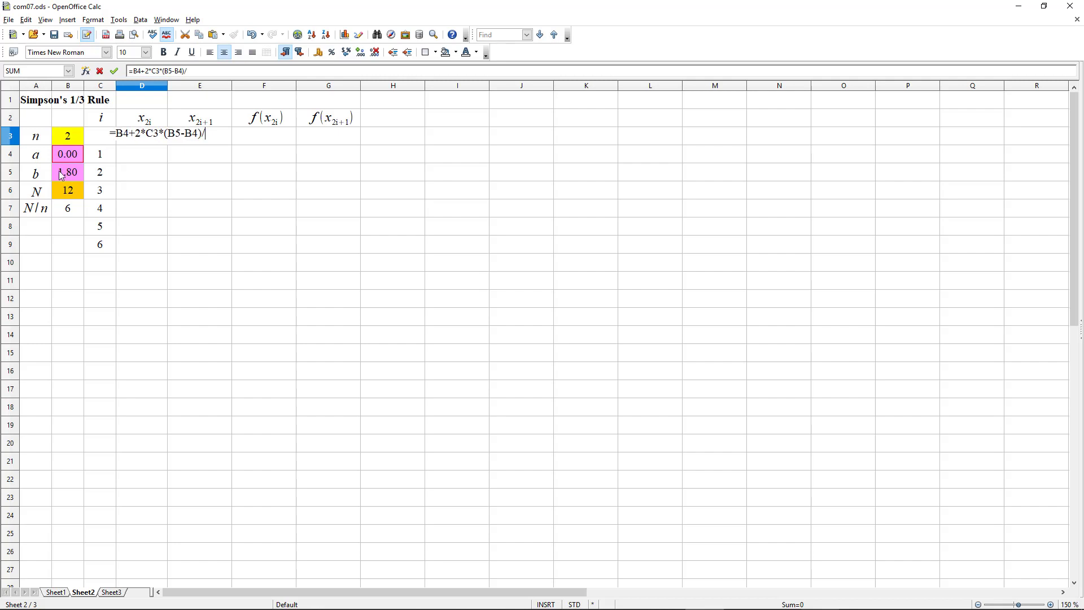
{"action": "left_click", "coordinate": [68, 192]}
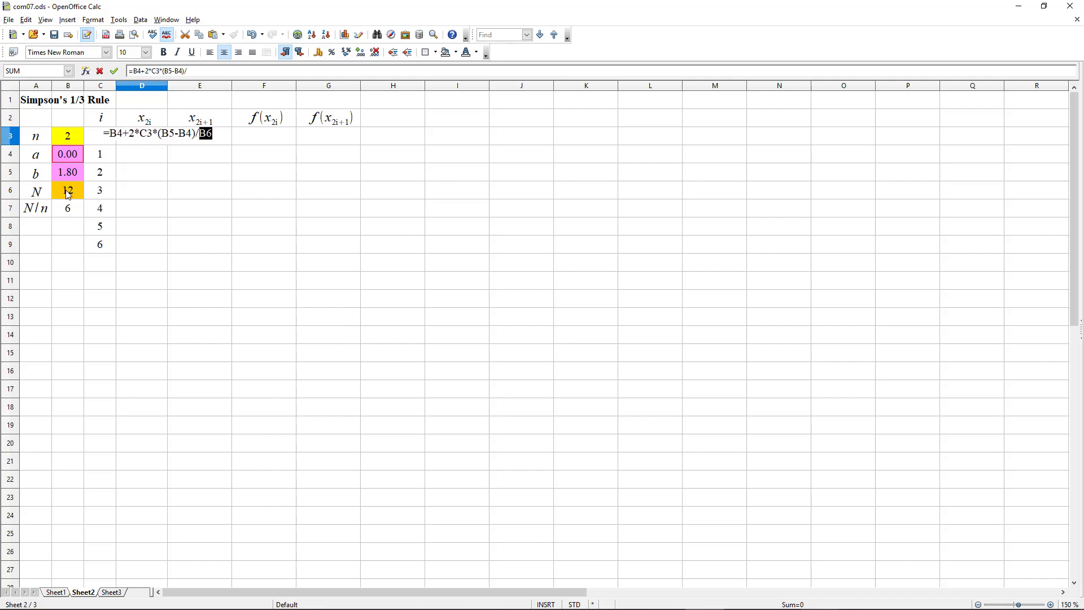
- Make the B references absolute, committing =$B$4+2*C3*($B$5-$B$4)/$B$6 in D3
{"action": "left_click", "coordinate": [138, 72]}
{"action": "type", "text": "$"}
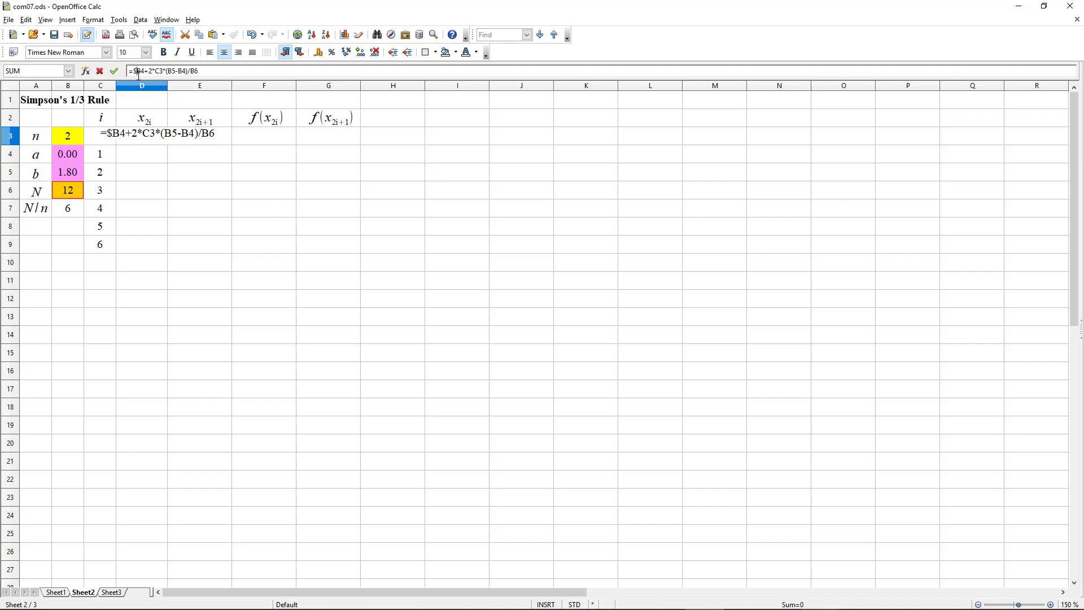
{"action": "key", "text": "Right"}
{"action": "type", "text": "$B"}
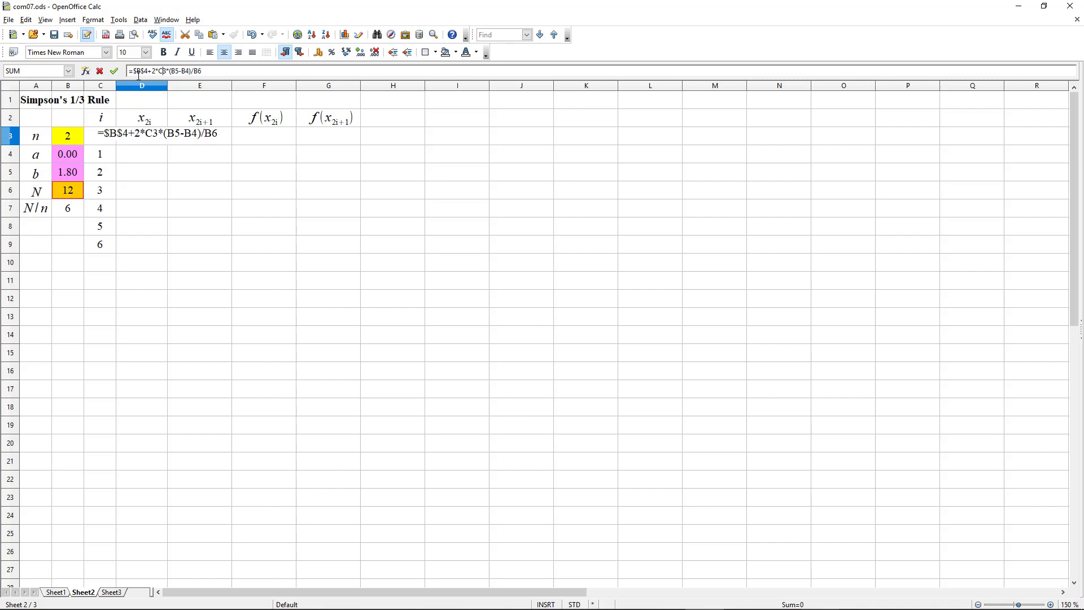
{"action": "type", "text": "$"}
{"action": "key", "text": "Right"}
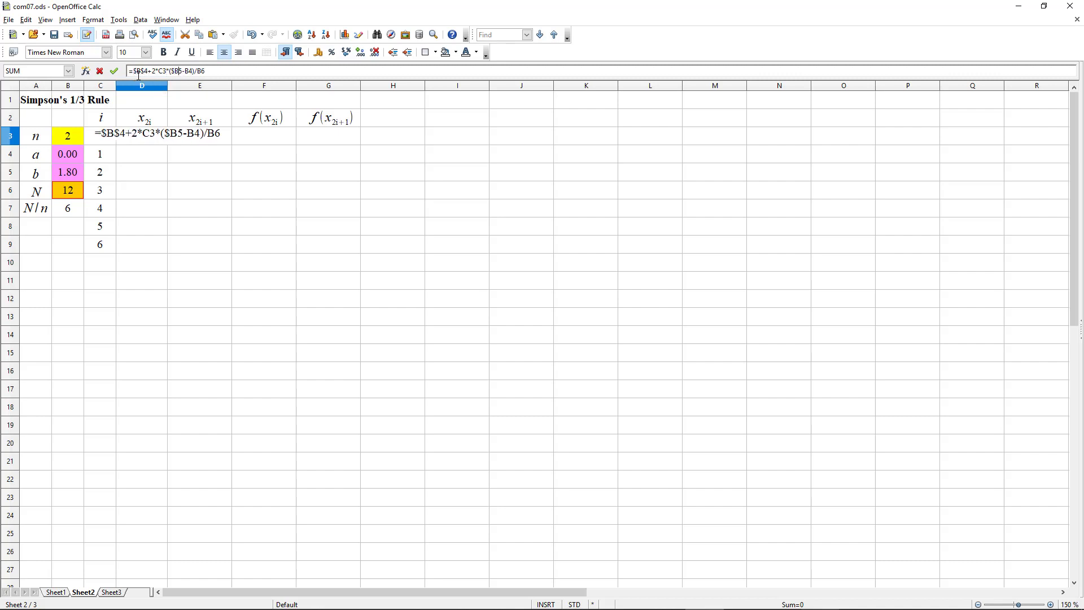
{"action": "type", "text": "$B$"}
{"action": "key", "text": "Right"}
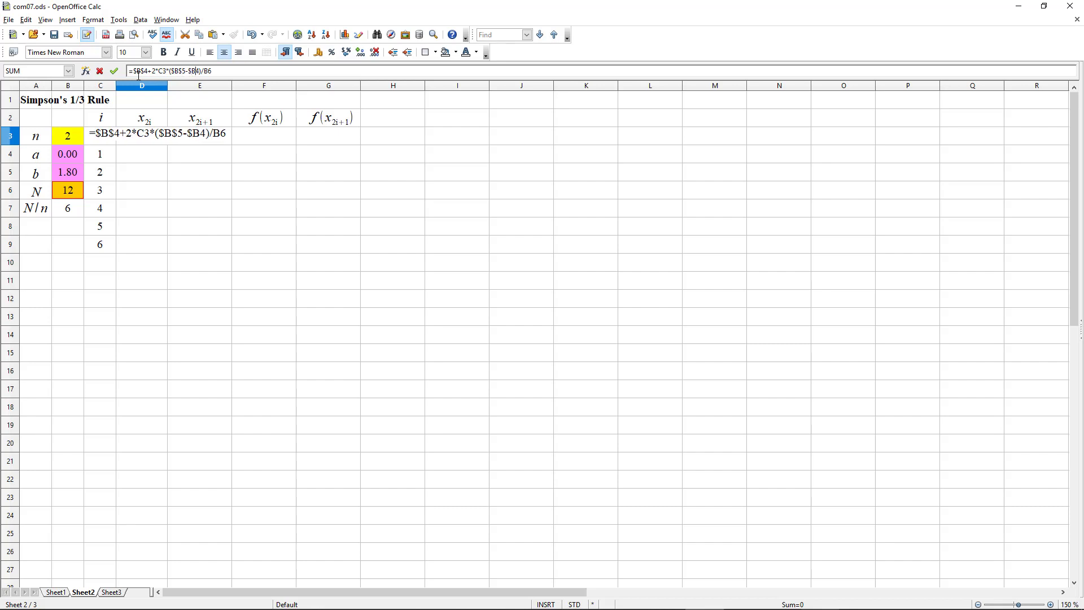
{"action": "type", "text": "$"}
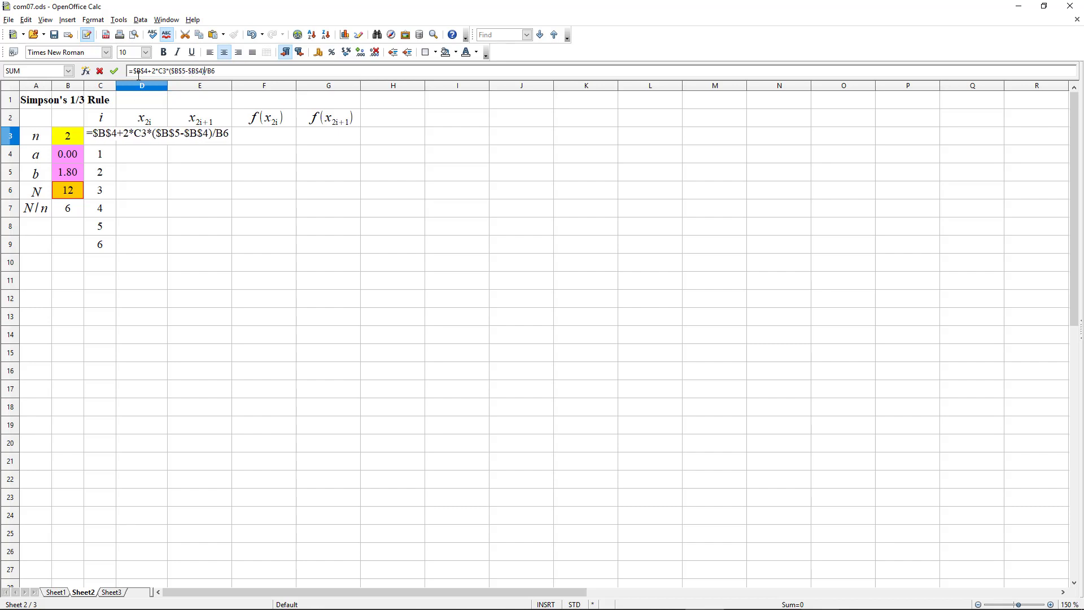
{"action": "type", "text": "$"}
{"action": "key", "text": "Right"}
{"action": "type", "text": "$"}
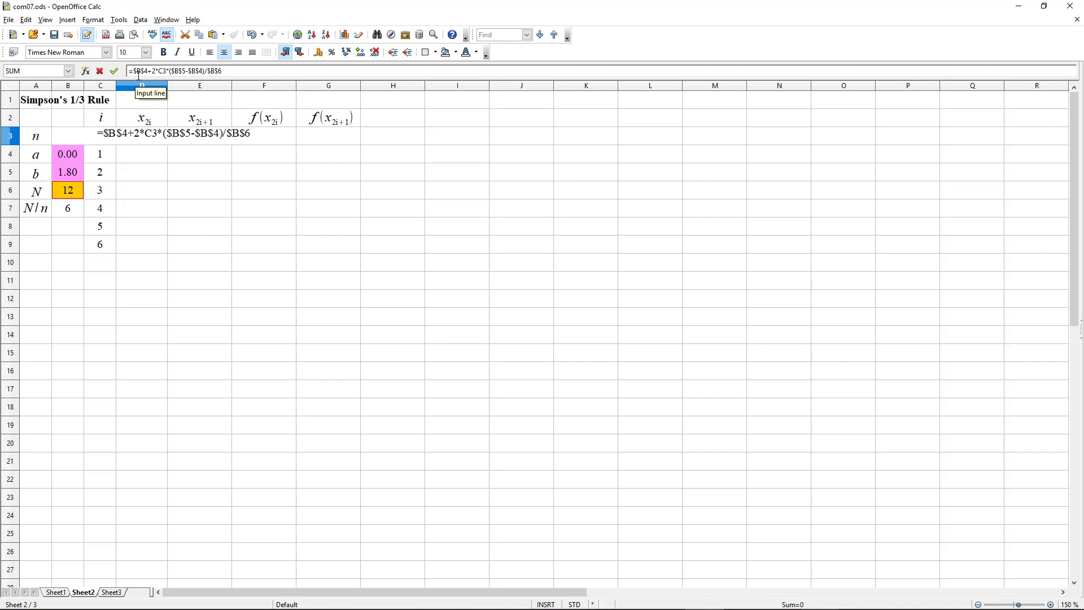
{"action": "key", "text": "Return"}
- Fill the D3 formula down to D9 and format D3:D9 to two decimals
{"action": "left_click", "coordinate": [152, 141]}
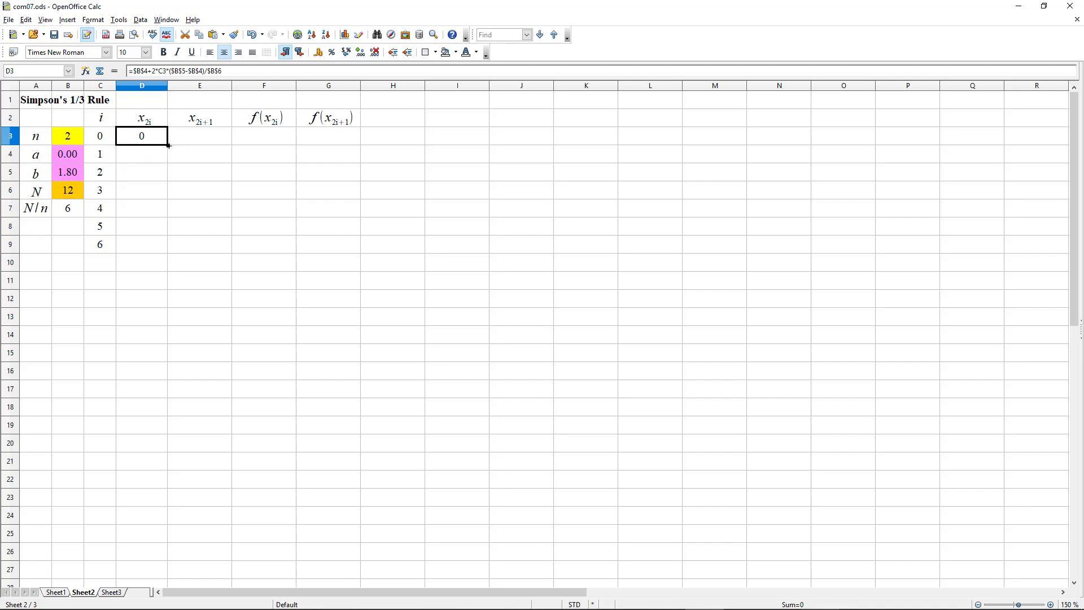
{"action": "double_click", "coordinate": [168, 145]}
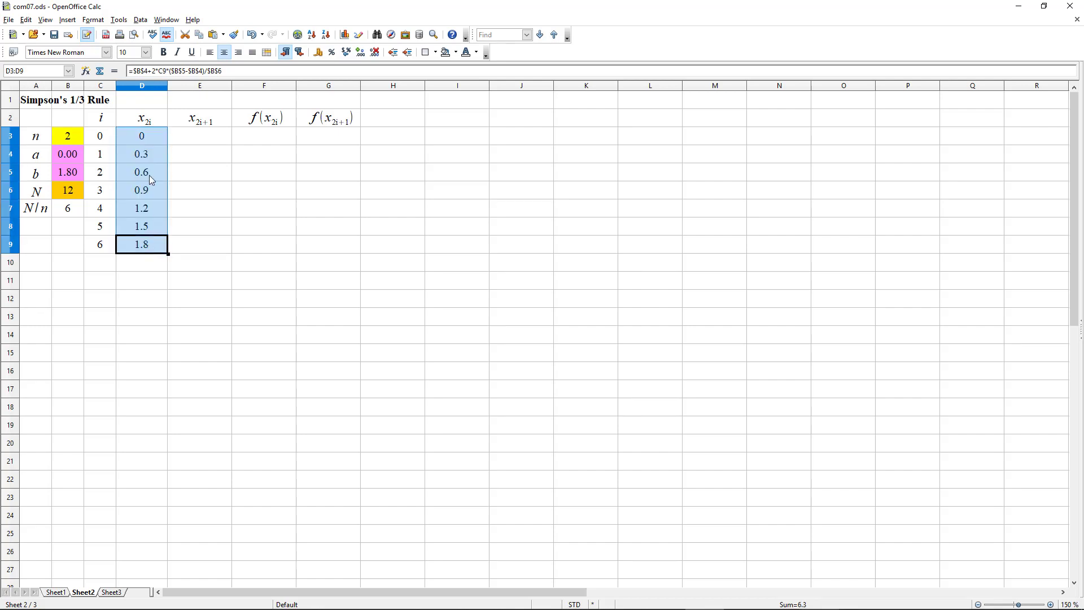
{"action": "right_click", "coordinate": [151, 240]}
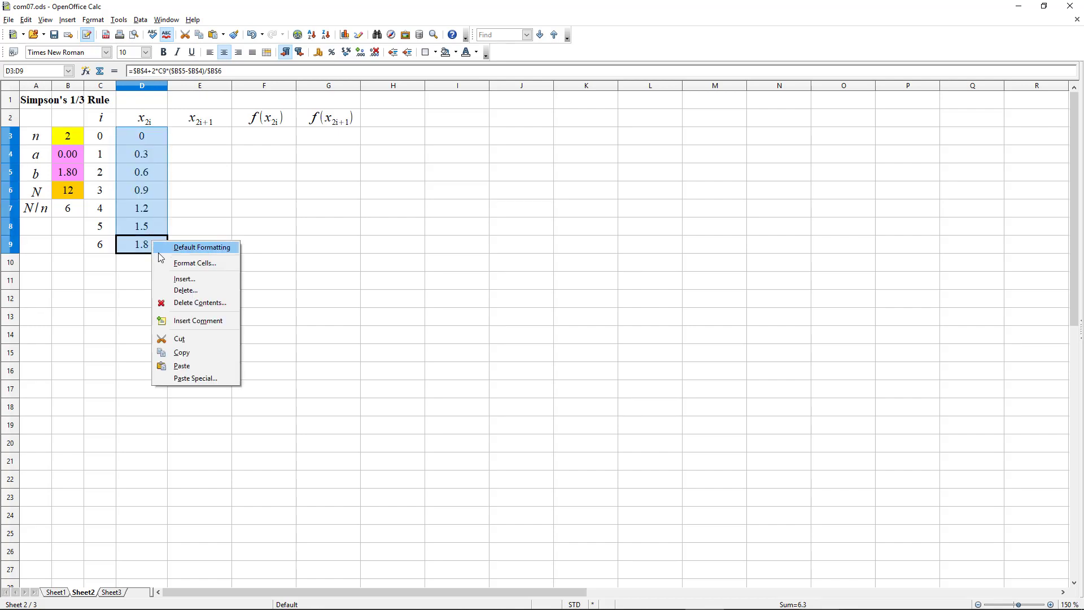
{"action": "left_click", "coordinate": [192, 263]}
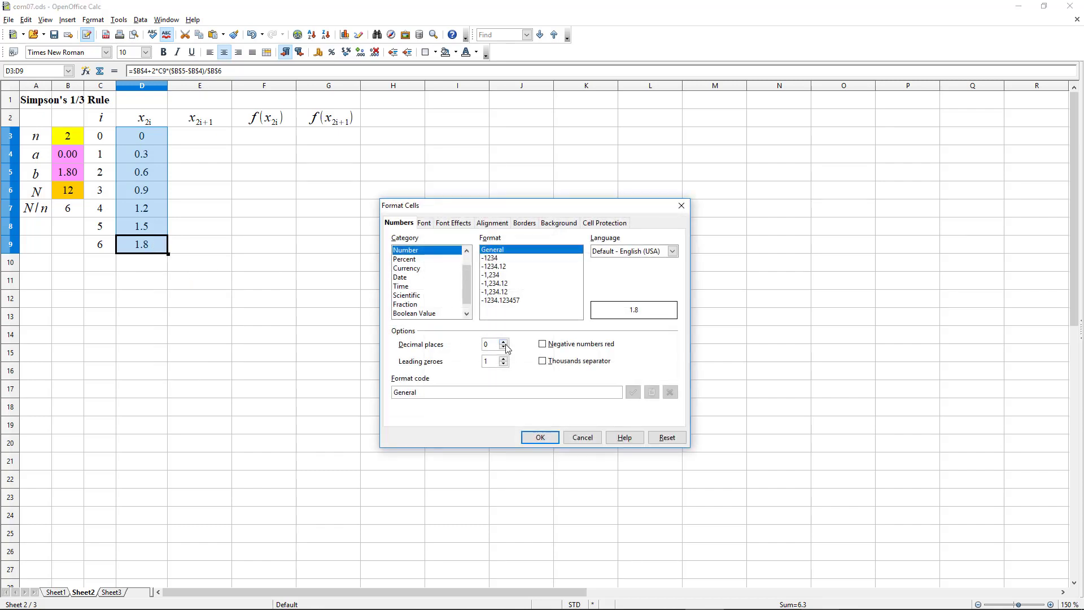
{"action": "left_click", "coordinate": [503, 341]}
{"action": "left_click", "coordinate": [503, 341]}
{"action": "left_click", "coordinate": [540, 437]}
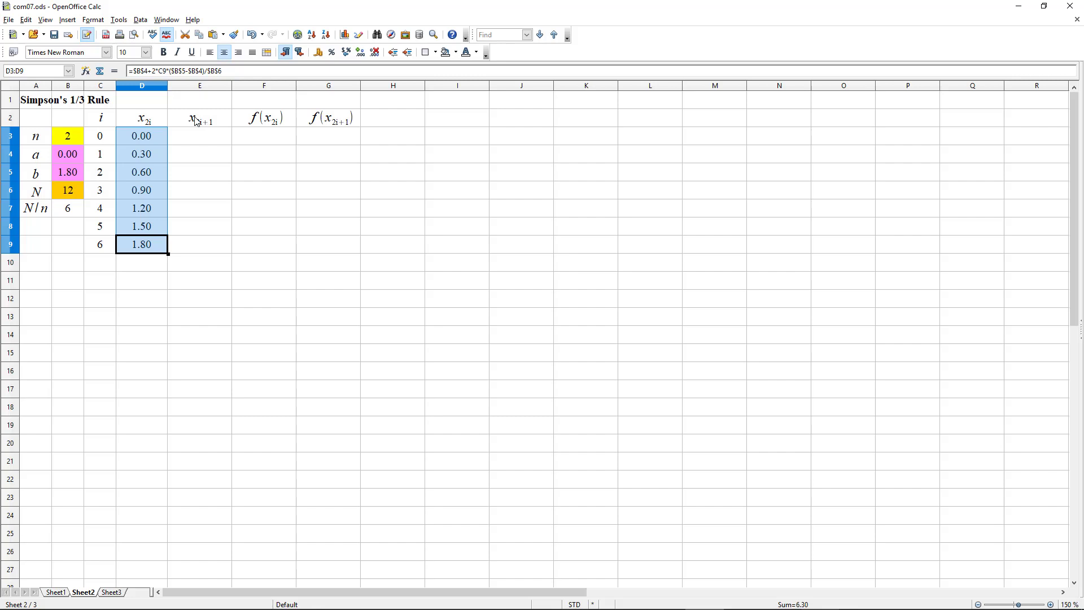
{"action": "left_click", "coordinate": [190, 140]}
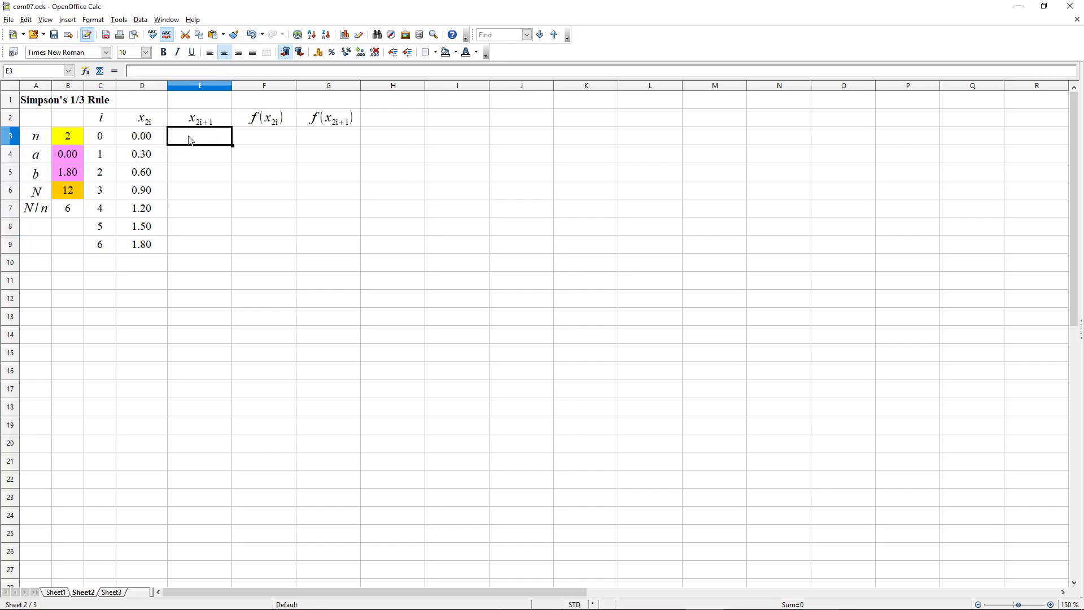
- Enter =$B$4+(2*C3+1)*($B$5-$B$4)/$B$6 in E3 by adapting D3's formula
{"action": "key", "text": "Left"}
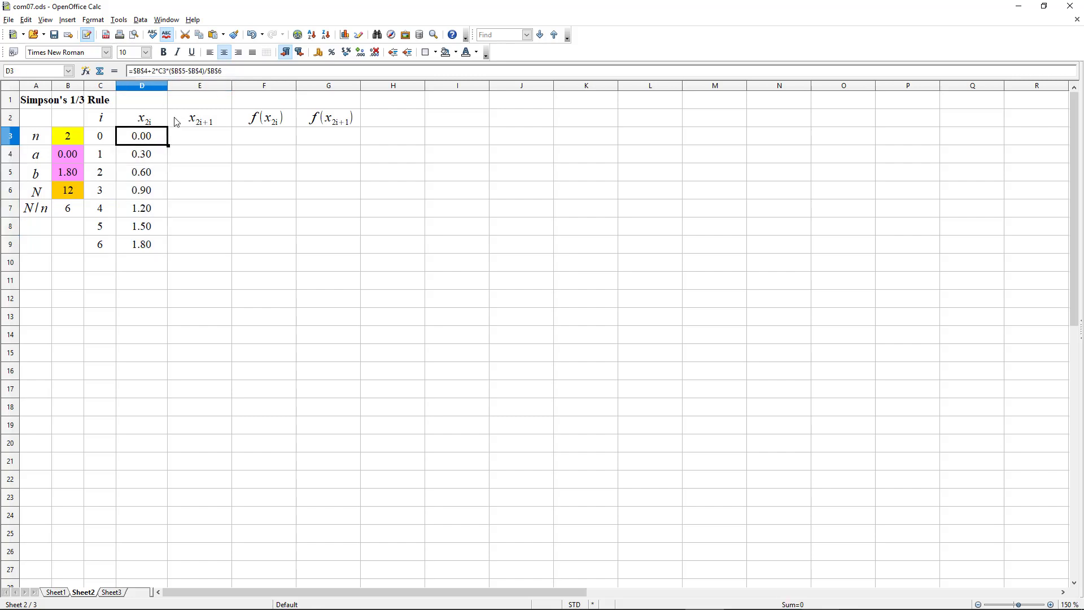
{"action": "key", "text": "F2"}
{"action": "triple_click", "coordinate": [165, 73]}
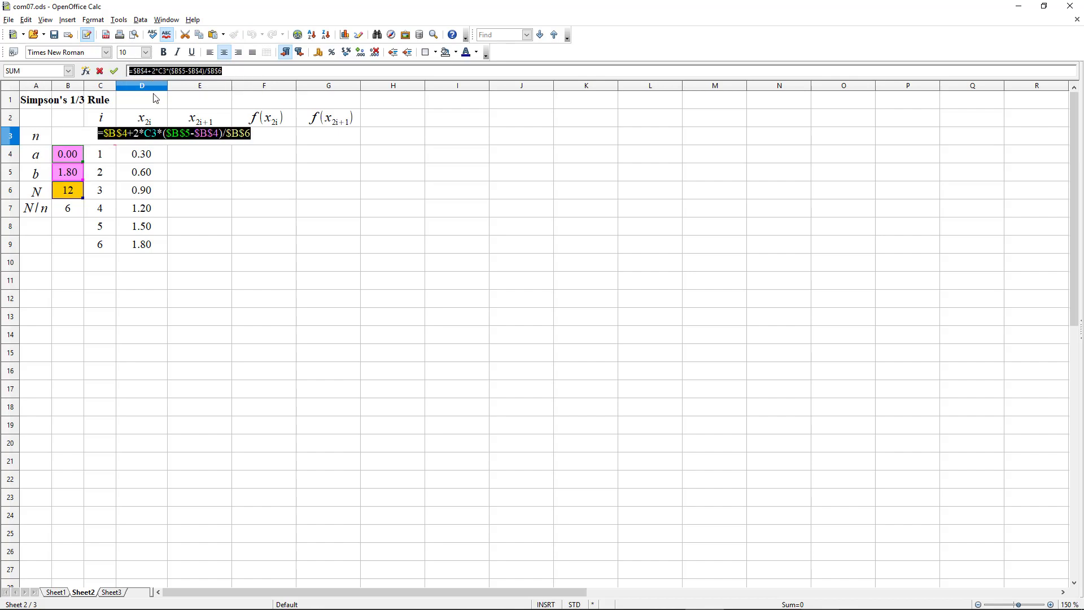
{"action": "key", "text": "ctrl+c"}
{"action": "key", "text": "Escape"}
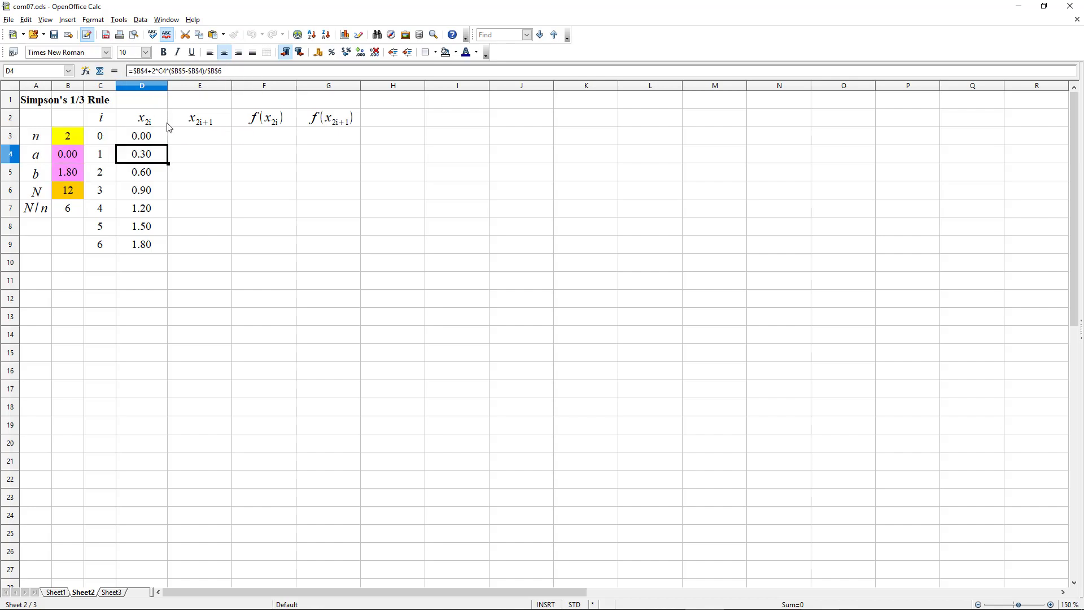
{"action": "left_click", "coordinate": [186, 138]}
{"action": "left_click", "coordinate": [145, 70]}
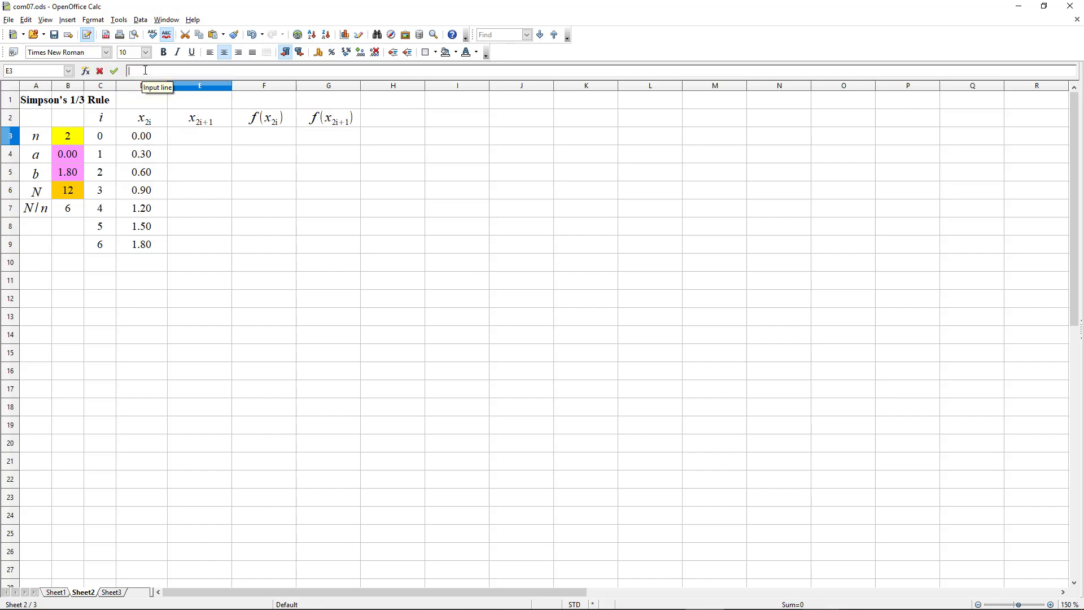
{"action": "key", "text": "ctrl+v"}
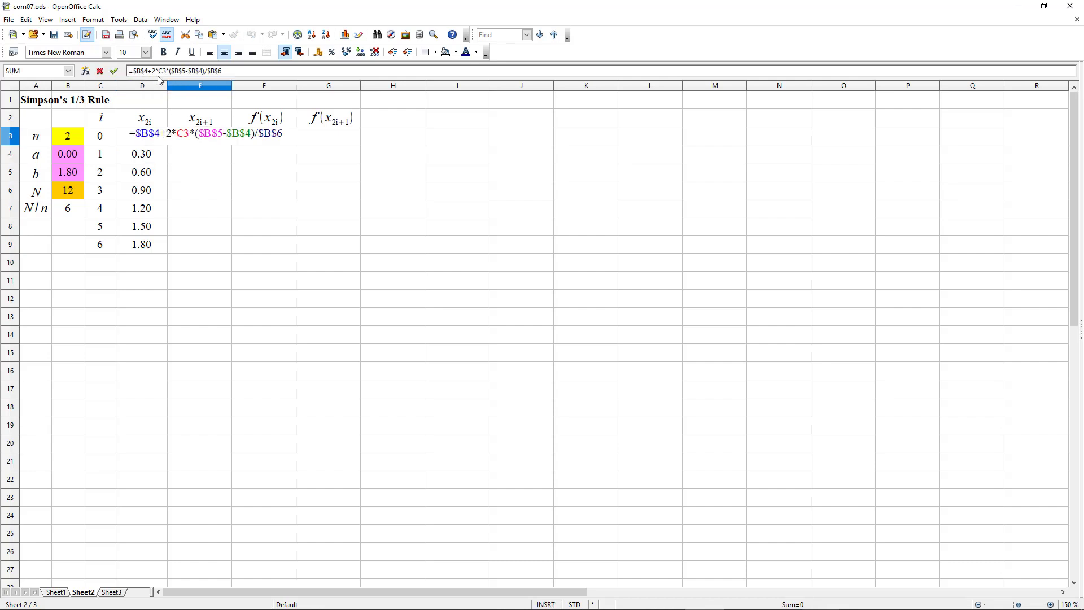
{"action": "left_click", "coordinate": [154, 71]}
{"action": "type", "text": "(2*C3"}
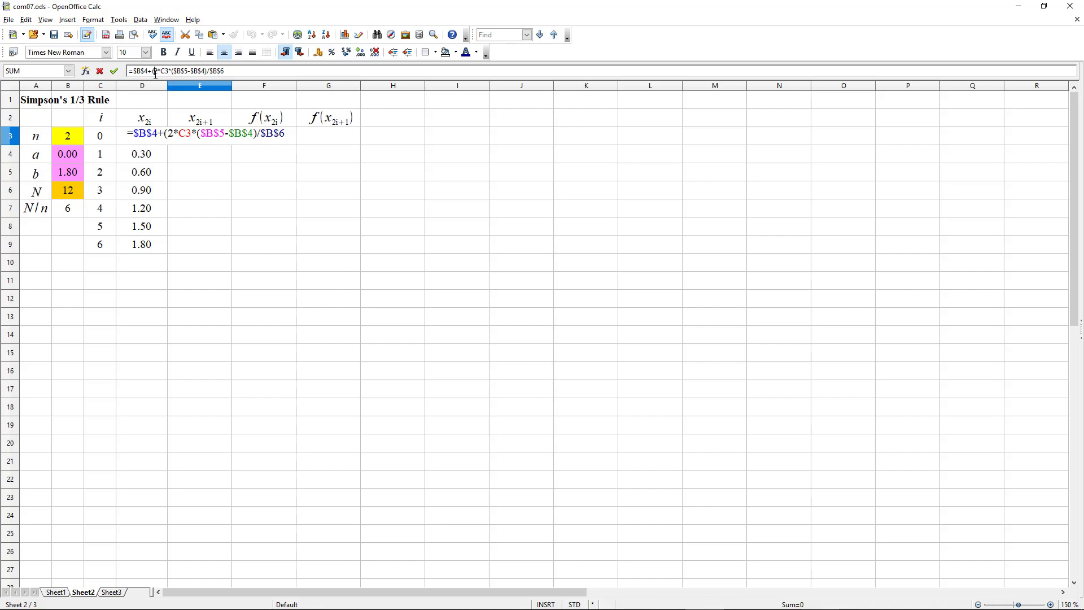
{"action": "type", "text": "+"}
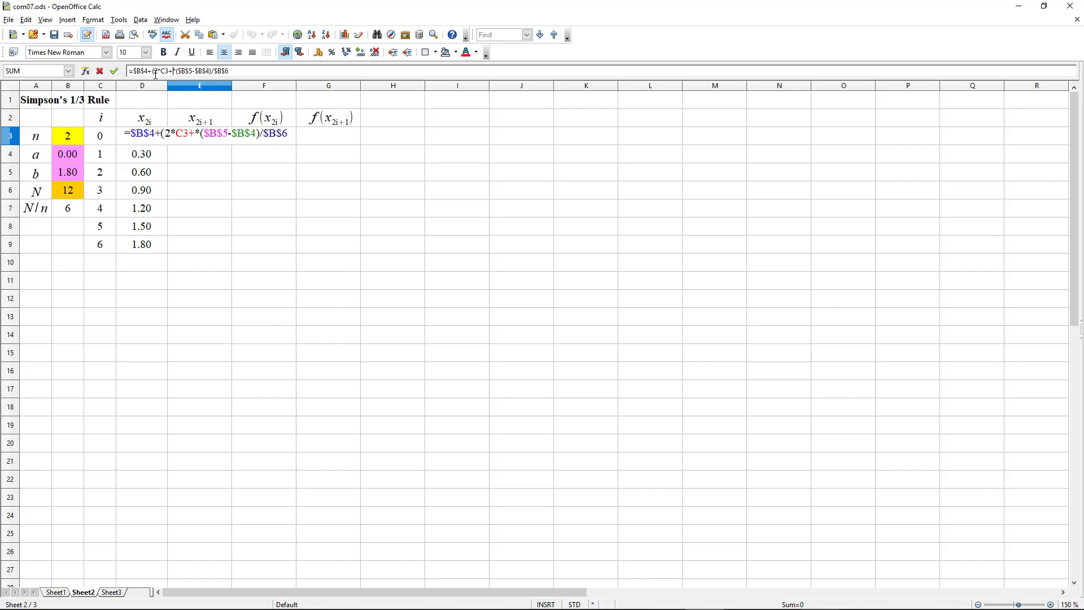
{"action": "type", "text": "1)"}
{"action": "key", "text": "Return"}
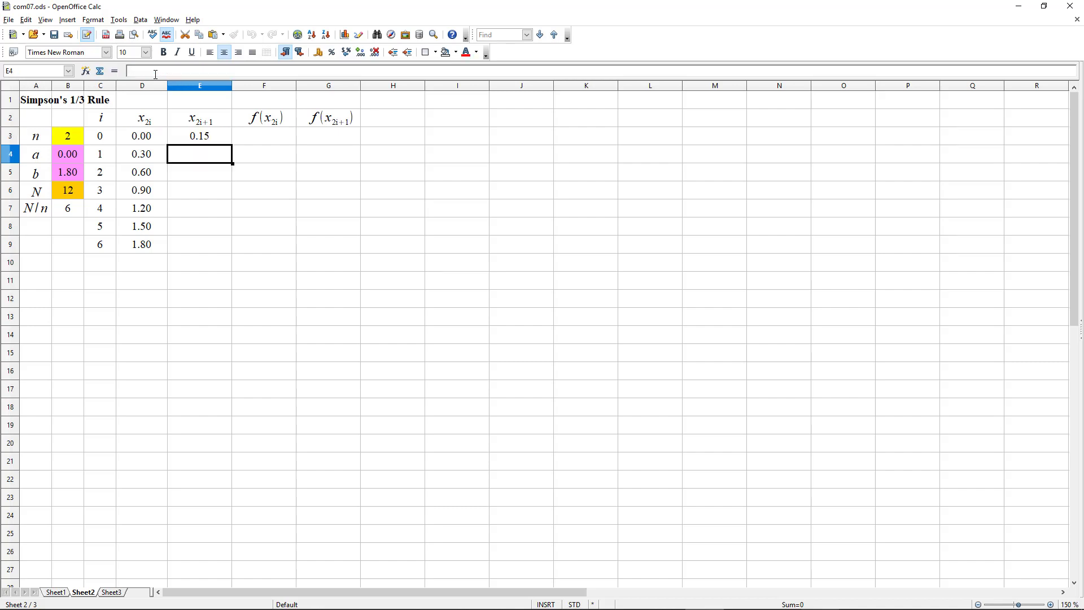
- Fill the E3 formula down to E8, giving 0.15 through 1.65
{"action": "left_click", "coordinate": [208, 133]}
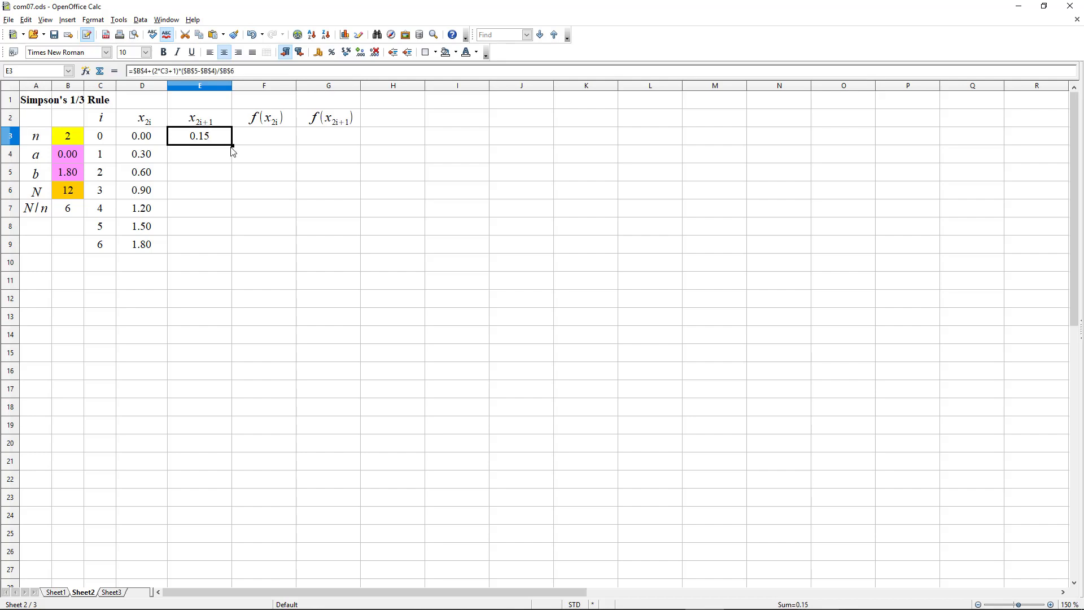
{"action": "left_click_drag", "start_coordinate": [232, 145], "coordinate": [225, 234]}
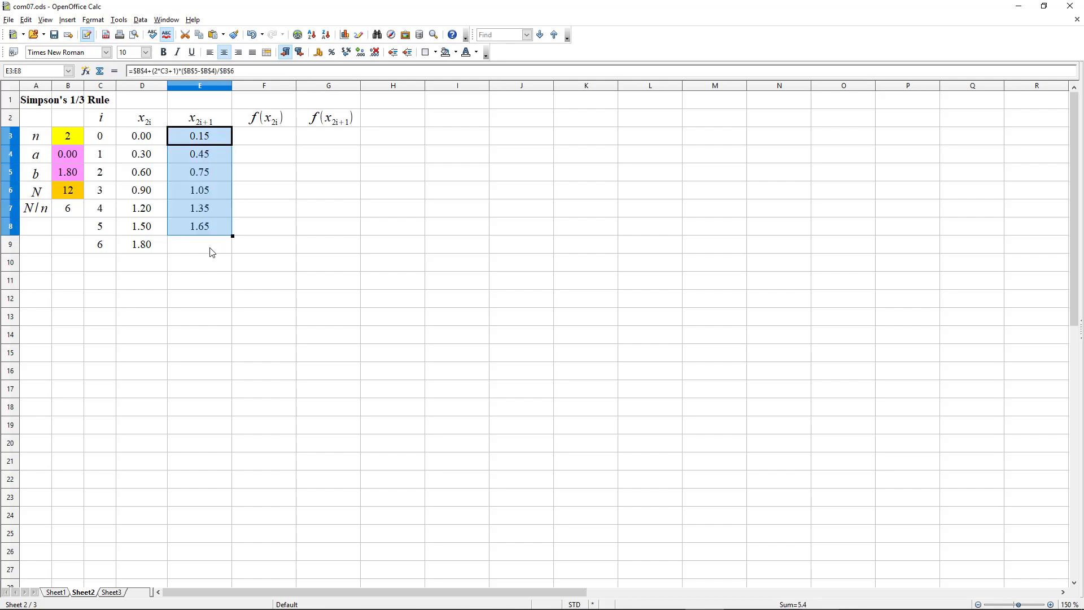
{"action": "left_click", "coordinate": [210, 249]}
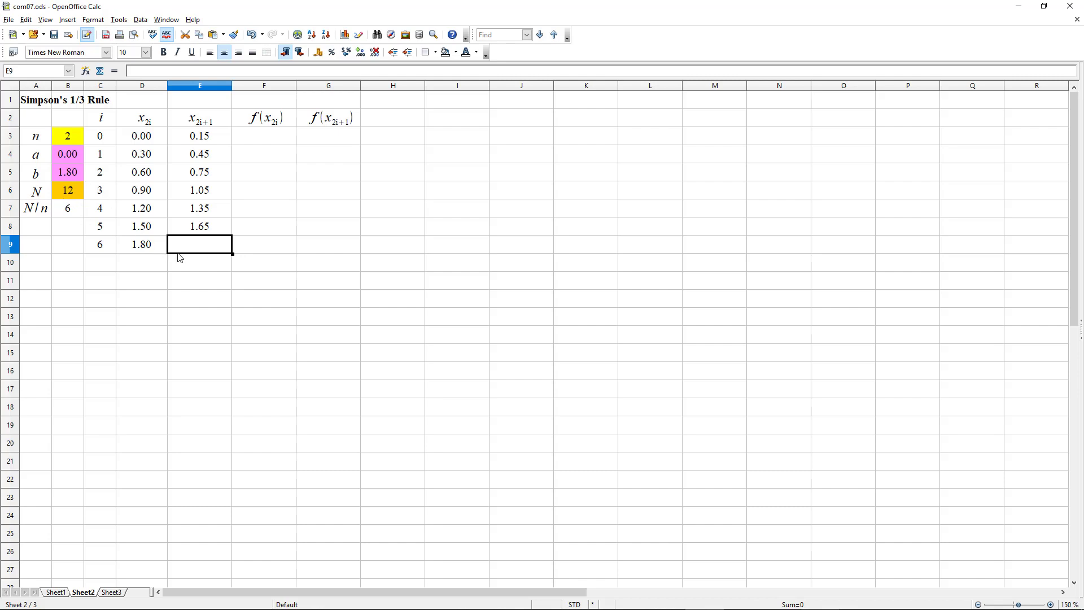
- Enter =SQRT(1+D3*D3) in F3
{"action": "left_click", "coordinate": [272, 142]}
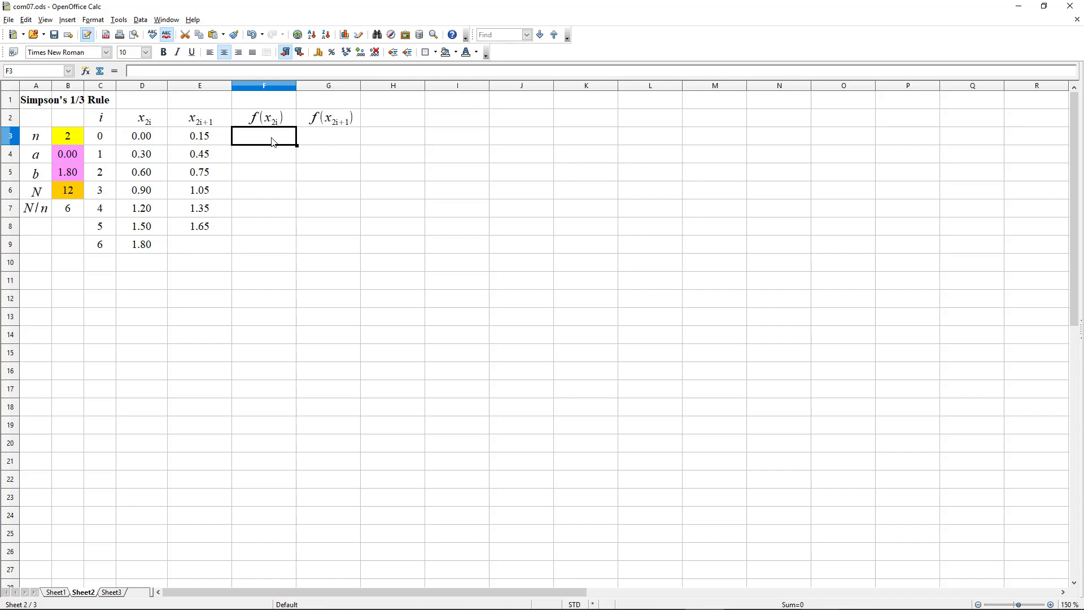
{"action": "type", "text": "="}
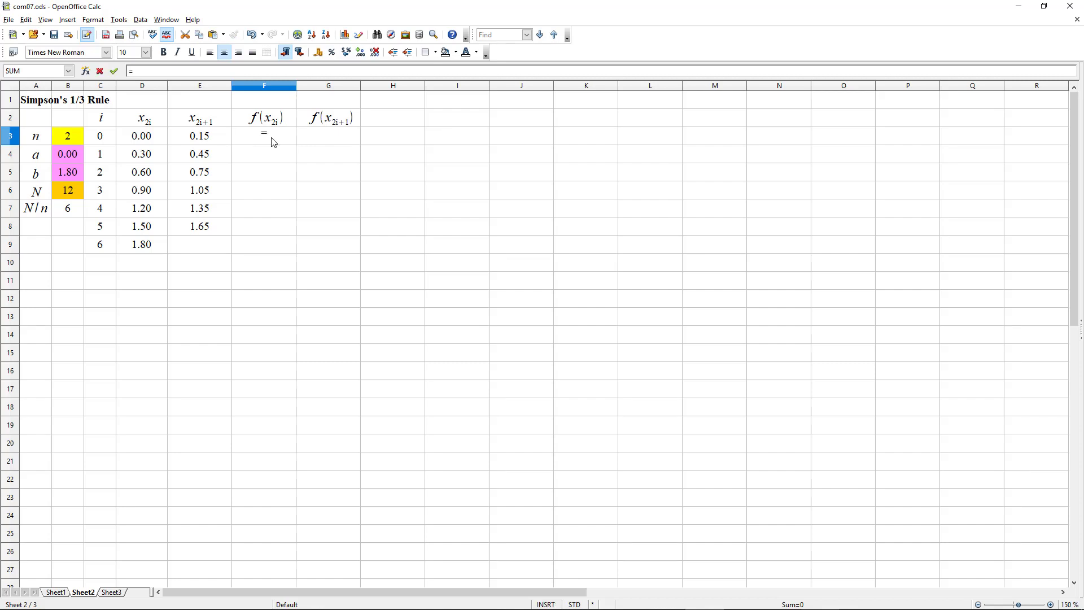
{"action": "type", "text": "sqrt"}
{"action": "type", "text": "(1+"}
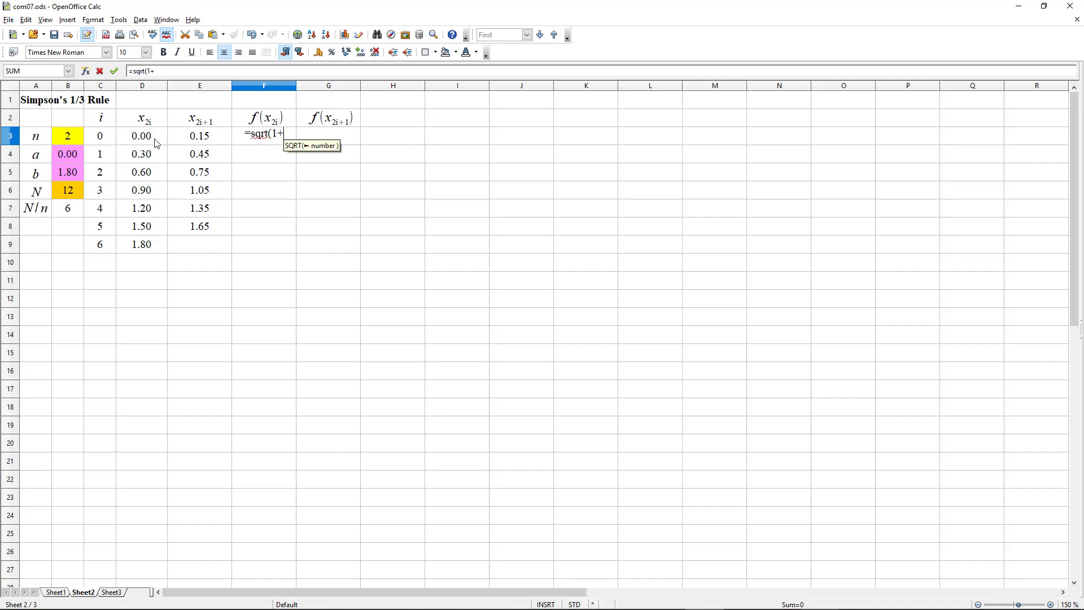
{"action": "left_click", "coordinate": [155, 137]}
{"action": "type", "text": "*"}
{"action": "left_click", "coordinate": [155, 137]}
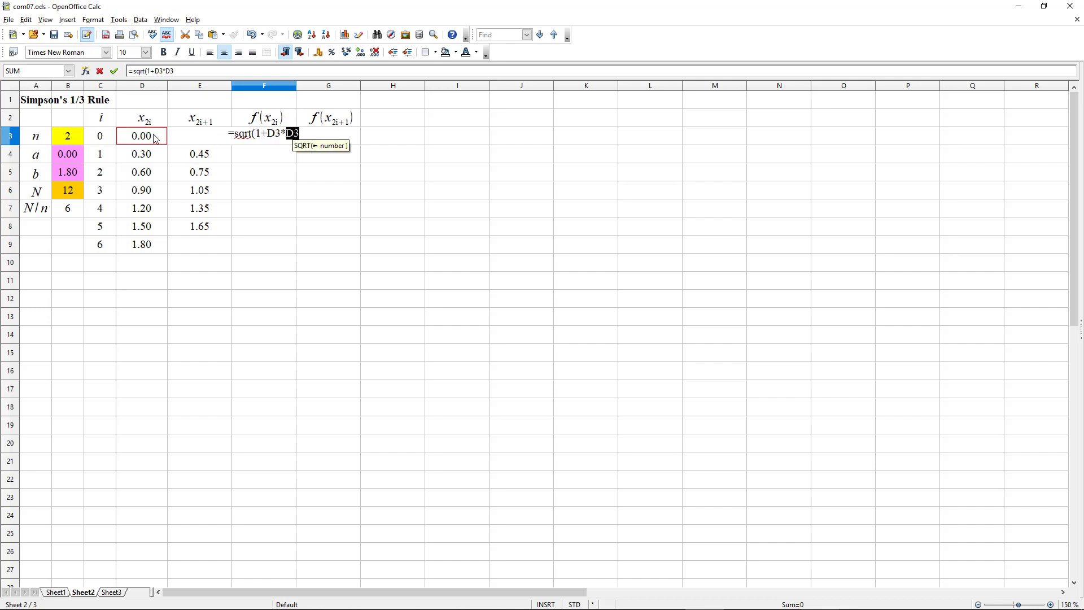
{"action": "type", "text": ")"}
{"action": "key", "text": "Return"}
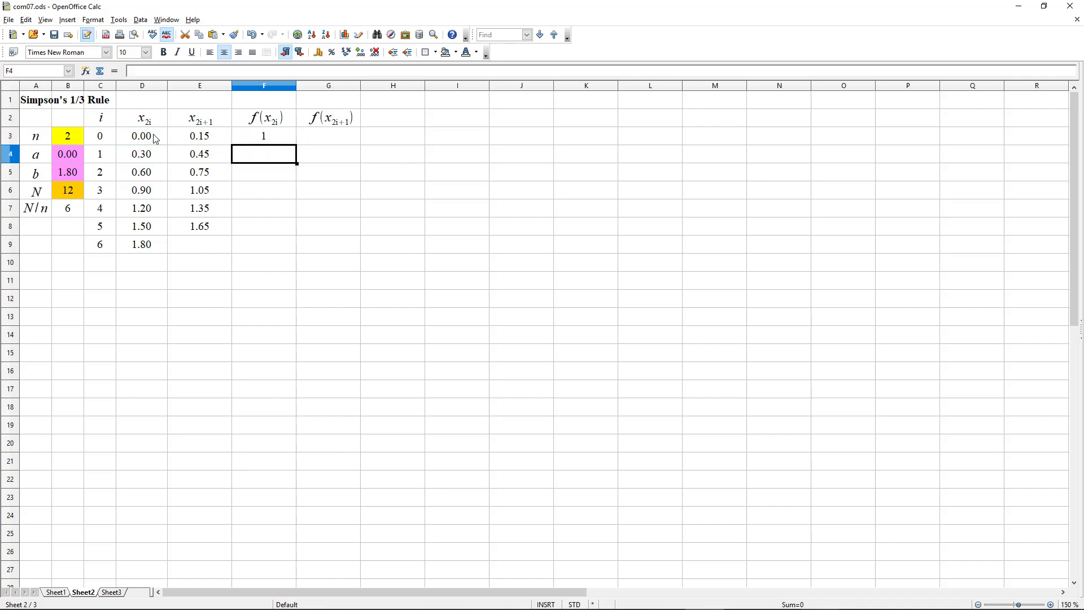
- Fill the F3 formula down to F9 (1 to 2.059126028) and select F3:G9 for formatting
{"action": "left_click", "coordinate": [262, 138]}
{"action": "left_click_drag", "start_coordinate": [297, 145], "coordinate": [292, 256]}
{"action": "left_click", "coordinate": [279, 134]}
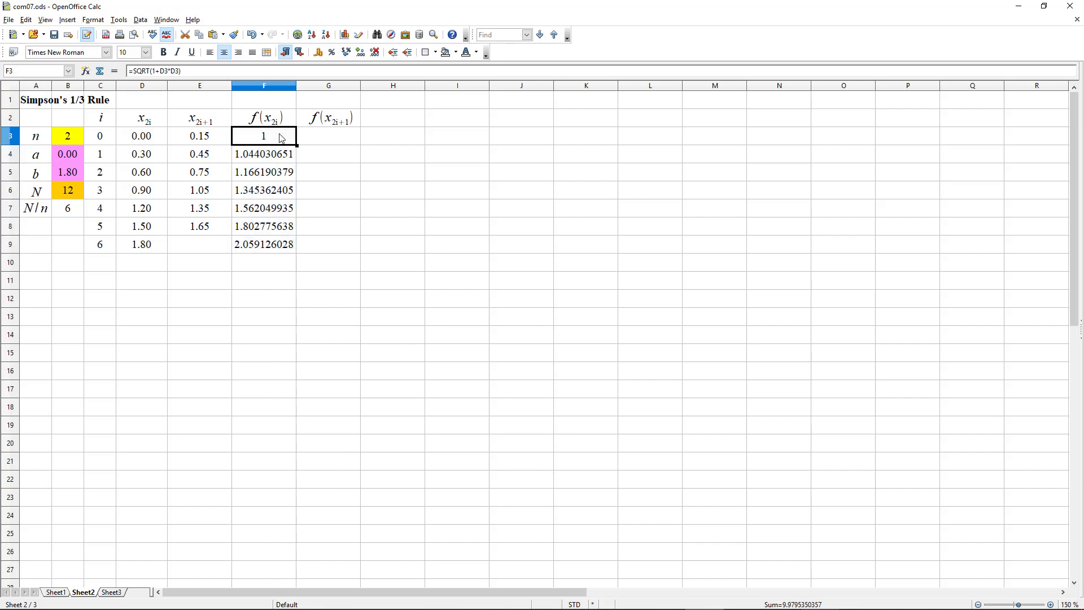
{"action": "left_click", "coordinate": [280, 243], "text": "shift"}
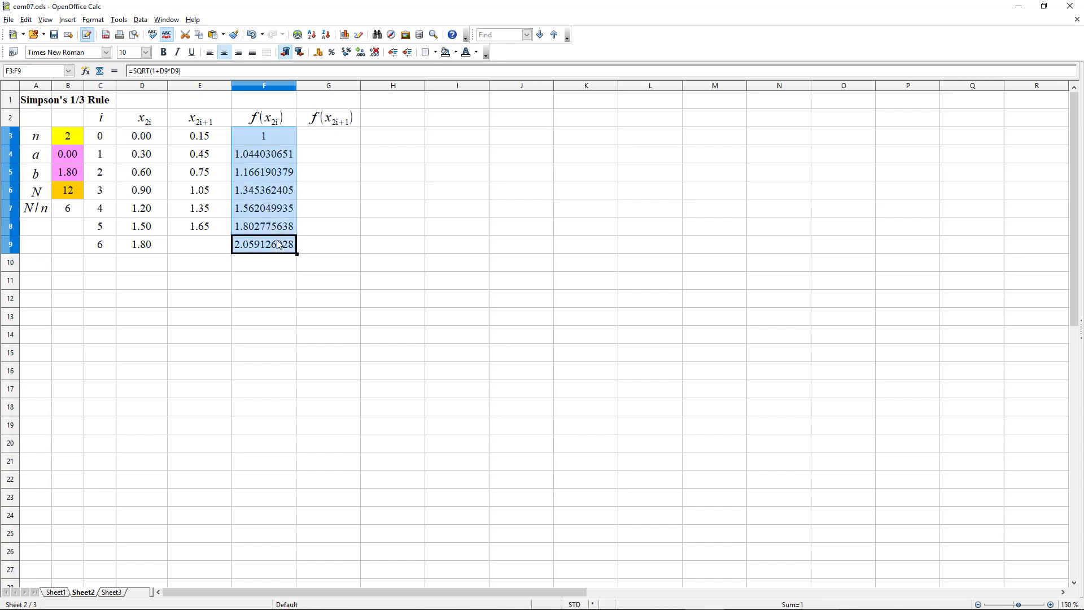
{"action": "right_click", "coordinate": [274, 142]}
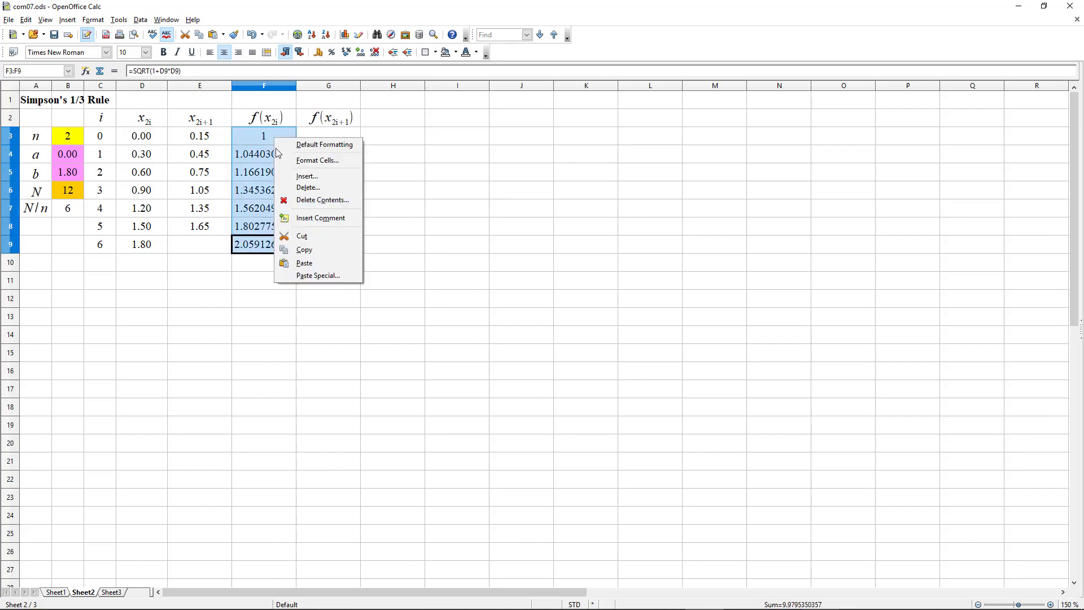
{"action": "left_click", "coordinate": [349, 136]}
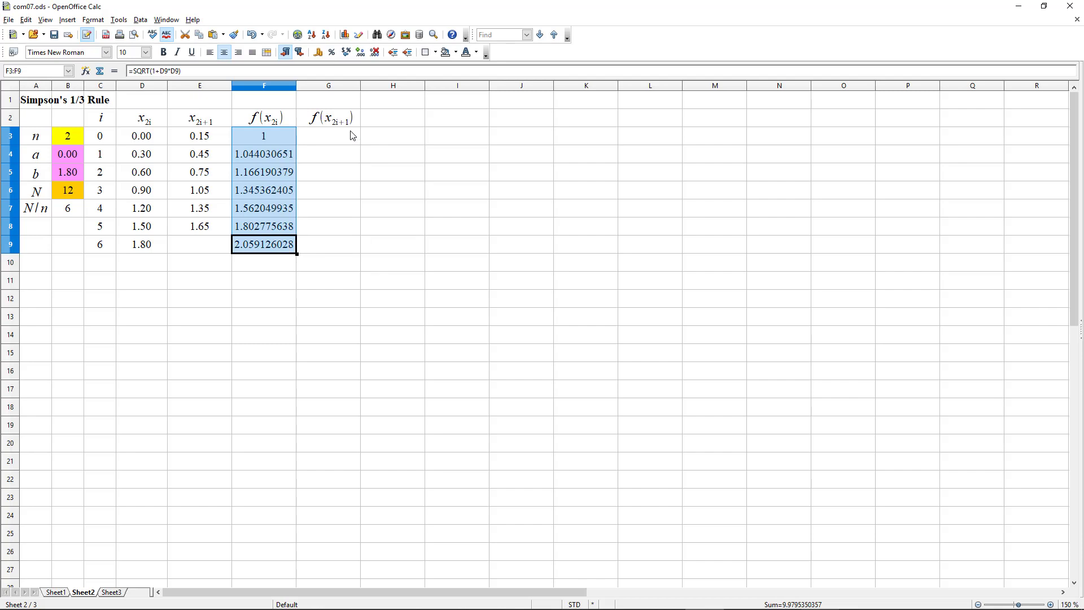
{"action": "left_click", "coordinate": [344, 244], "text": "shift"}
{"action": "right_click", "coordinate": [344, 244]}
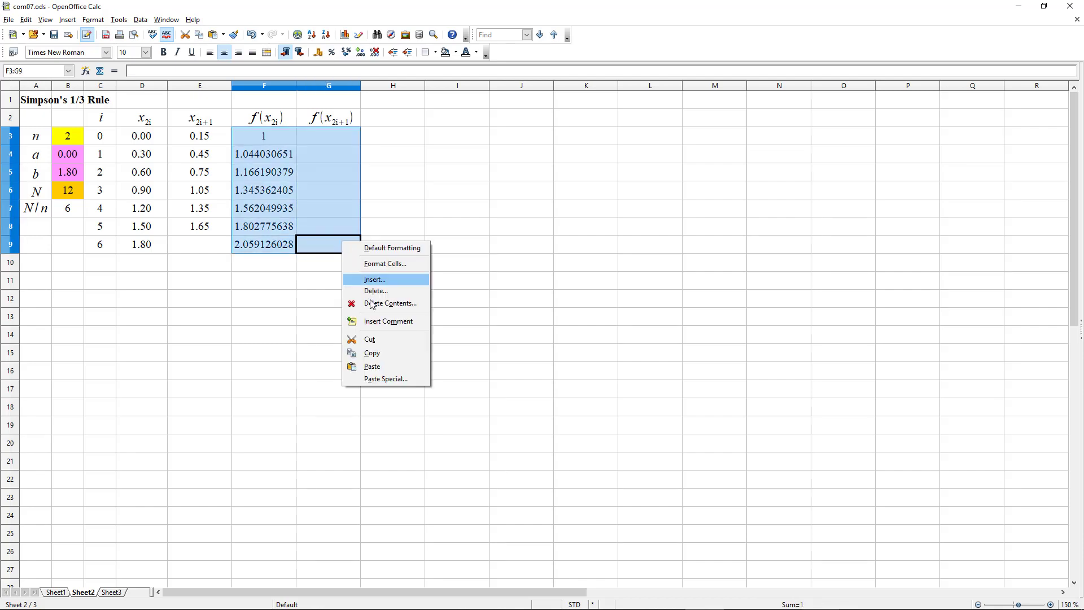
- Format the function value cells to show six decimal places
{"action": "left_click", "coordinate": [387, 264]}
{"action": "left_click", "coordinate": [503, 341]}
{"action": "left_click", "coordinate": [503, 342]}
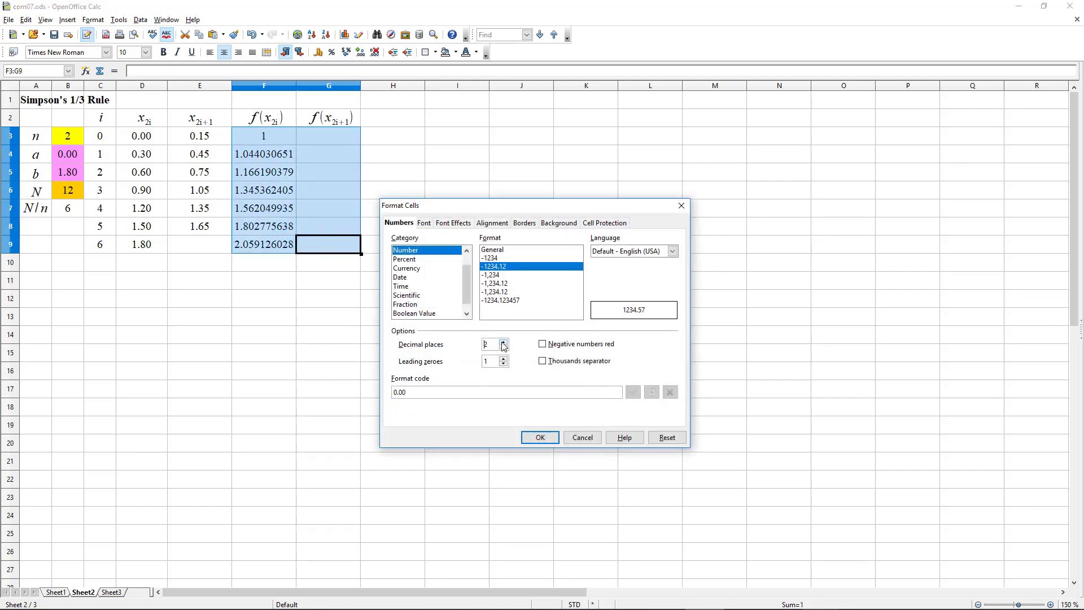
{"action": "left_click", "coordinate": [503, 342]}
{"action": "left_click", "coordinate": [503, 342]}
{"action": "left_click", "coordinate": [503, 342]}
{"action": "left_click", "coordinate": [504, 342]}
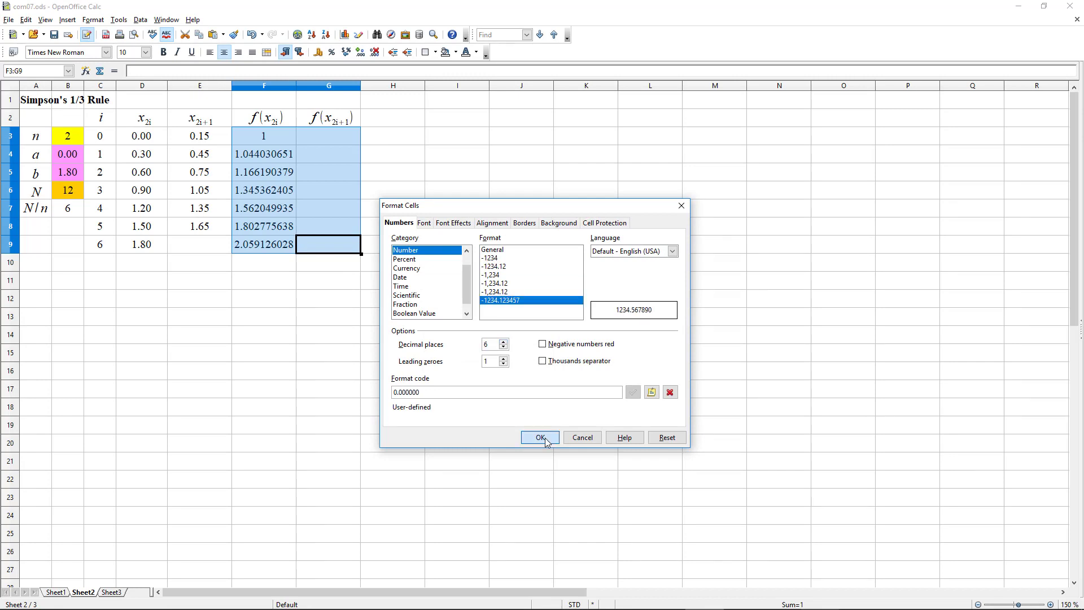
{"action": "left_click", "coordinate": [539, 437]}
- Copy the F3:F8 function formulas into G3:G8, giving 1.011187 through 1.929378
{"action": "left_click", "coordinate": [269, 137]}
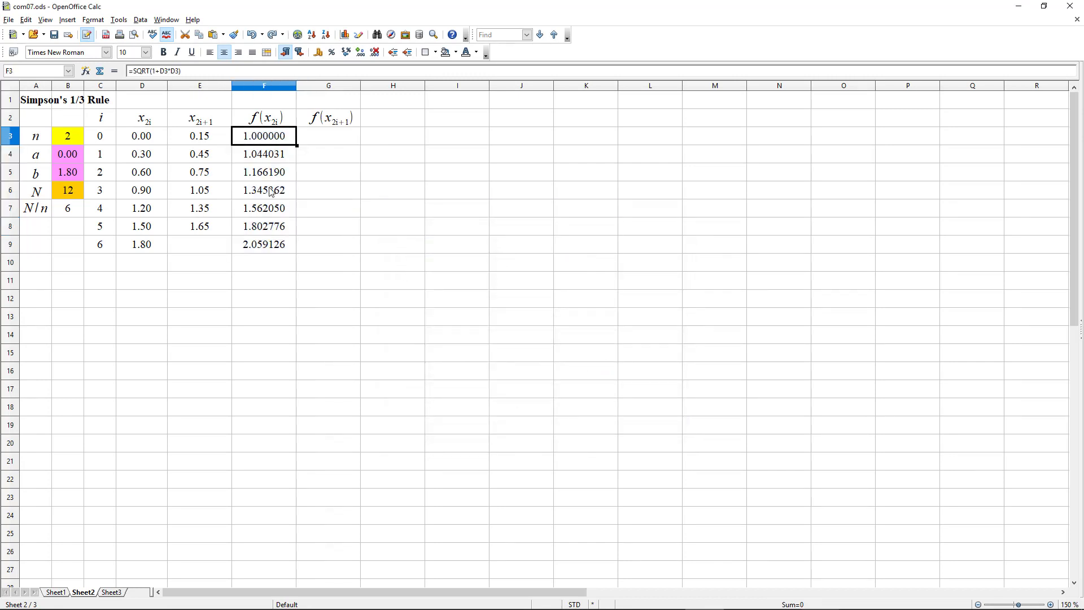
{"action": "left_click", "coordinate": [265, 227], "text": "shift"}
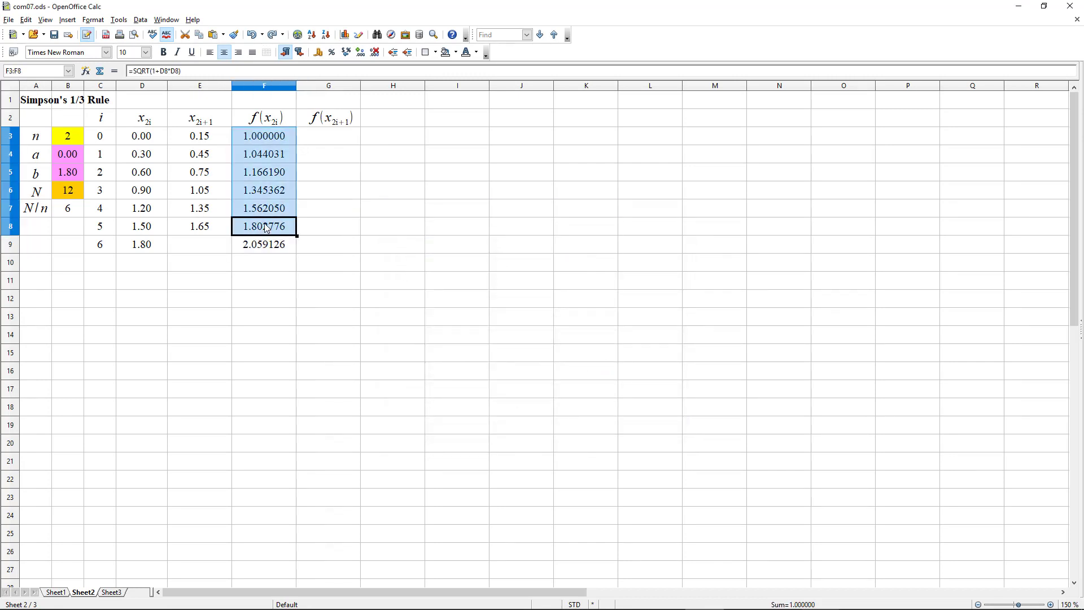
{"action": "left_click", "coordinate": [331, 139]}
{"action": "type", "text": "1.011187 1.096586 1.250000 1.450000 1.680030 1.929378"}
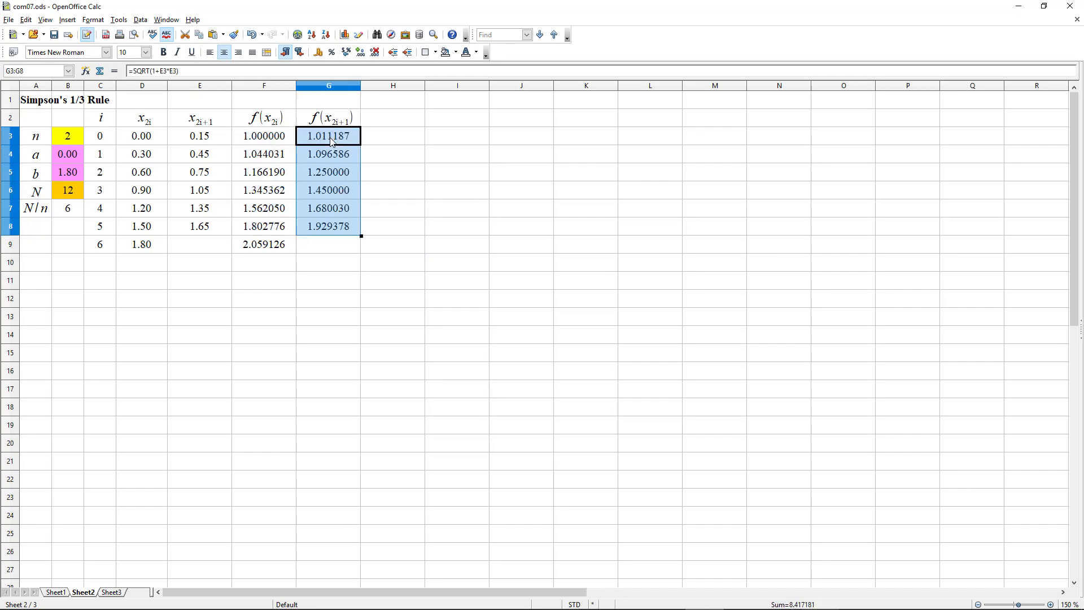
{"action": "key", "text": "Down"}
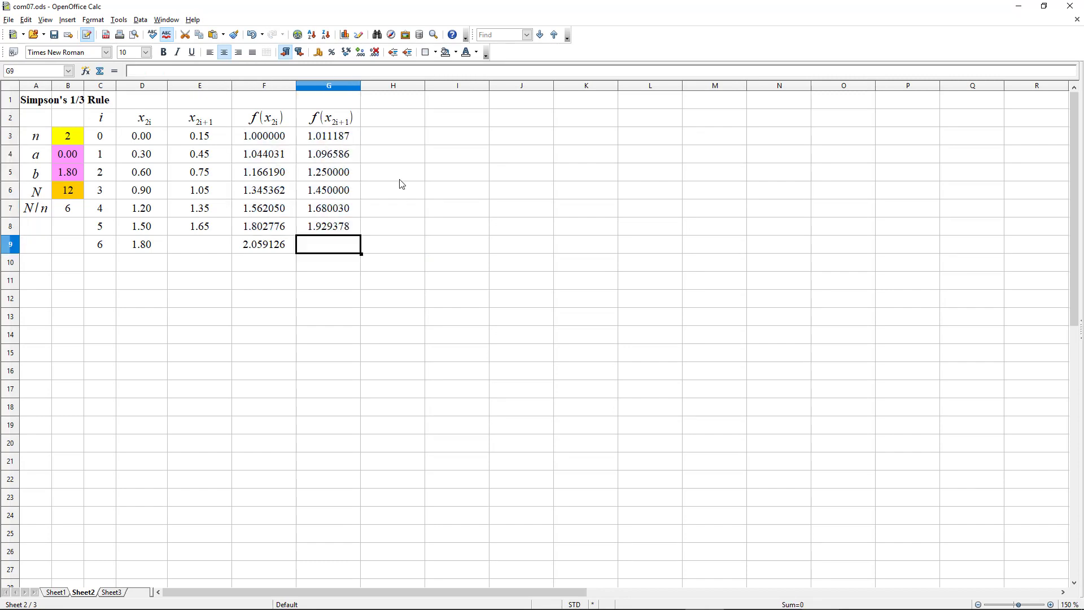
- Insert a Math formula object at H2 reading ∫ f(x)·dx, with a small gap before dx
{"action": "left_click", "coordinate": [401, 123]}
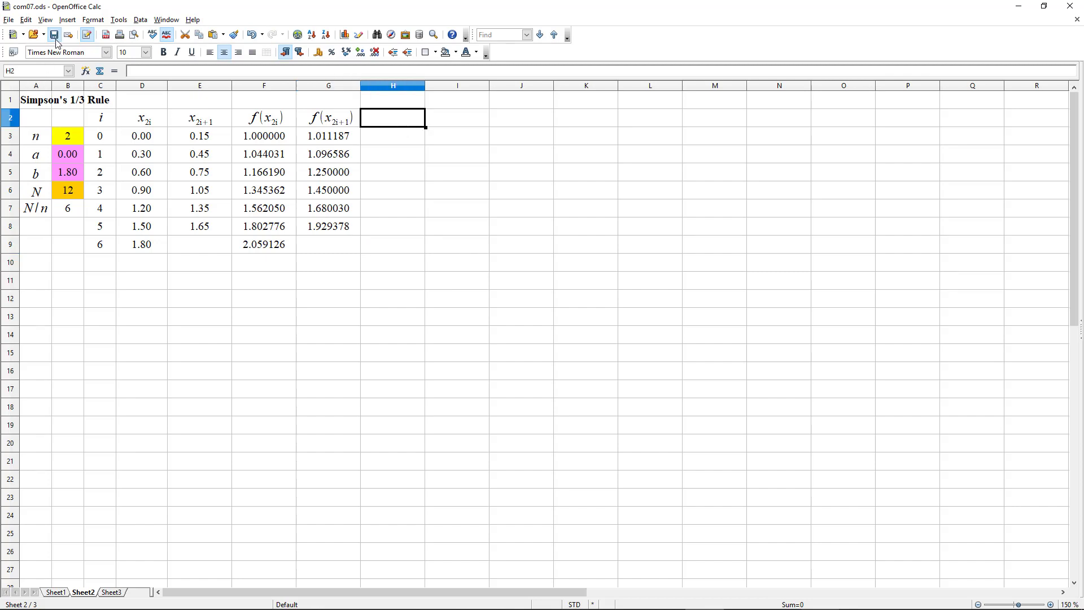
{"action": "left_click", "coordinate": [67, 19]}
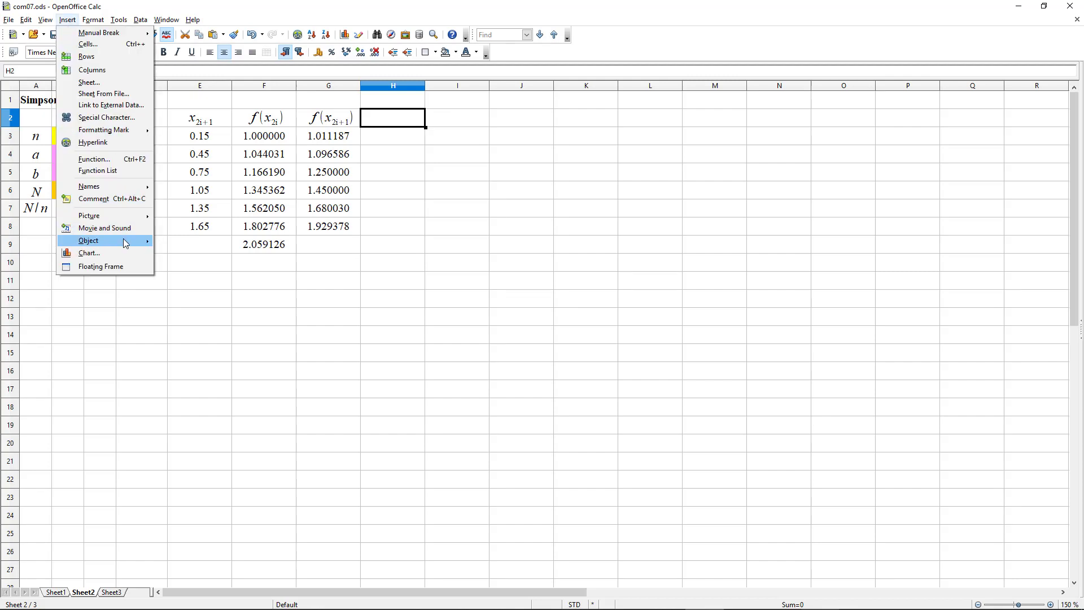
{"action": "mouse_move", "coordinate": [102, 240]}
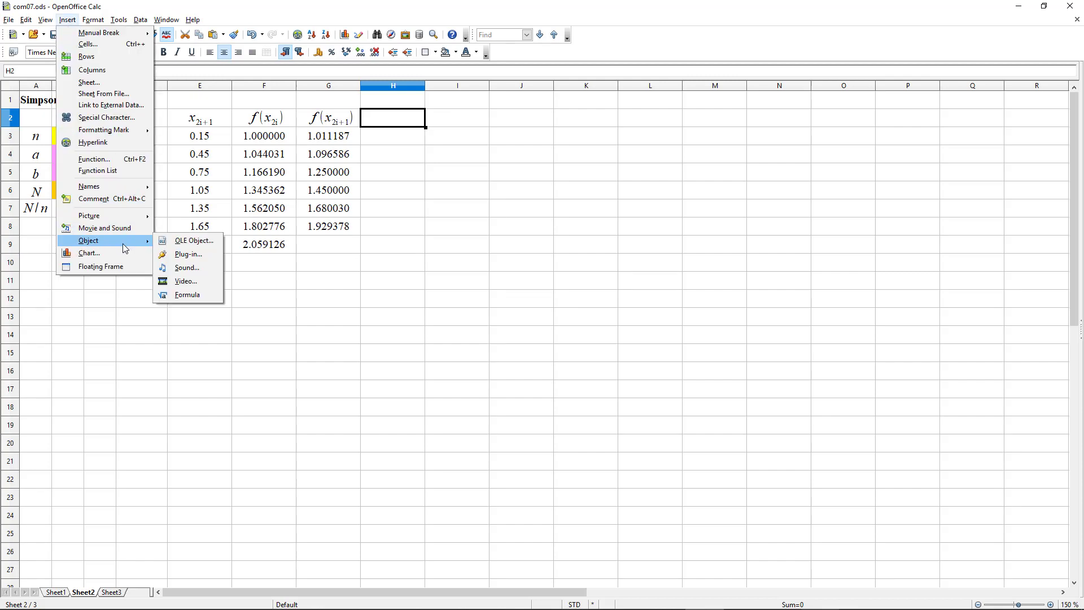
{"action": "left_click", "coordinate": [186, 294]}
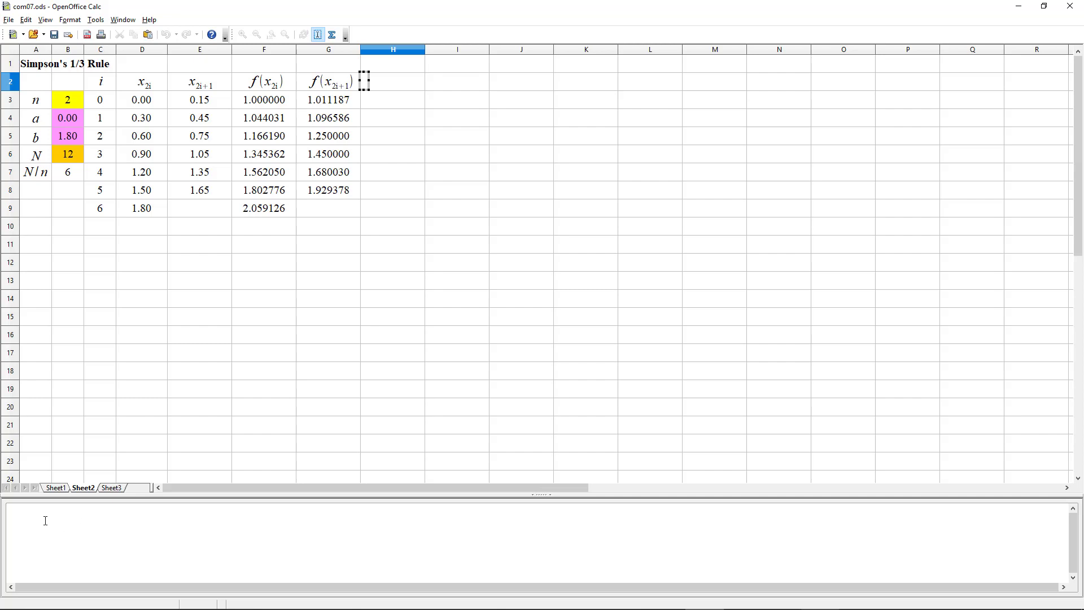
{"action": "right_click", "coordinate": [46, 520]}
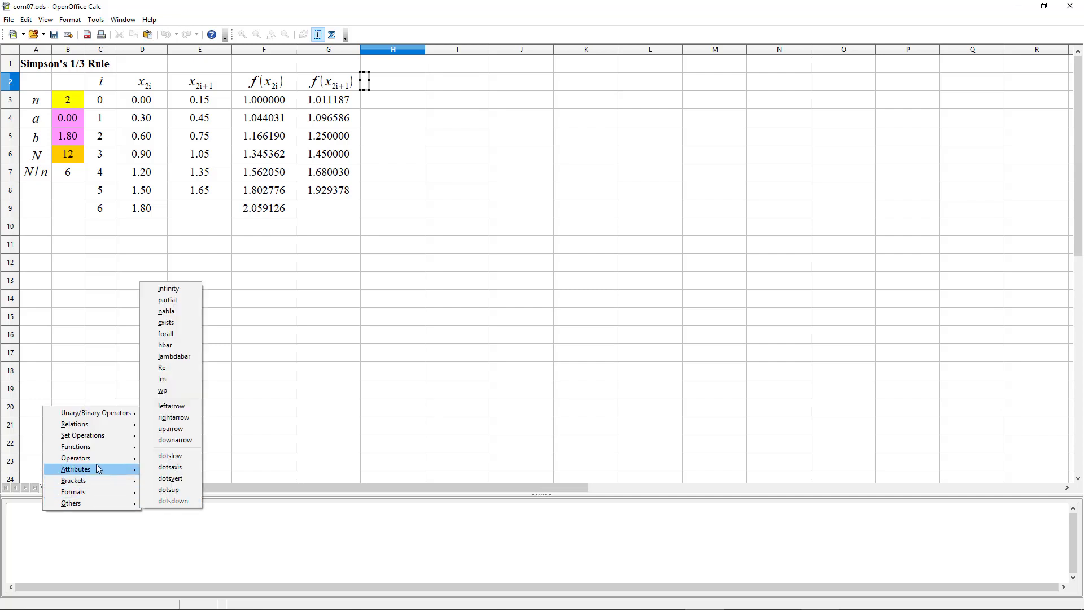
{"action": "mouse_move", "coordinate": [75, 457]}
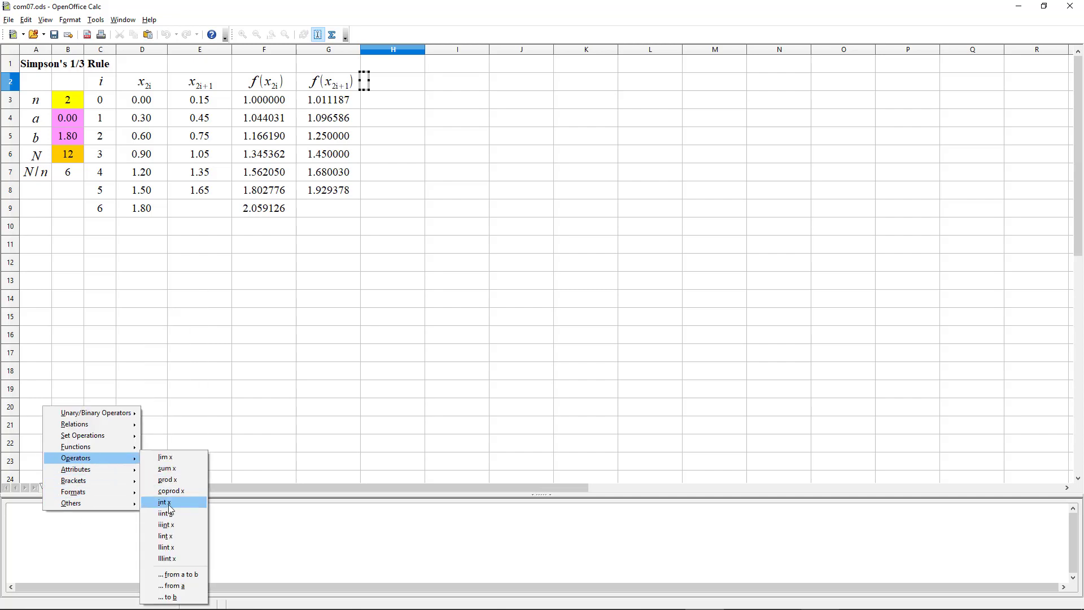
{"action": "left_click", "coordinate": [169, 503]}
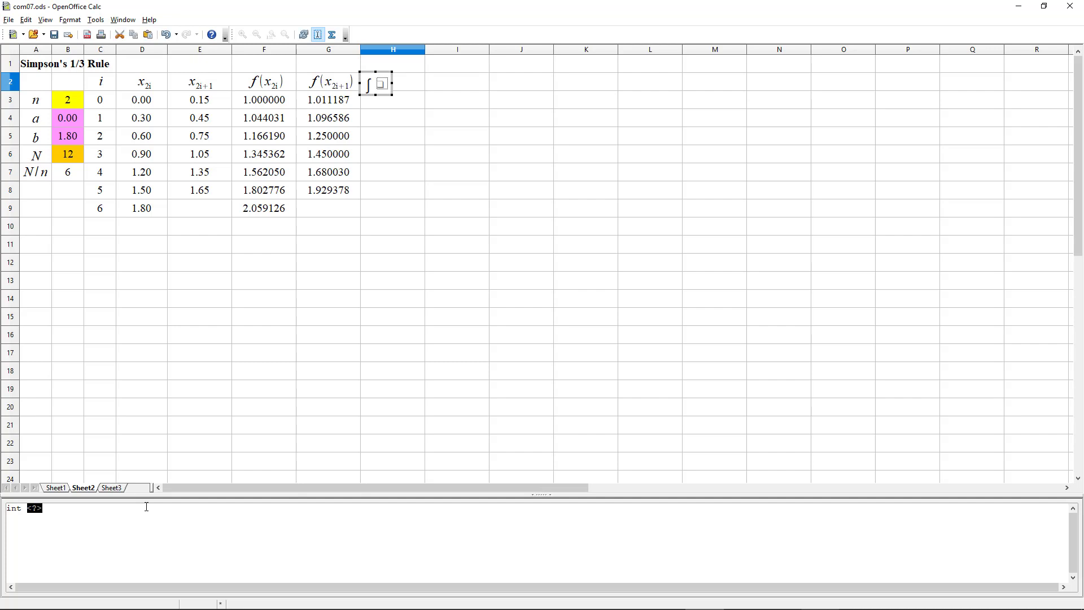
{"action": "type", "text": "f(x"}
{"action": "type", "text": ") cdot "}
{"action": "type", "text": "dx"}
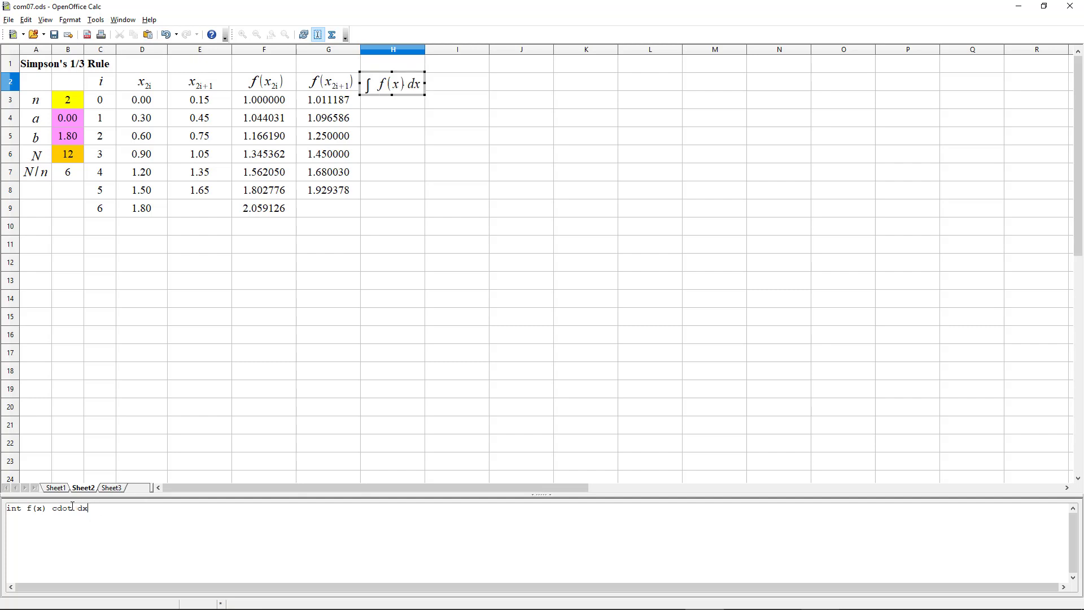
{"action": "right_click", "coordinate": [50, 508]}
{"action": "mouse_move", "coordinate": [80, 490]}
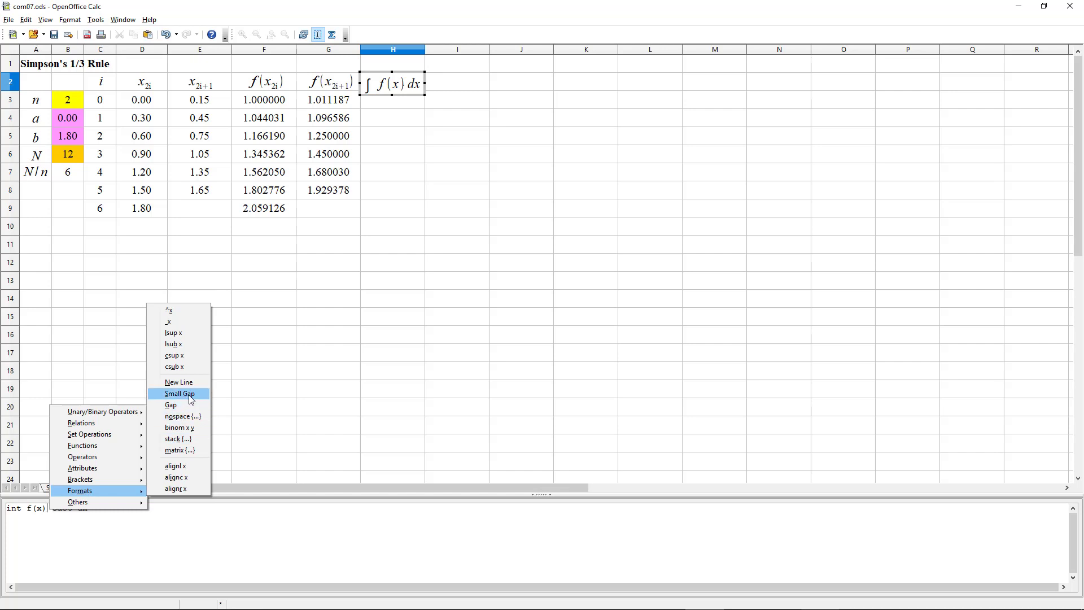
{"action": "left_click", "coordinate": [188, 395]}
{"action": "left_click", "coordinate": [461, 138]}
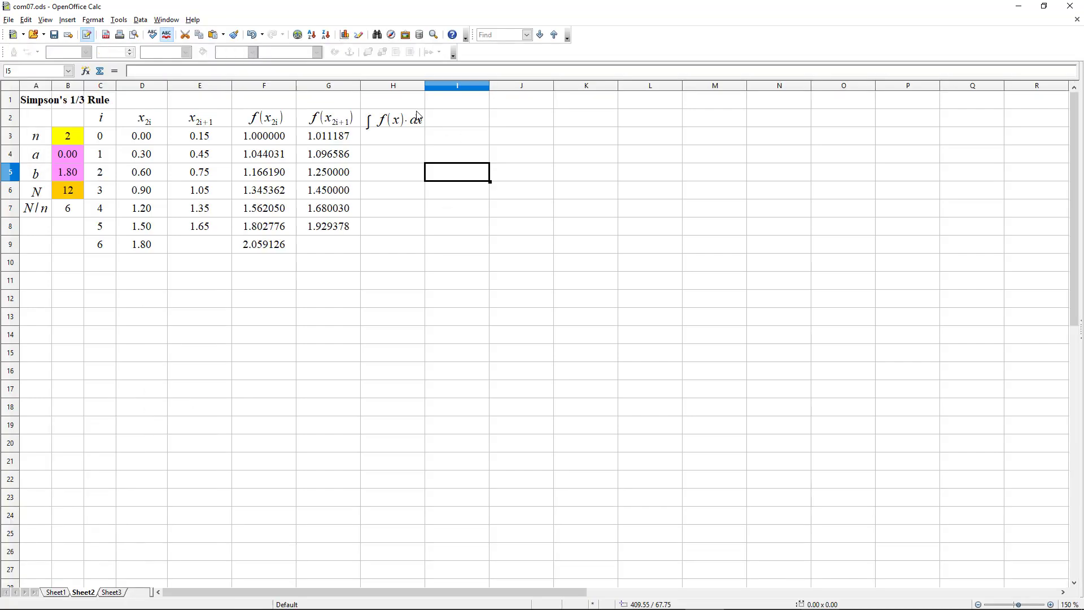
- Move the ∫ f(x)·dx formula into place as the column H heading above H3
{"action": "left_click", "coordinate": [405, 123]}
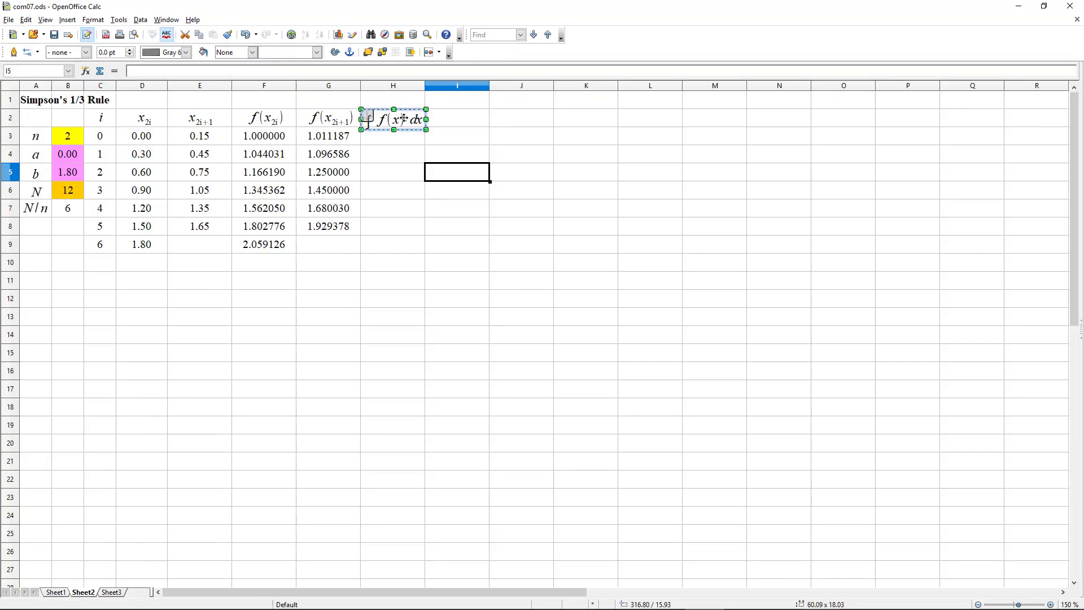
{"action": "left_click_drag", "start_coordinate": [404, 119], "coordinate": [402, 118]}
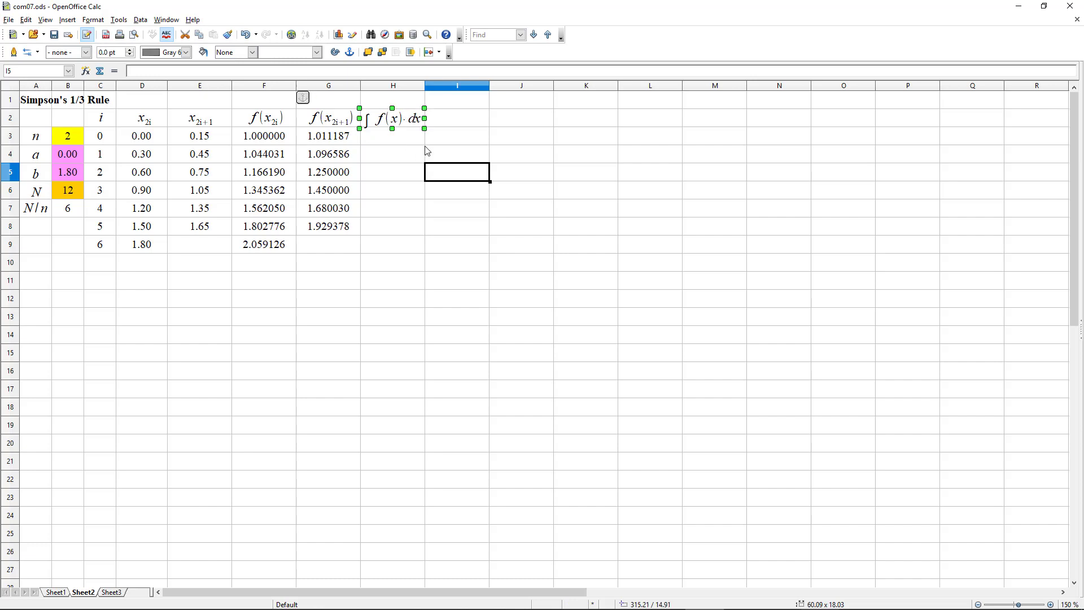
{"action": "left_click", "coordinate": [453, 138]}
{"action": "left_click", "coordinate": [394, 139]}
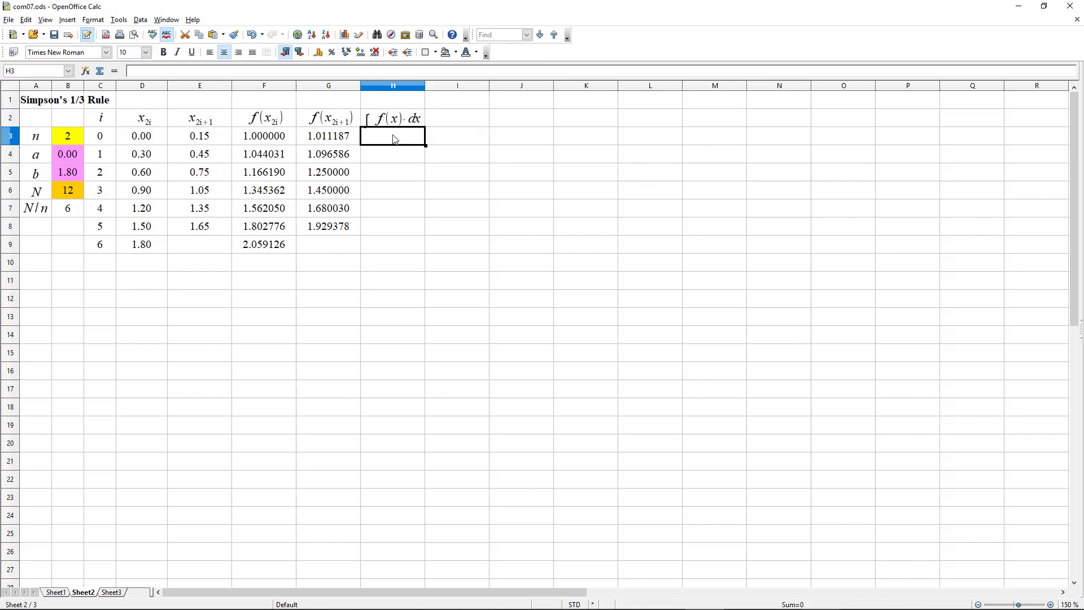
- Enter =1/3*(B5-B4)/B6*(F3+4*G3+F4) in H3 for the first panel integral
{"action": "type", "text": "="}
{"action": "type", "text": "1/3*"}
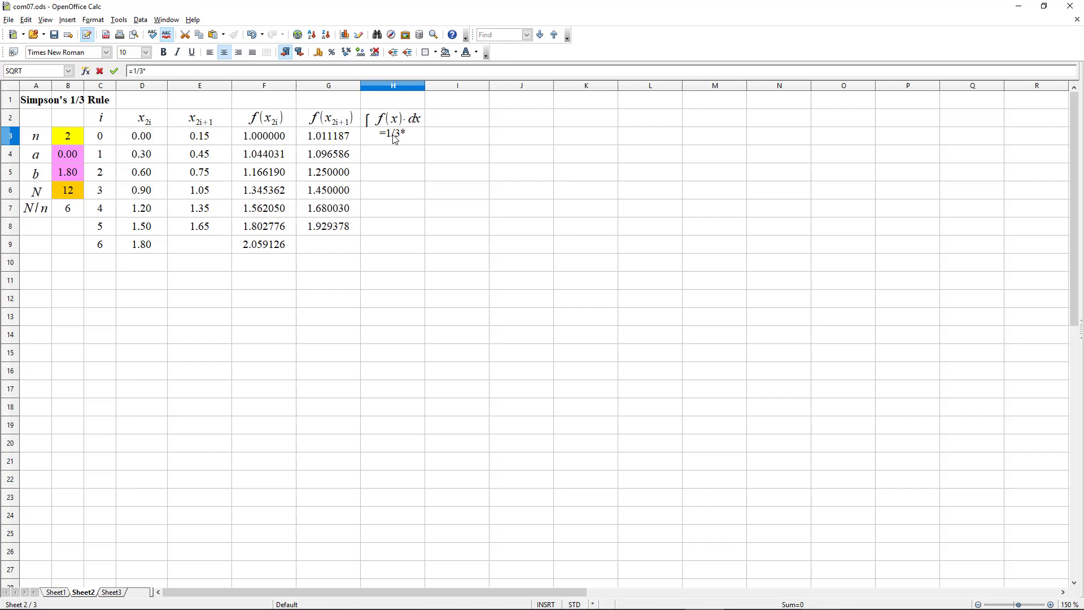
{"action": "type", "text": "("}
{"action": "left_click", "coordinate": [70, 173]}
{"action": "type", "text": "-"}
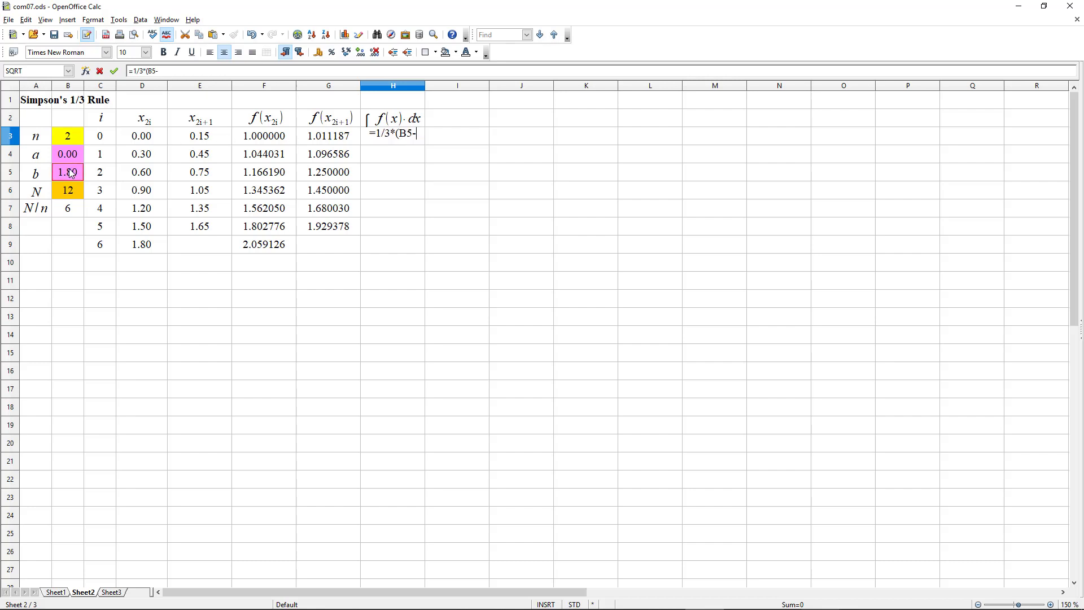
{"action": "left_click", "coordinate": [73, 156]}
{"action": "type", "text": ")"}
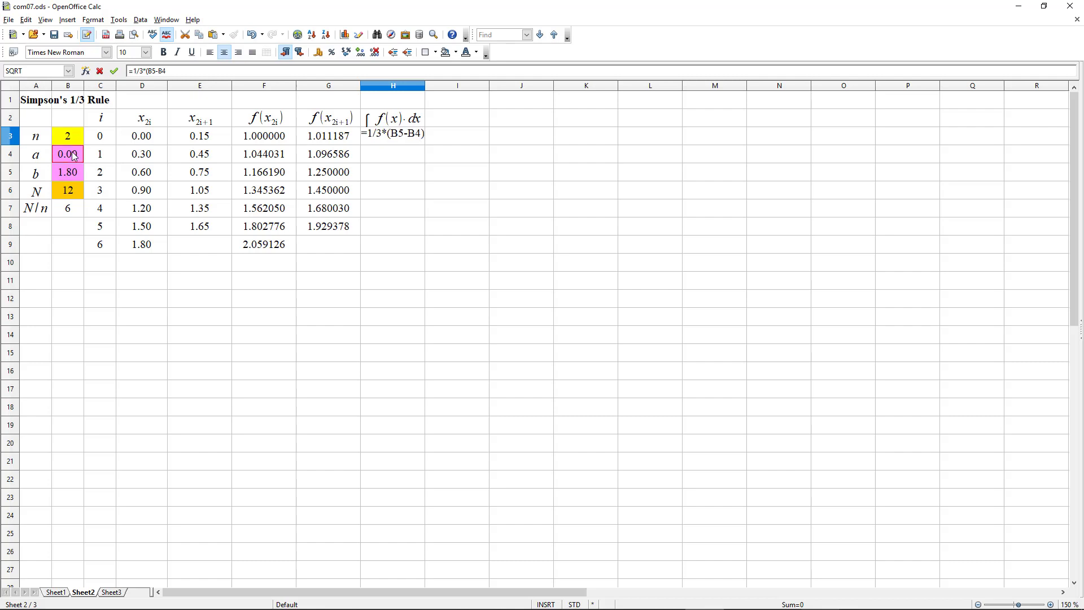
{"action": "type", "text": "/"}
{"action": "left_click", "coordinate": [67, 193]}
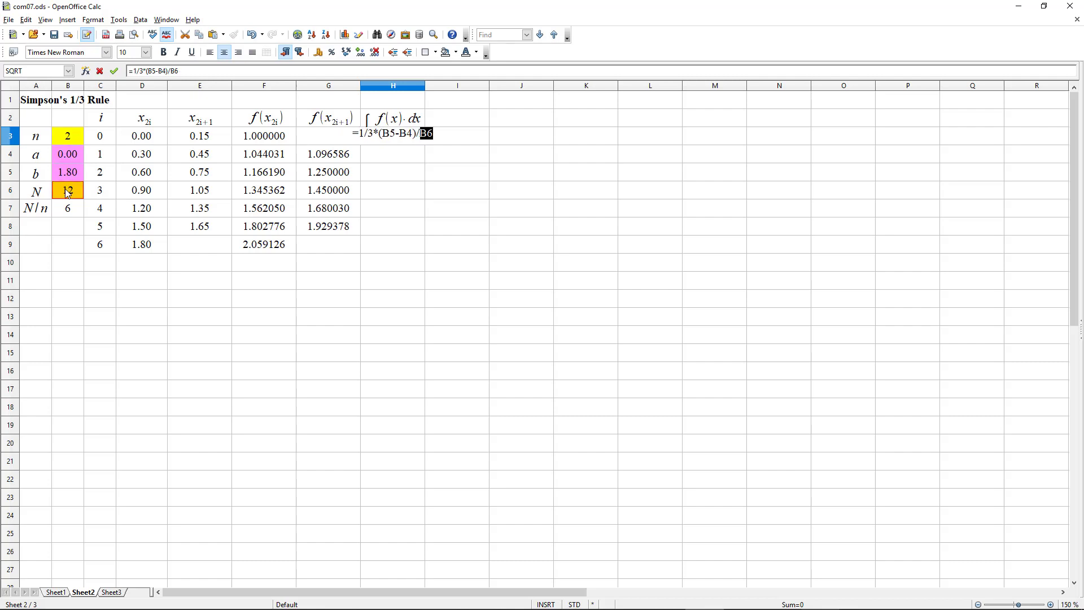
{"action": "type", "text": "*"}
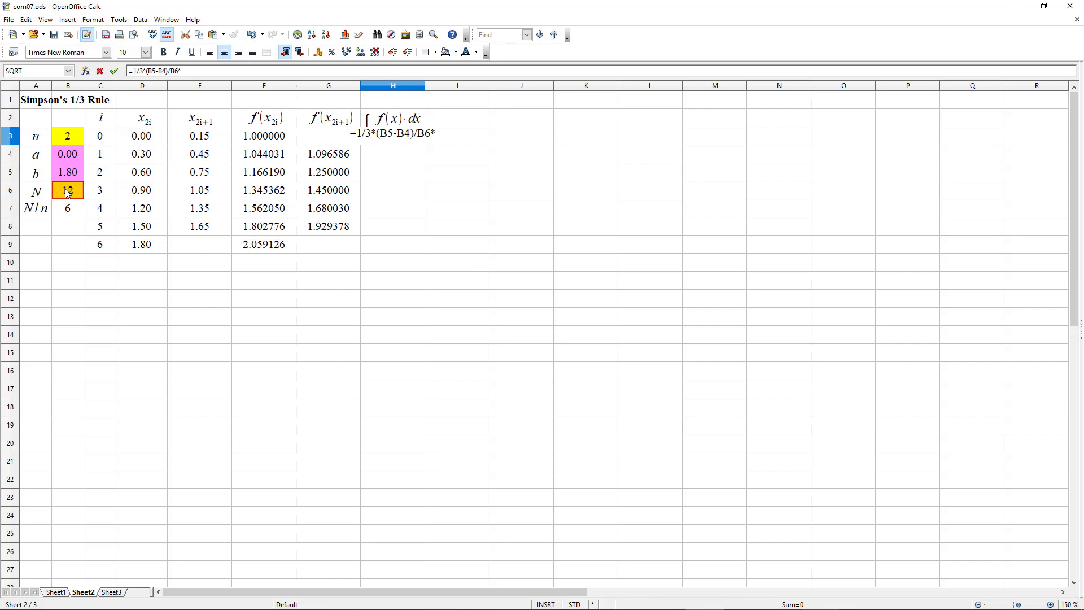
{"action": "type", "text": "("}
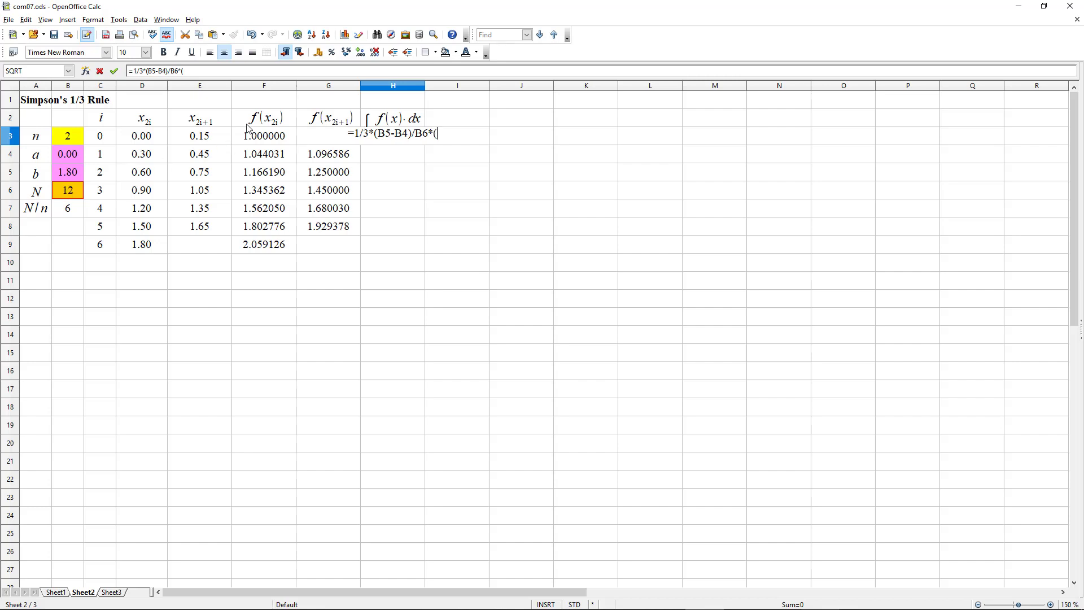
{"action": "left_click", "coordinate": [259, 139]}
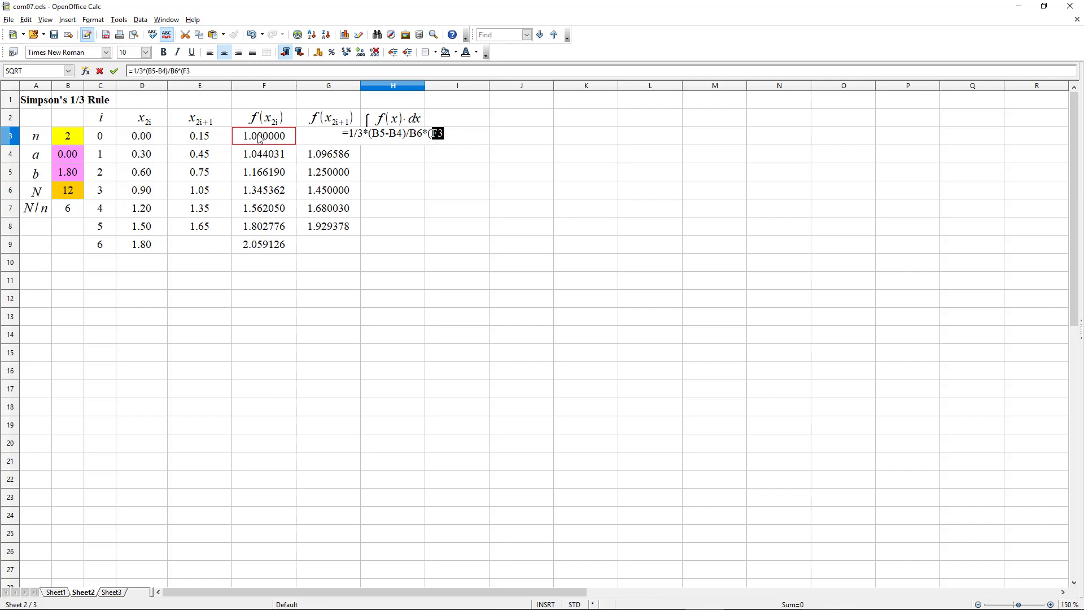
{"action": "type", "text": "+"}
{"action": "type", "text": "4*"}
{"action": "type", "text": "g"}
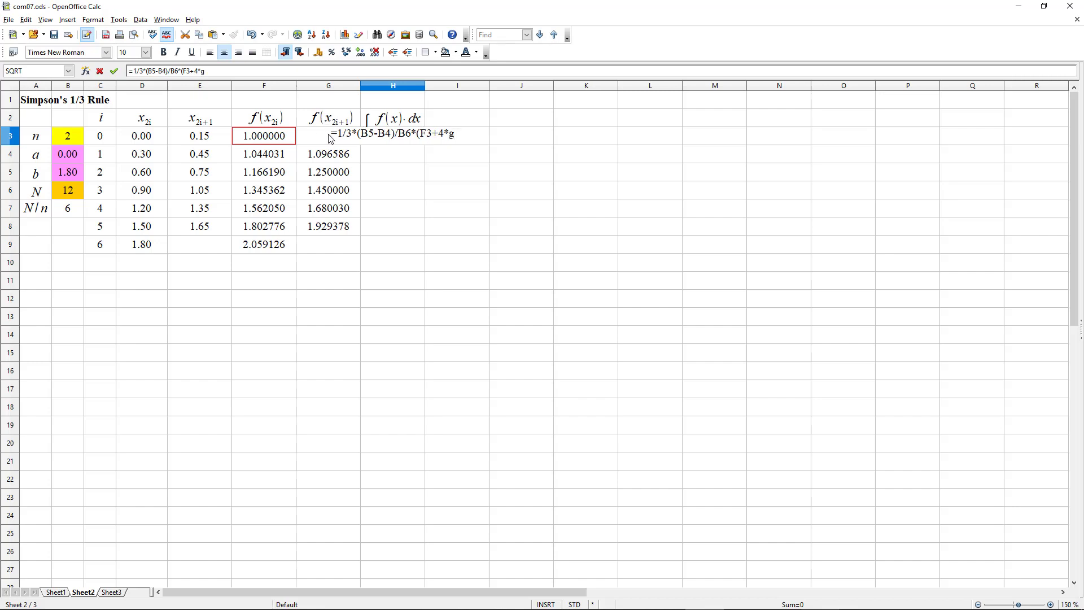
{"action": "type", "text": "3+"}
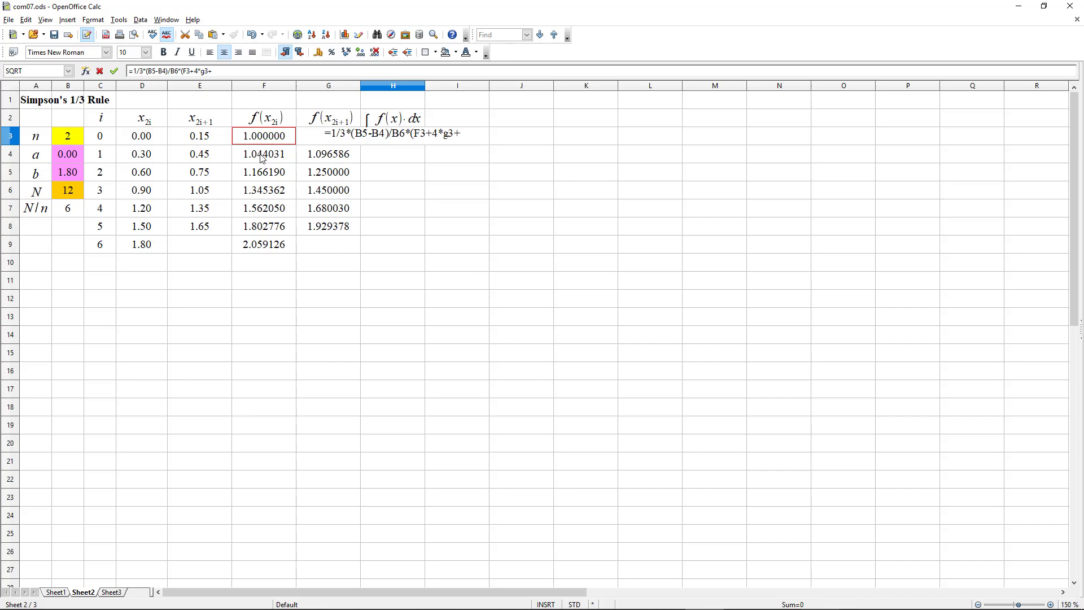
{"action": "type", "text": "f4)"}
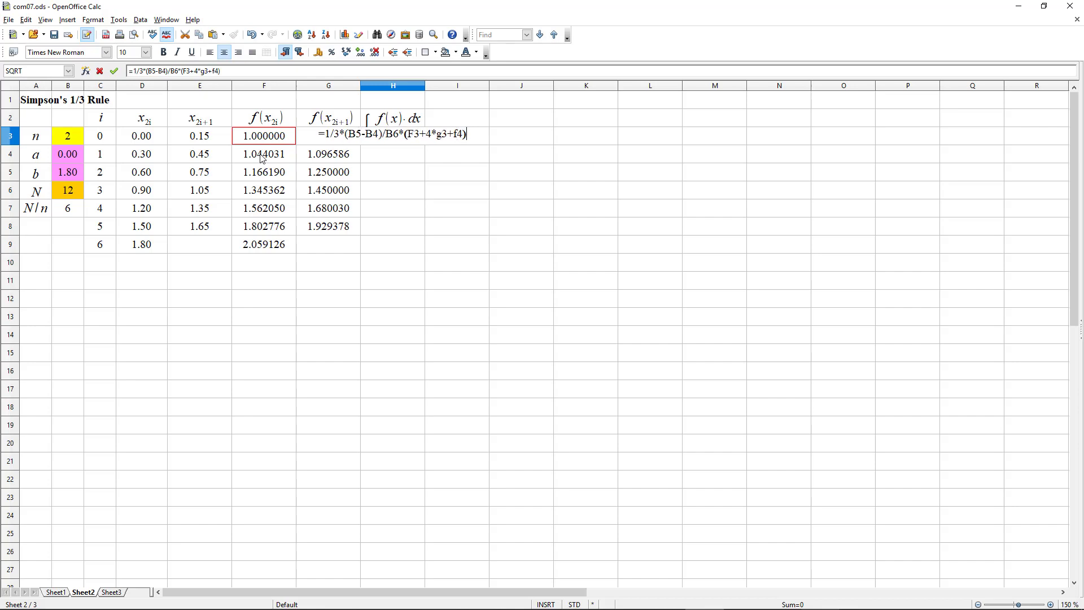
{"action": "key", "text": "Return"}
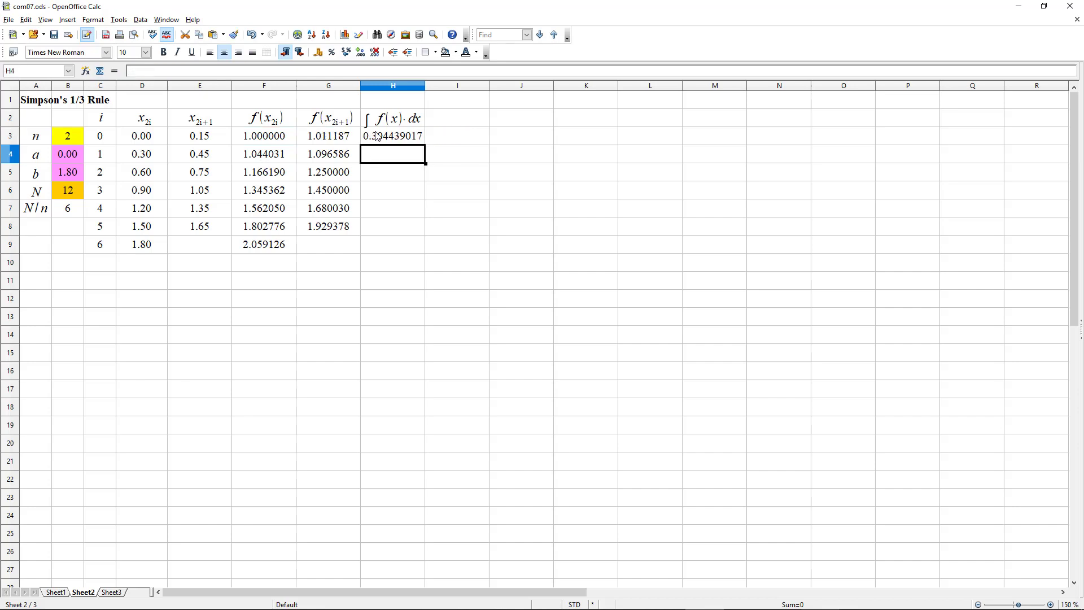
- Make B5, B4 and B6 absolute in the H3 formula and fill it down to H8
{"action": "left_click", "coordinate": [375, 135]}
{"action": "left_click", "coordinate": [150, 71]}
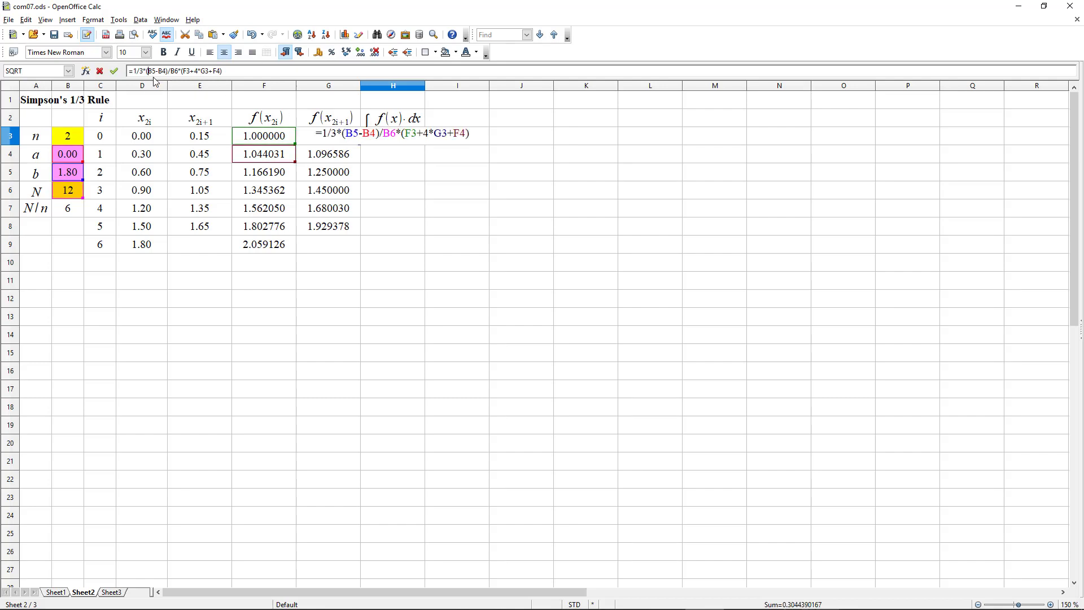
{"action": "type", "text": "$"}
{"action": "key", "text": "Right"}
{"action": "type", "text": "$B"}
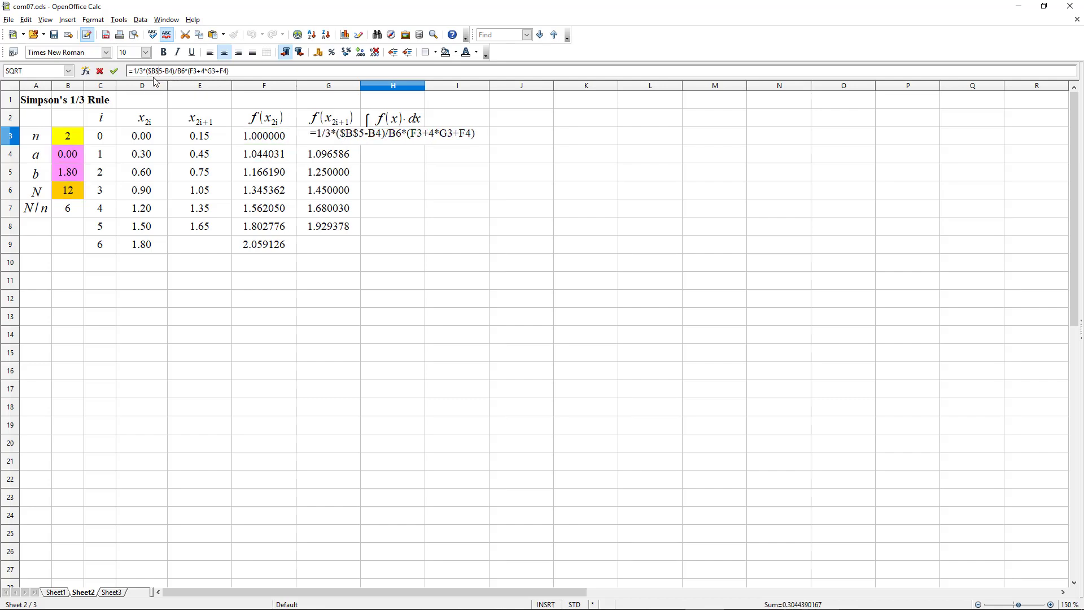
{"action": "type", "text": "$"}
{"action": "key", "text": "Right"}
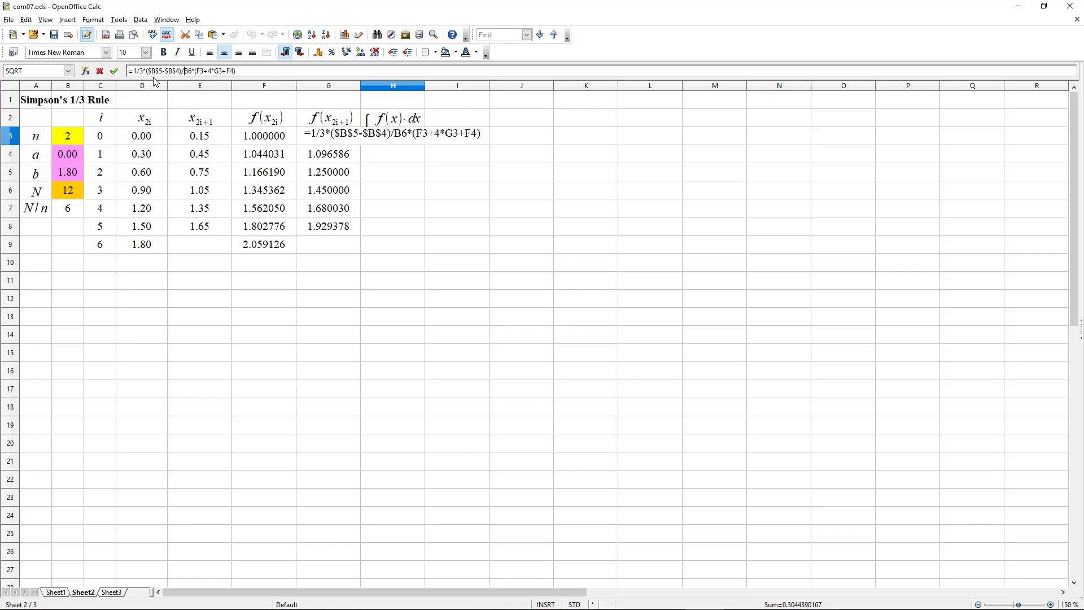
{"action": "type", "text": "$B$"}
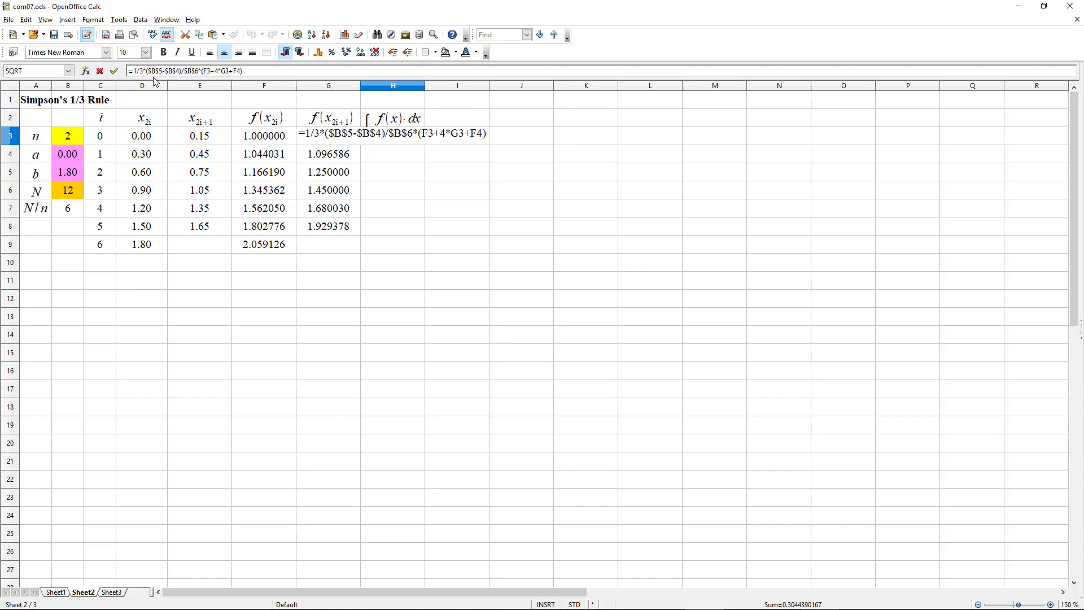
{"action": "key", "text": "Return"}
{"action": "left_click", "coordinate": [402, 138]}
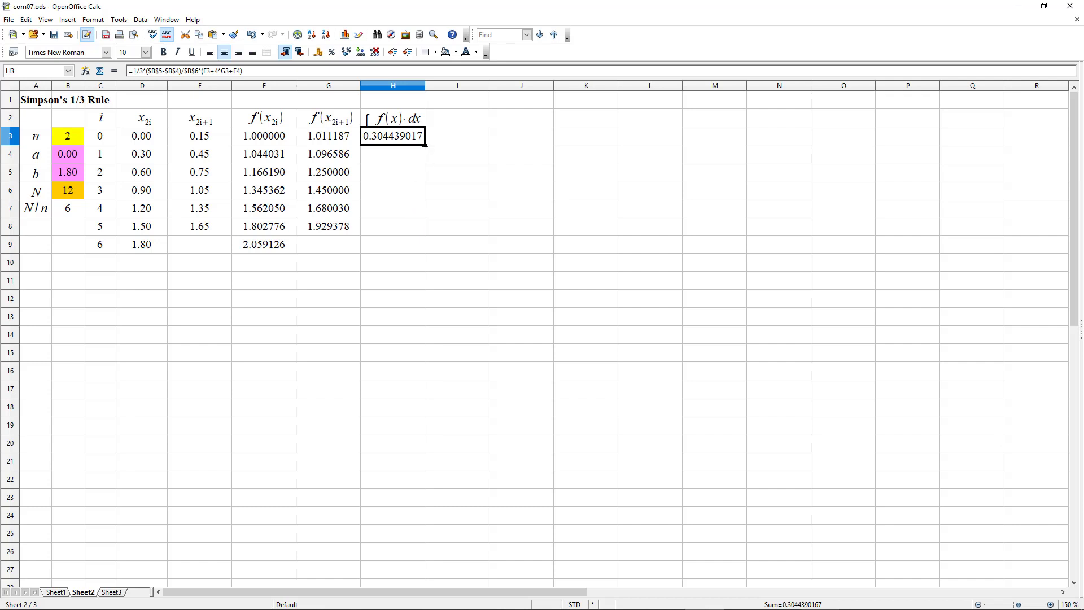
{"action": "double_click", "coordinate": [425, 146]}
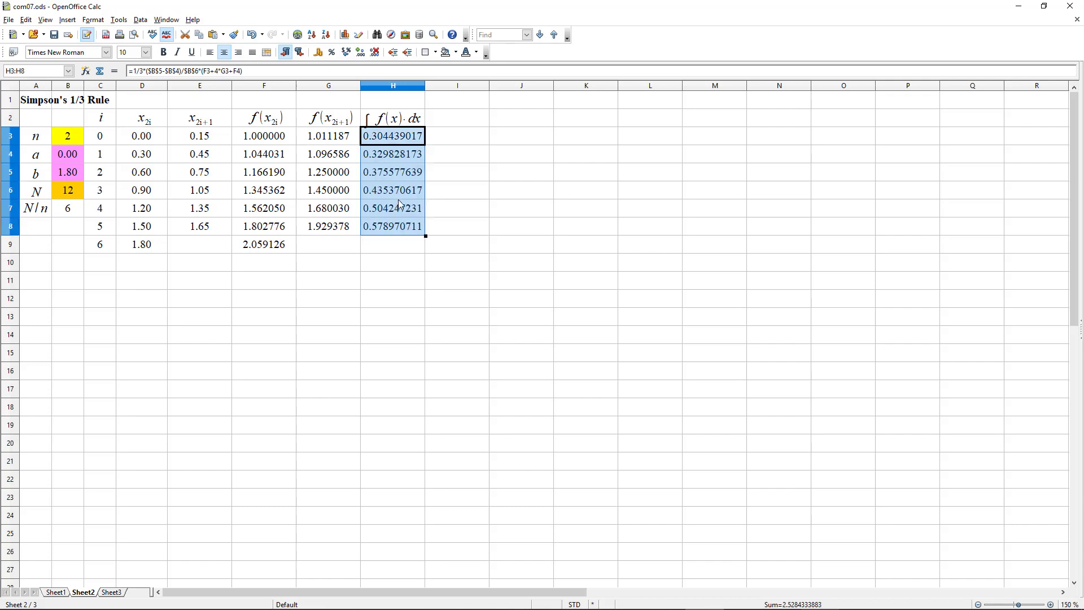
- Format H3:H9 with six decimal places, showing 0.304439 to 0.578971, and begin =sum( in H9
{"action": "left_click", "coordinate": [392, 244], "text": "shift"}
{"action": "right_click", "coordinate": [392, 244]}
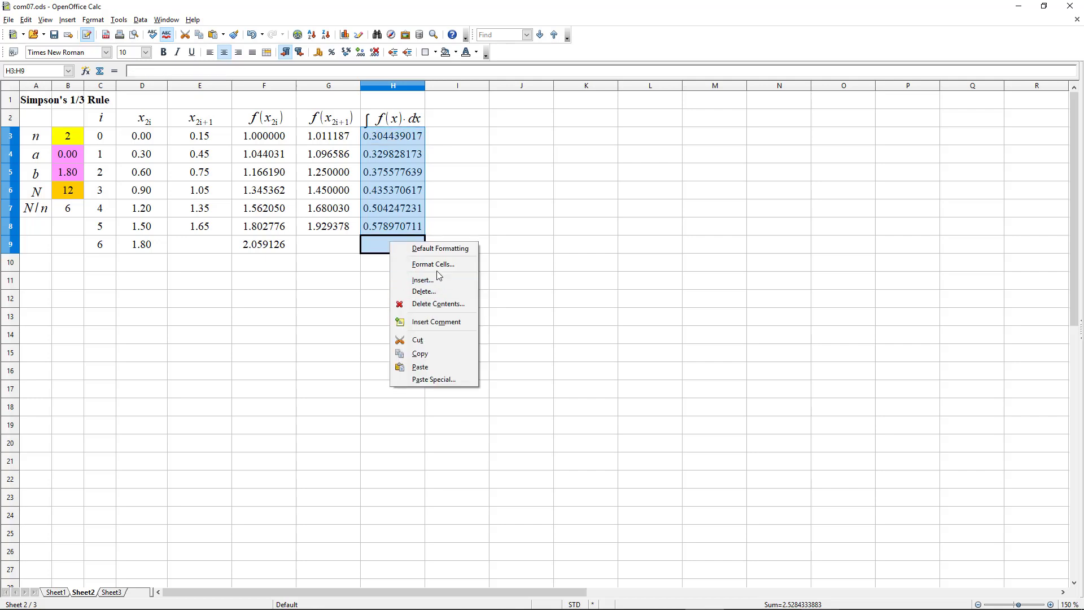
{"action": "left_click", "coordinate": [437, 265]}
{"action": "left_click", "coordinate": [504, 341]}
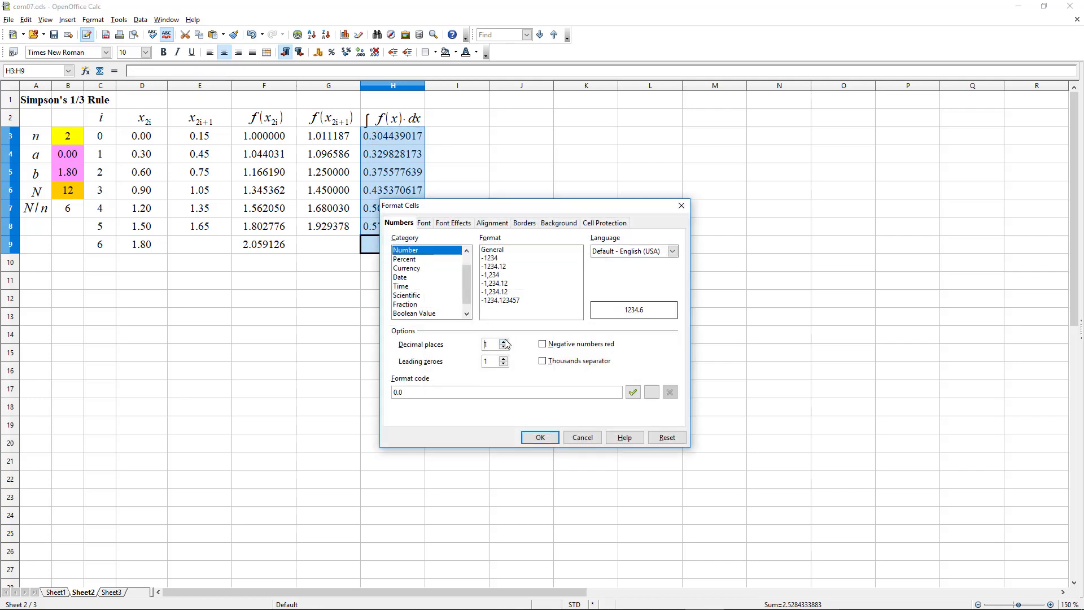
{"action": "left_click", "coordinate": [503, 342]}
{"action": "left_click", "coordinate": [504, 342]}
{"action": "left_click", "coordinate": [503, 341]}
{"action": "left_click", "coordinate": [504, 341]}
{"action": "left_click", "coordinate": [503, 341]}
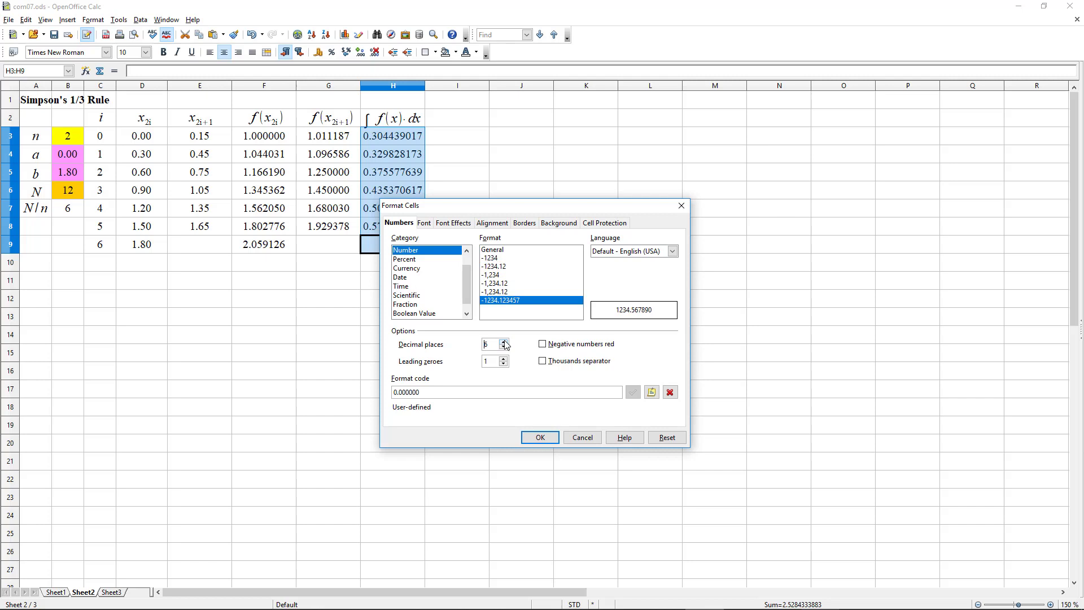
{"action": "left_click", "coordinate": [533, 435]}
{"action": "left_click", "coordinate": [397, 249]}
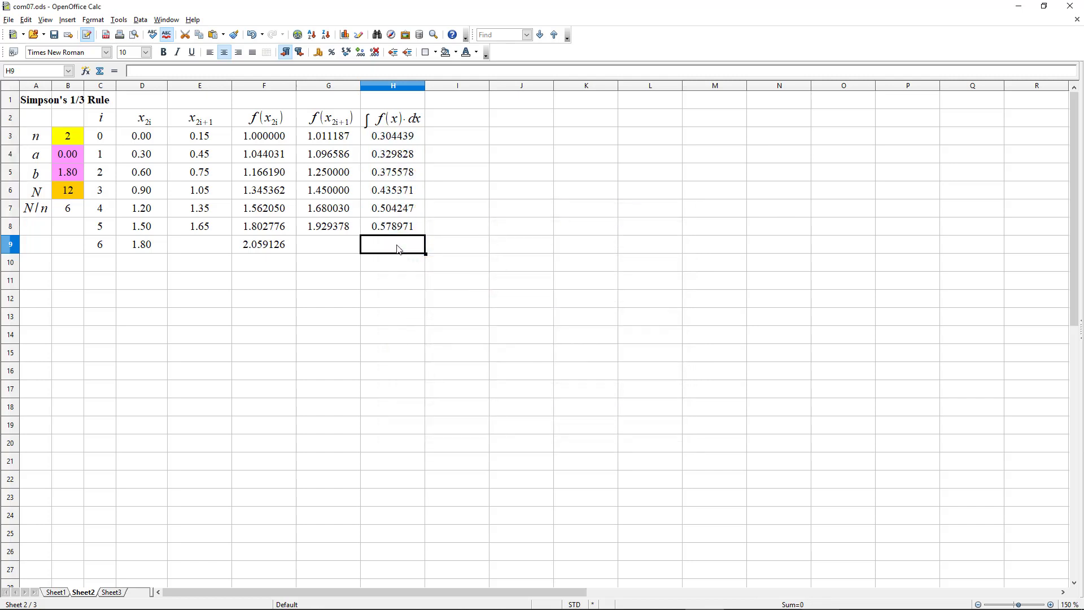
{"action": "type", "text": "=sum("}
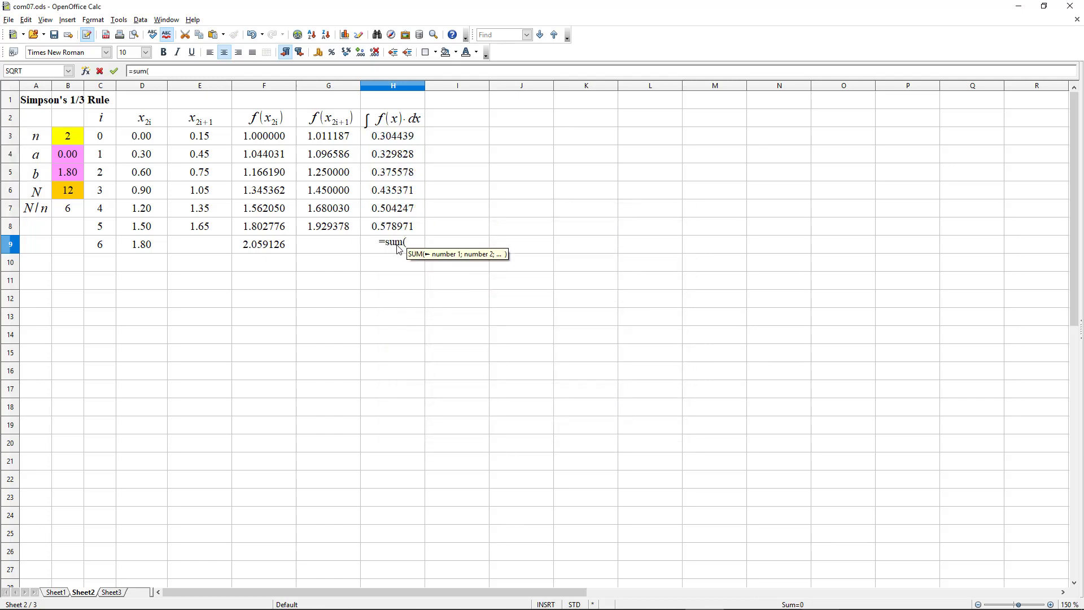
- Complete =sum(H3:H8) in H9, totalling the panel integrals as 2.528433
{"action": "left_click", "coordinate": [390, 140]}
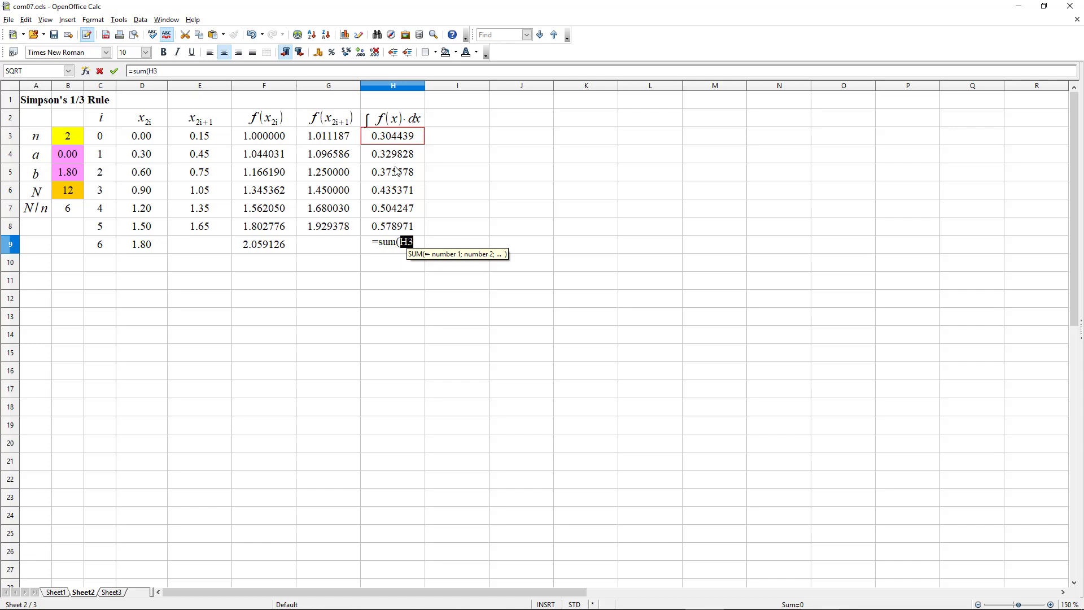
{"action": "left_click_drag", "start_coordinate": [396, 170], "coordinate": [394, 228]}
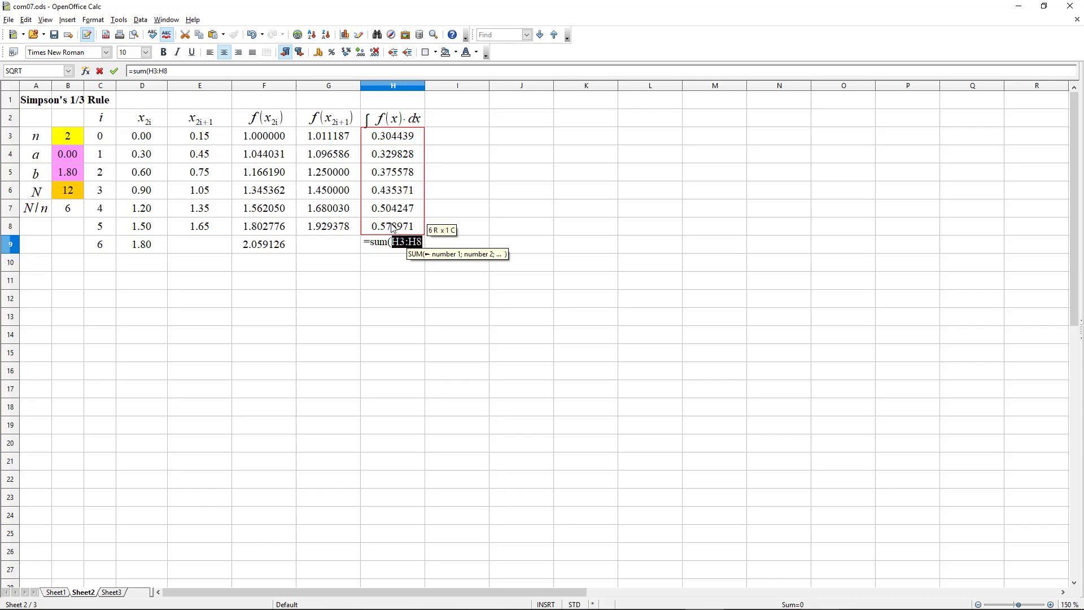
{"action": "type", "text": ")"}
{"action": "key", "text": "Return"}
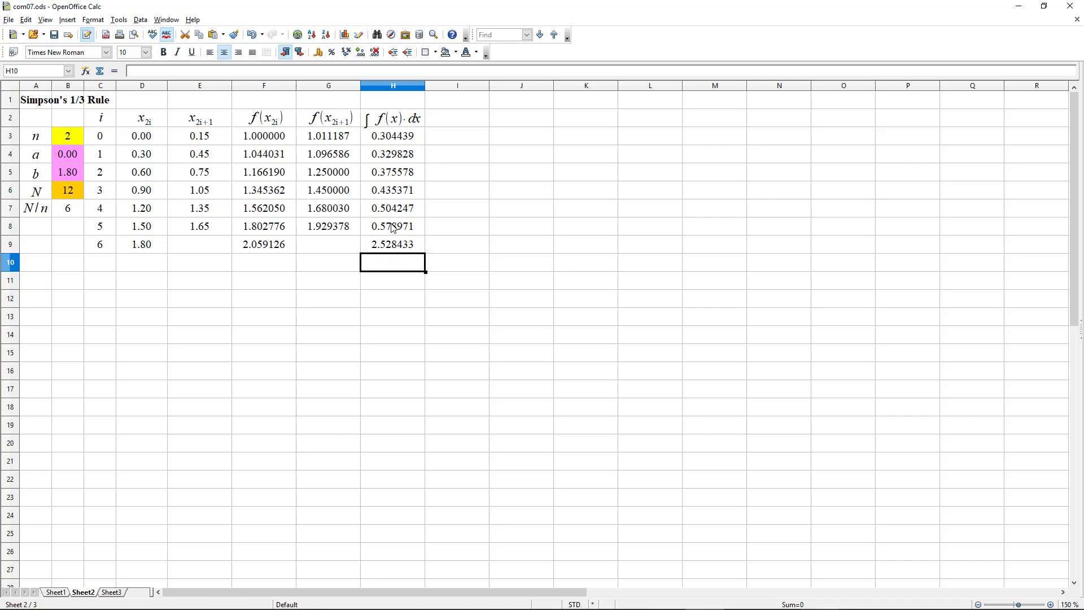
- On Sheet3, change the A1 title from 1/3 to read "Simpson's 3/8 Rule"
{"action": "left_click", "coordinate": [111, 592]}
{"action": "left_click", "coordinate": [35, 101]}
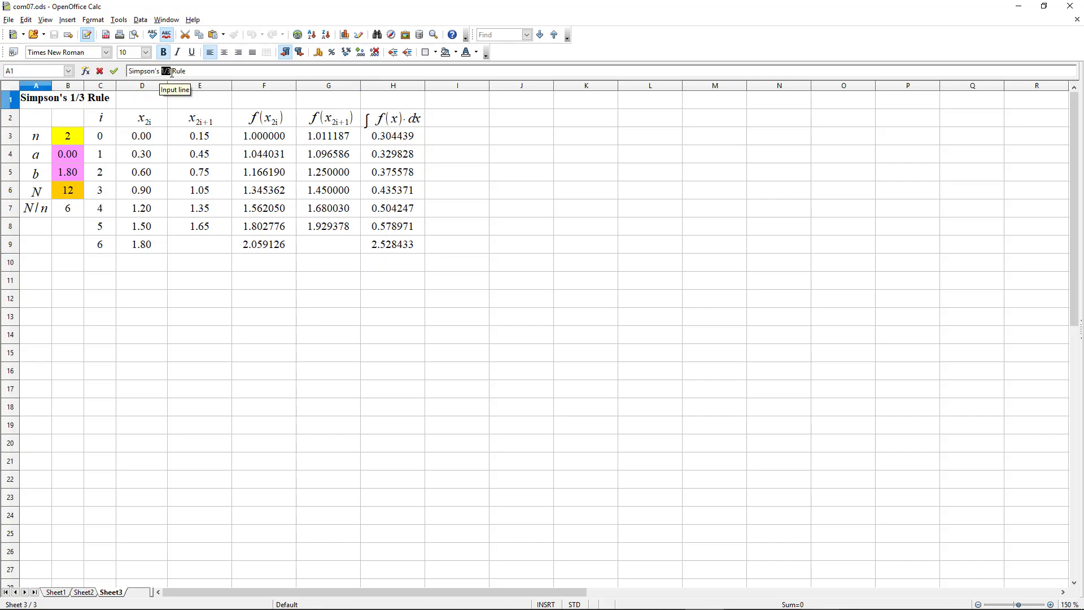
{"action": "left_click_drag", "start_coordinate": [162, 72], "coordinate": [172, 73]}
{"action": "type", "text": "3/8"}
{"action": "key", "text": "Return"}
- Set n in B3 to 3 so N/n becomes 4
{"action": "key", "text": "Down"}
{"action": "key", "text": "Right"}
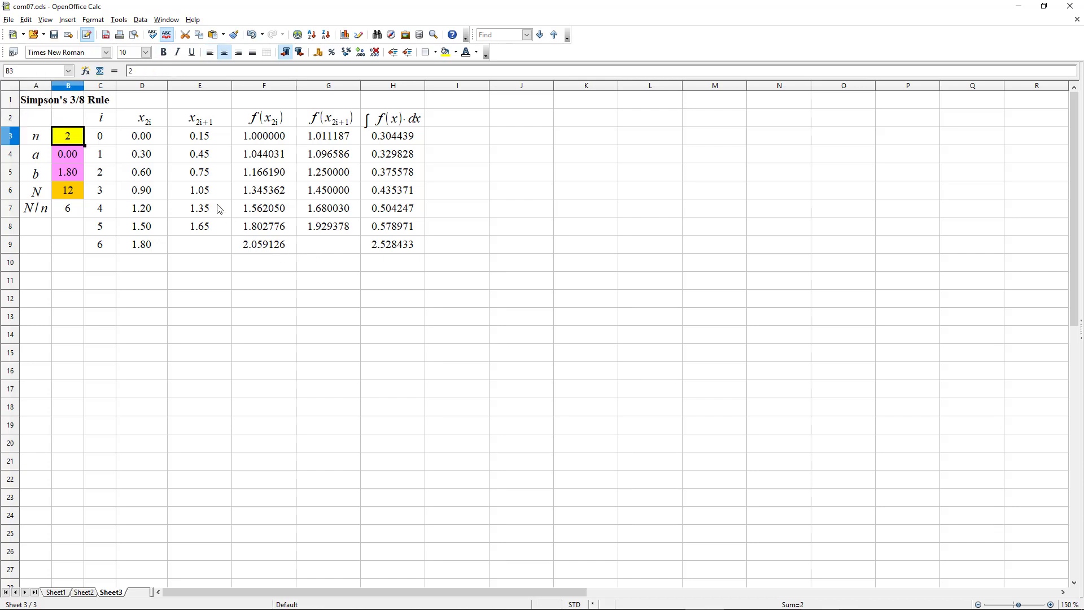
{"action": "type", "text": "3"}
{"action": "key", "text": "Return"}
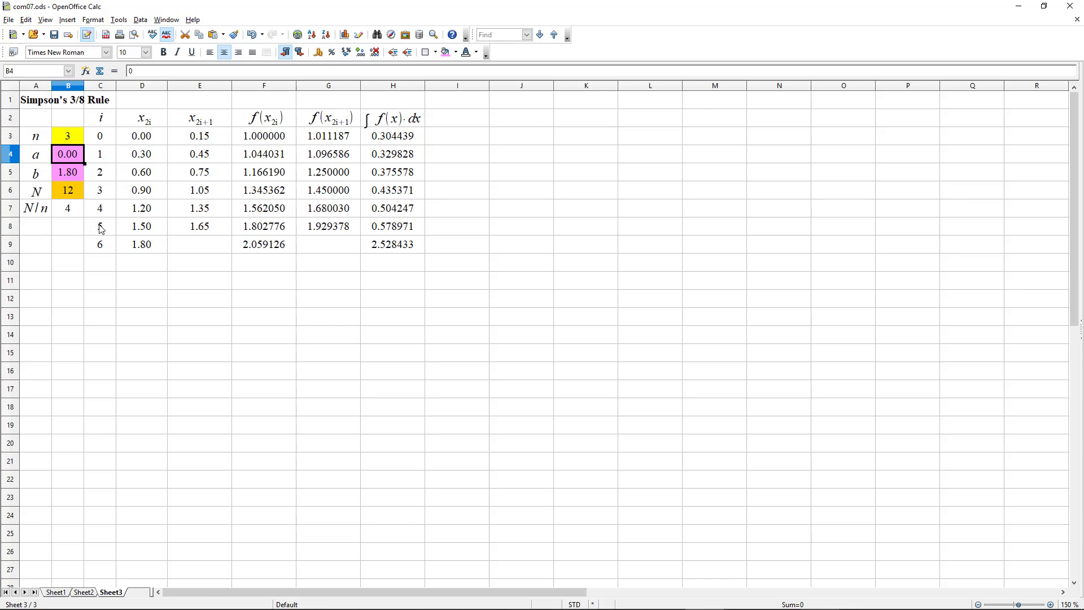
- Clear the contents of C8:H9
{"action": "left_click", "coordinate": [101, 228]}
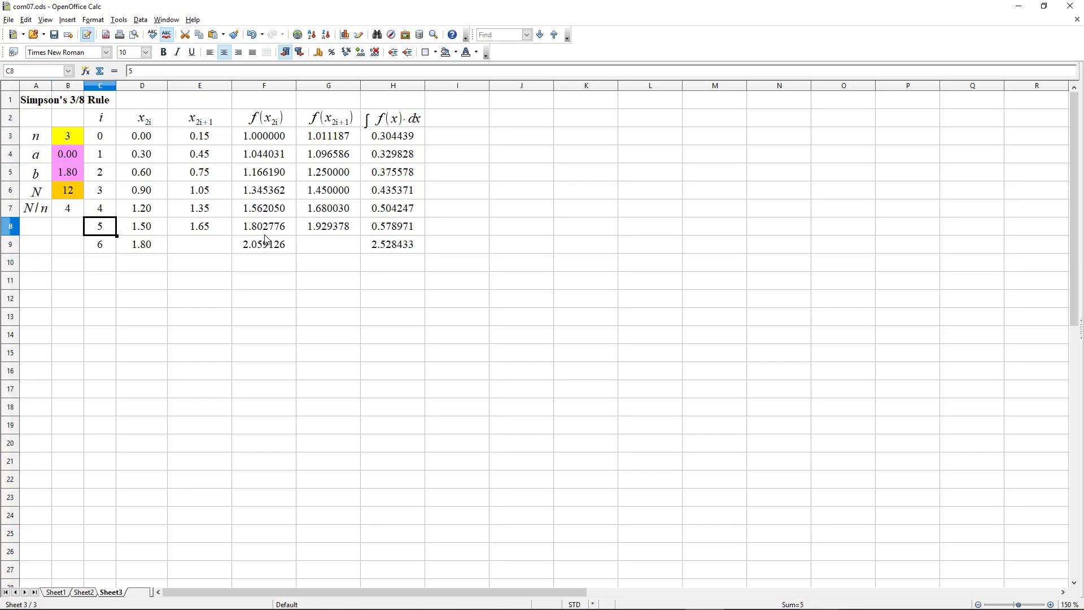
{"action": "left_click", "coordinate": [382, 252], "text": "shift"}
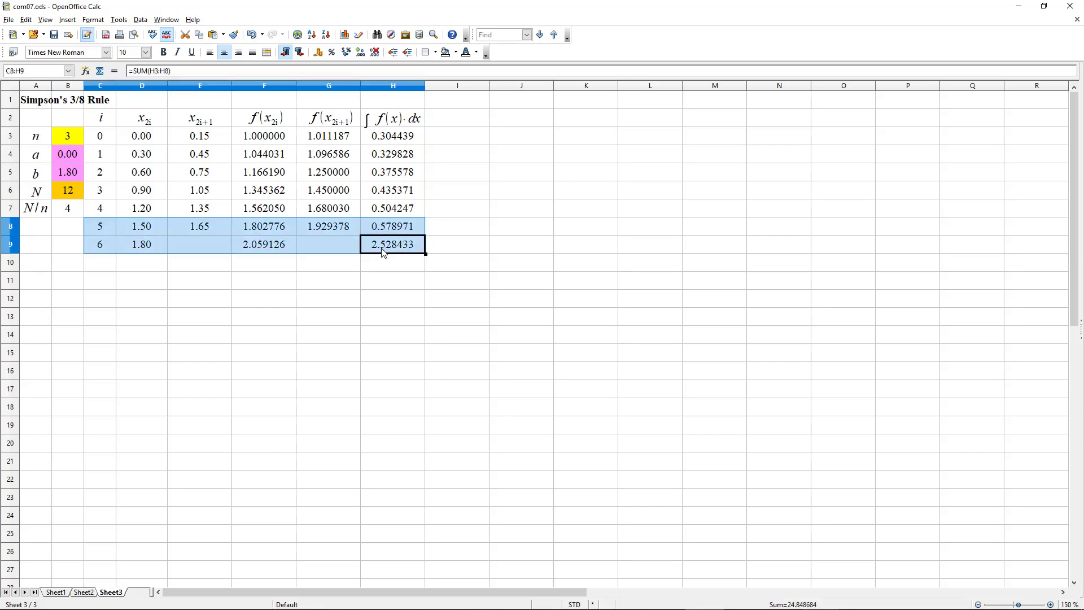
{"action": "key", "text": "BackSpace"}
{"action": "left_click", "coordinate": [587, 258]}
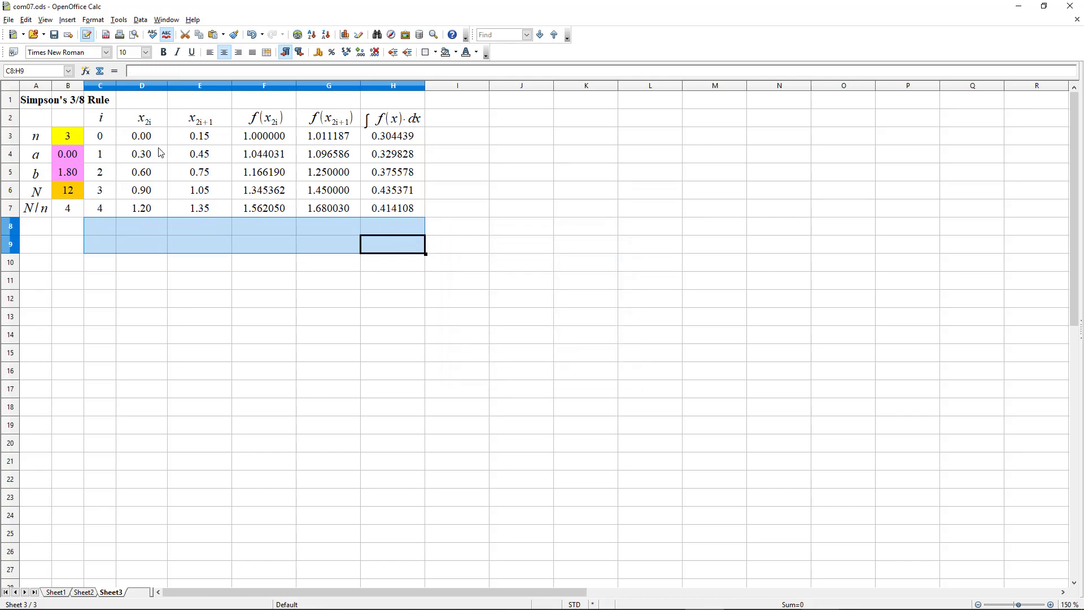
- Clear the values in D4:H7
{"action": "left_click_drag", "start_coordinate": [159, 152], "coordinate": [398, 212]}
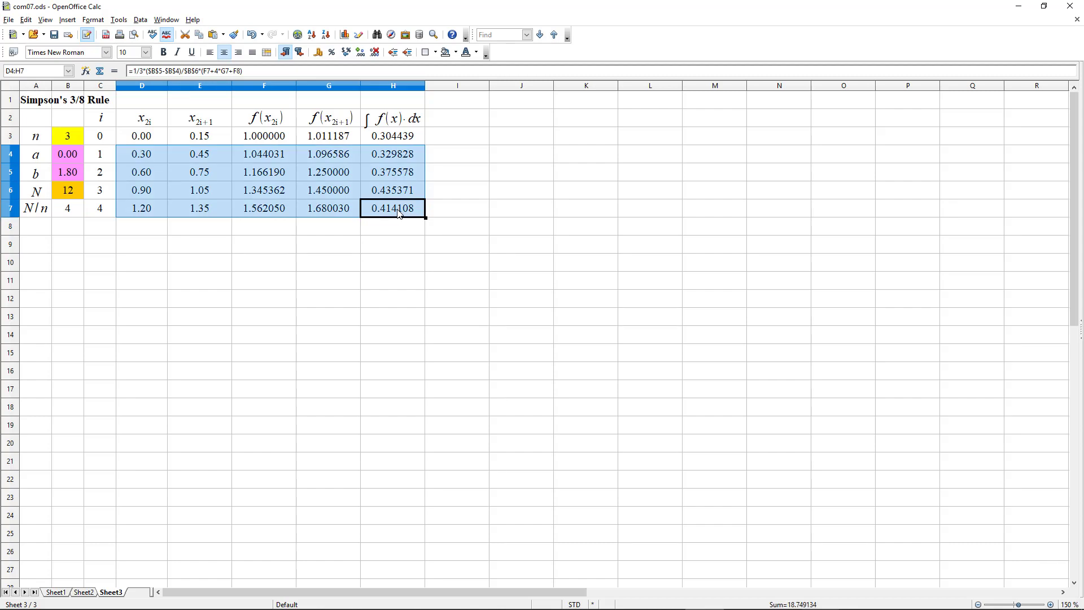
{"action": "key", "text": "Delete"}
{"action": "left_click", "coordinate": [579, 255]}
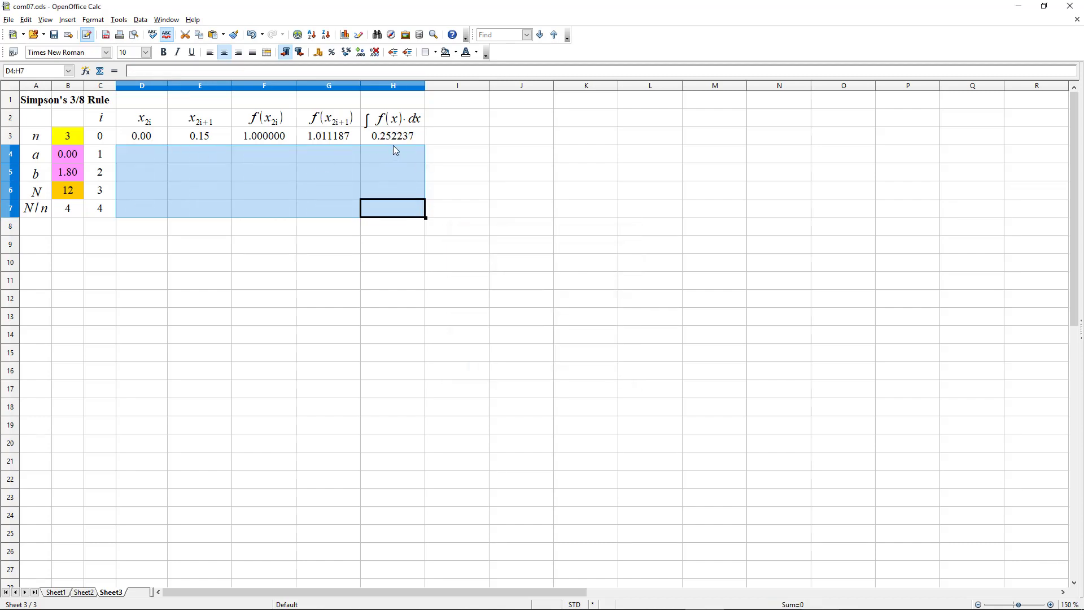
- Edit the D2 heading formula so it reads x₃ᵢ instead of x₂ᵢ
{"action": "left_click", "coordinate": [147, 122]}
{"action": "right_click", "coordinate": [146, 120]}
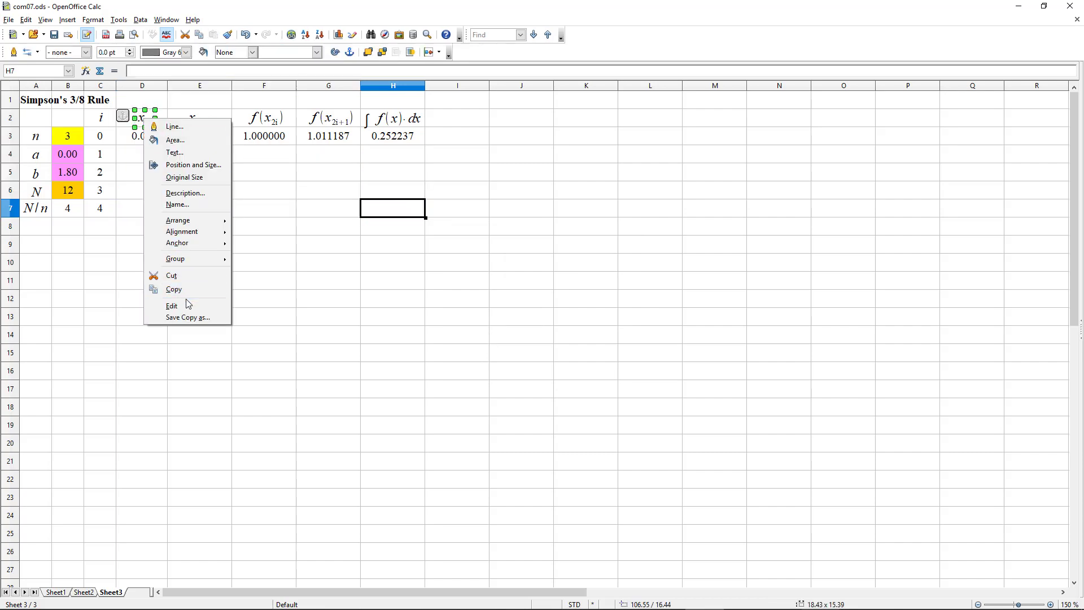
{"action": "left_click", "coordinate": [173, 305]}
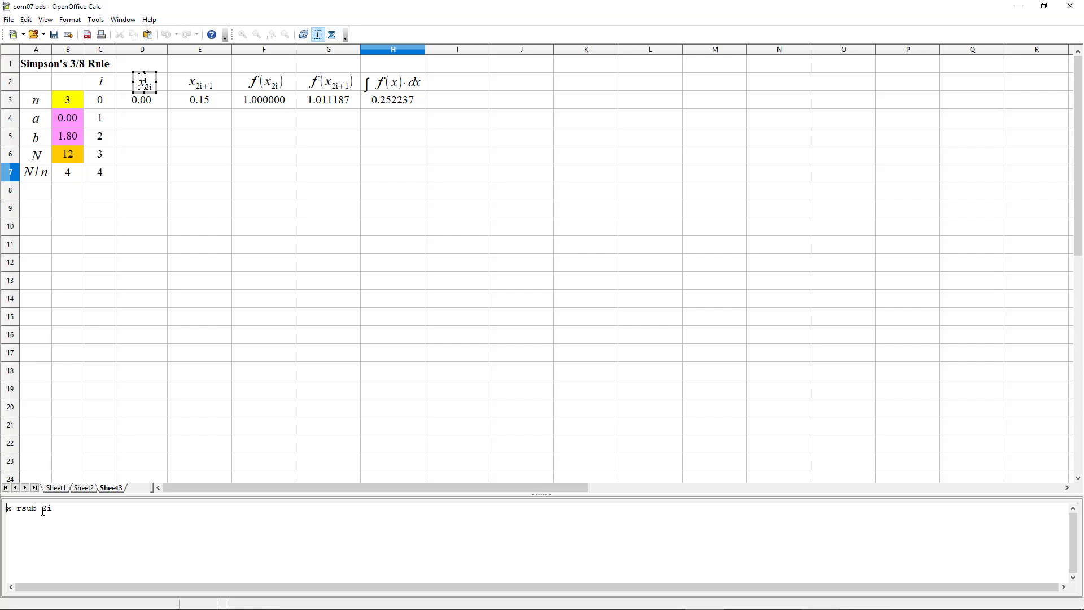
{"action": "left_click_drag", "start_coordinate": [47, 510], "coordinate": [46, 508]}
{"action": "left_click", "coordinate": [165, 149]}
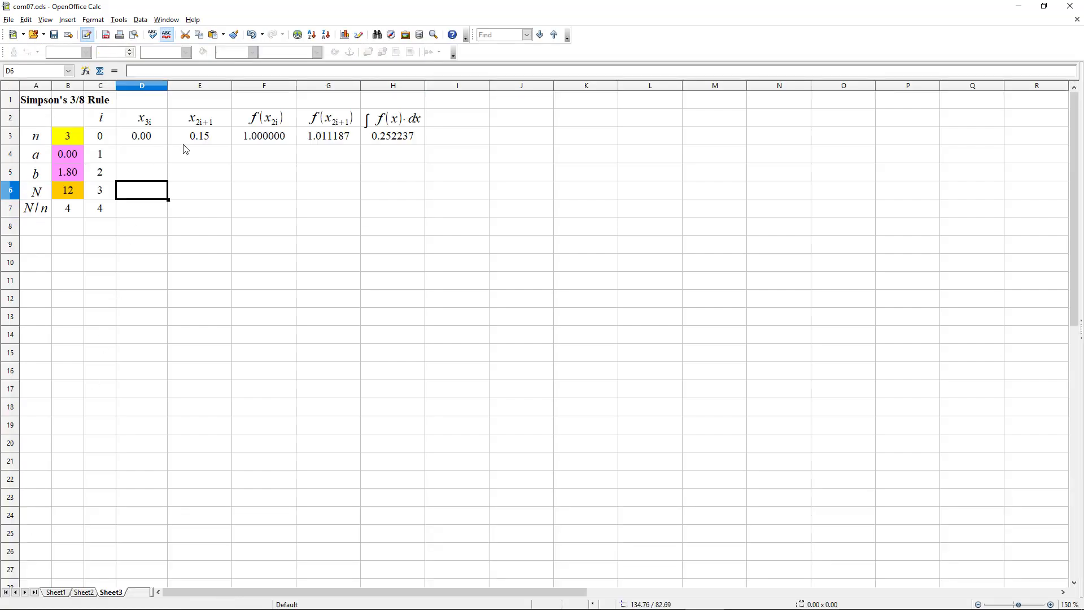
- Edit the E2 heading formula so it reads x₃ᵢ₊₁ instead of x₂ᵢ₊₁
{"action": "left_click", "coordinate": [200, 119]}
{"action": "right_click", "coordinate": [201, 118]}
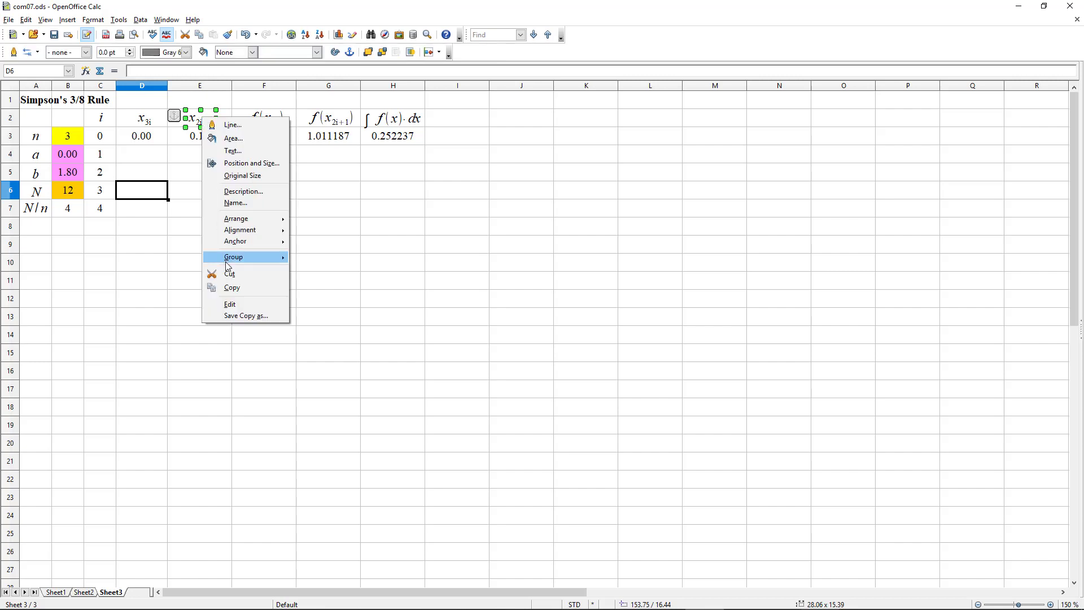
{"action": "left_click", "coordinate": [234, 305]}
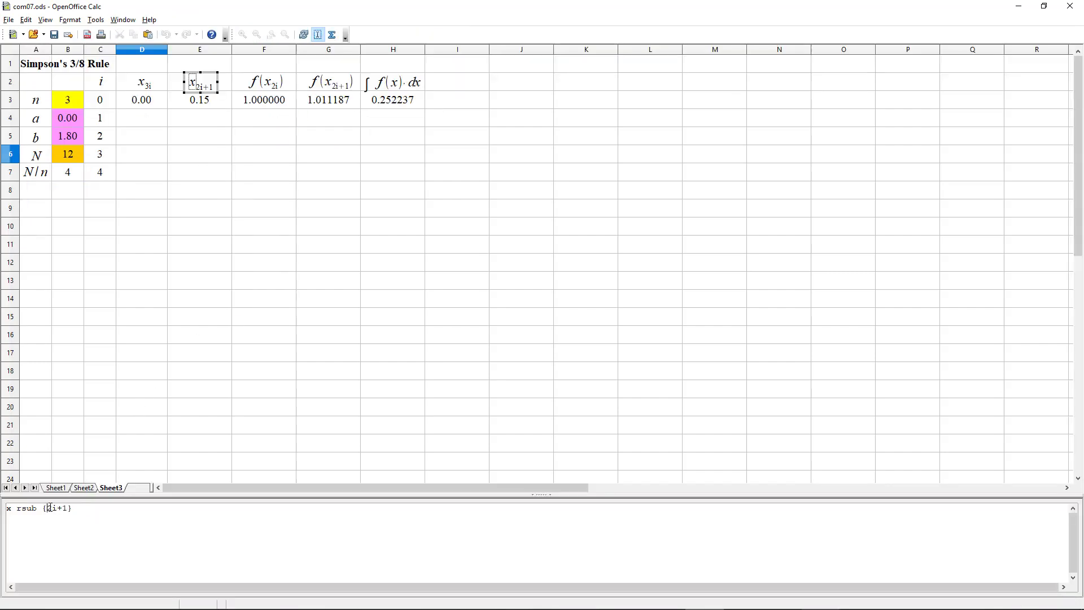
{"action": "type", "text": "3"}
{"action": "left_click", "coordinate": [228, 241]}
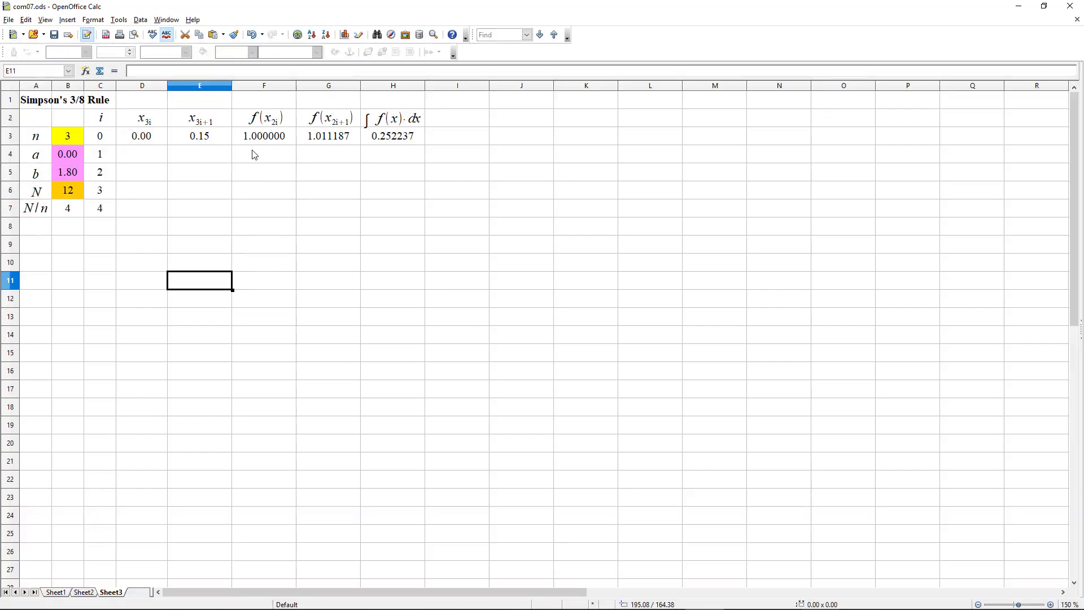
{"action": "left_click", "coordinate": [249, 90]}
- Insert a new column F and give it a copied heading reading x₃ᵢ₊₂
{"action": "right_click", "coordinate": [246, 90]}
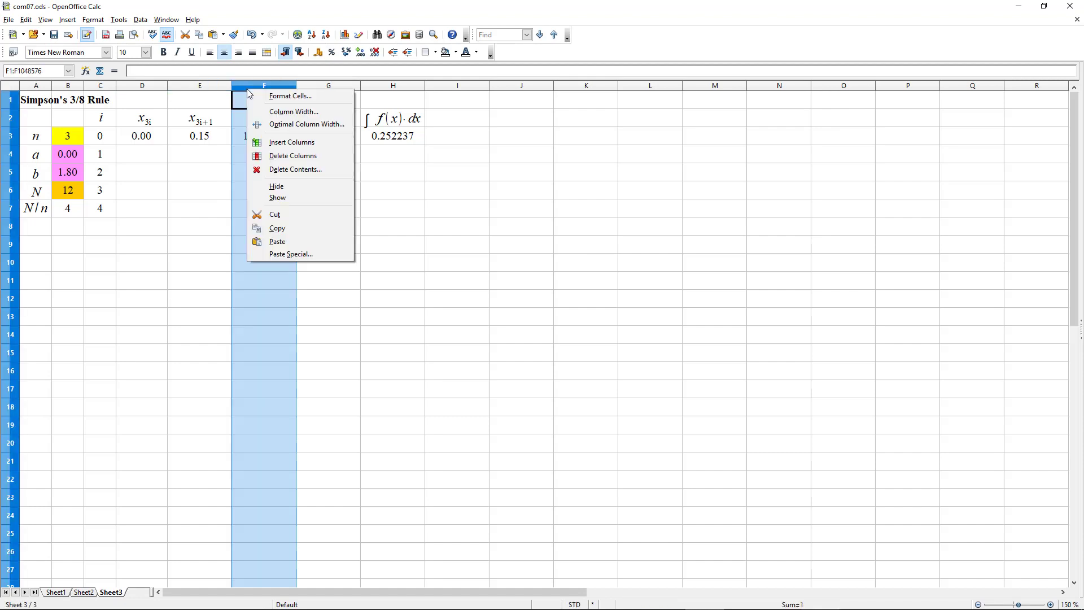
{"action": "left_click", "coordinate": [277, 146]}
{"action": "left_click", "coordinate": [205, 119]}
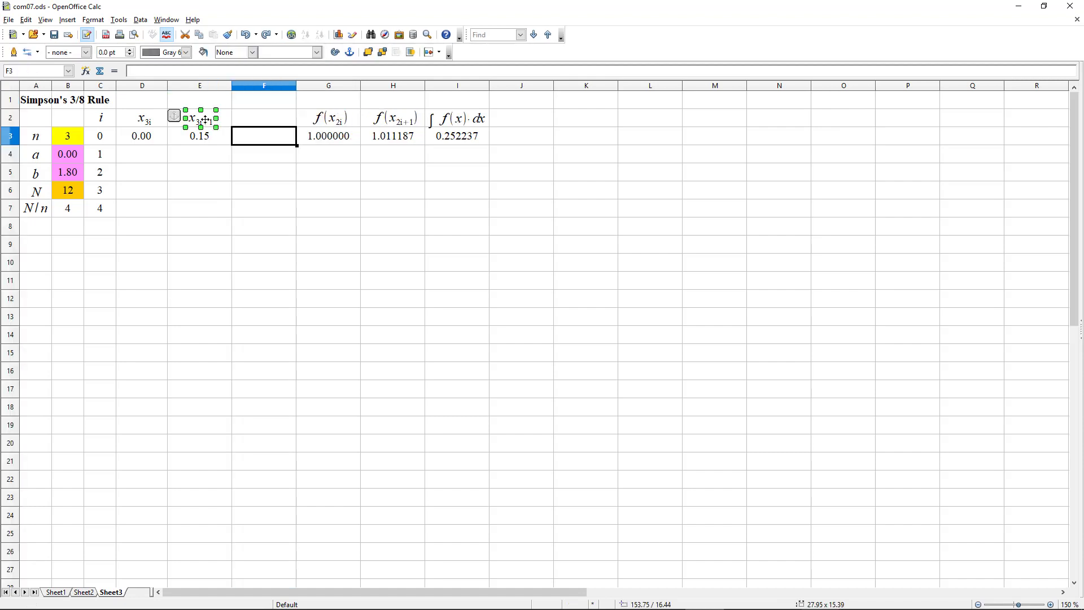
{"action": "left_click_drag", "start_coordinate": [205, 120], "coordinate": [267, 120]}
{"action": "left_click", "coordinate": [270, 189]}
{"action": "left_click", "coordinate": [264, 121]}
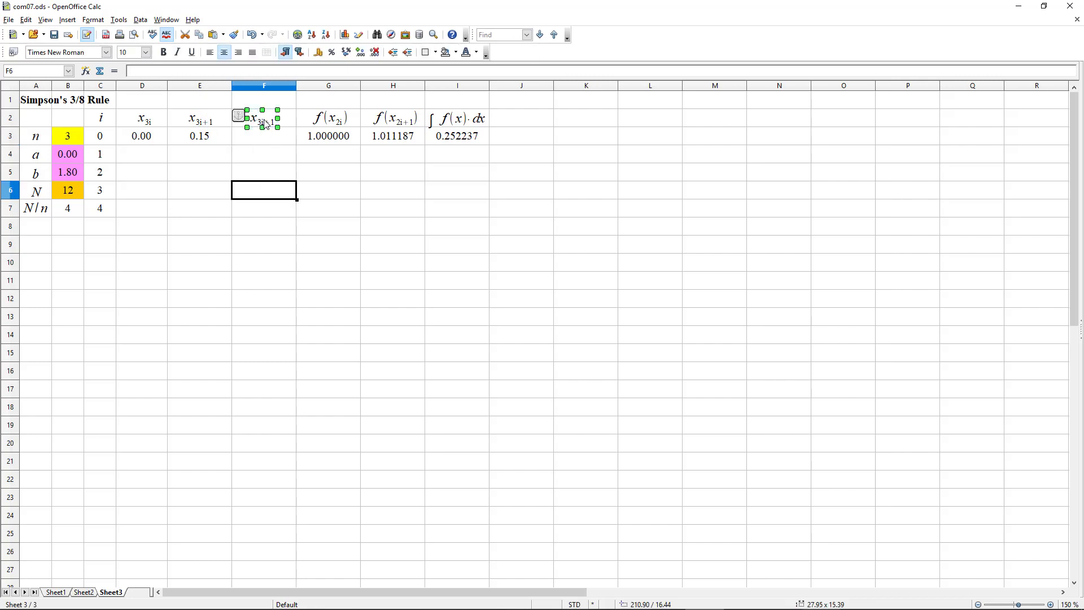
{"action": "right_click", "coordinate": [264, 121]}
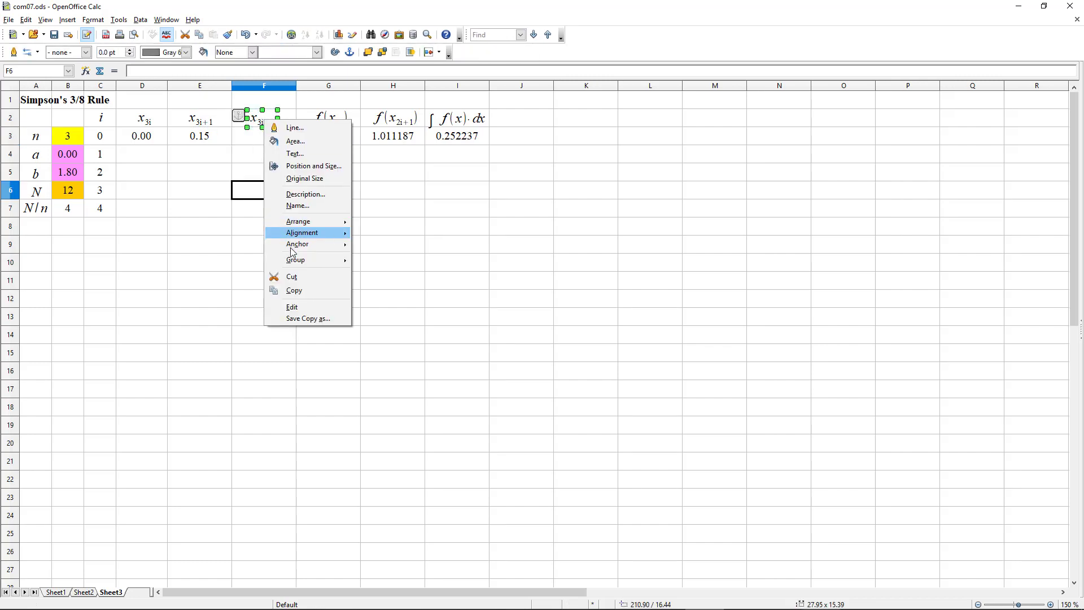
{"action": "left_click", "coordinate": [302, 312]}
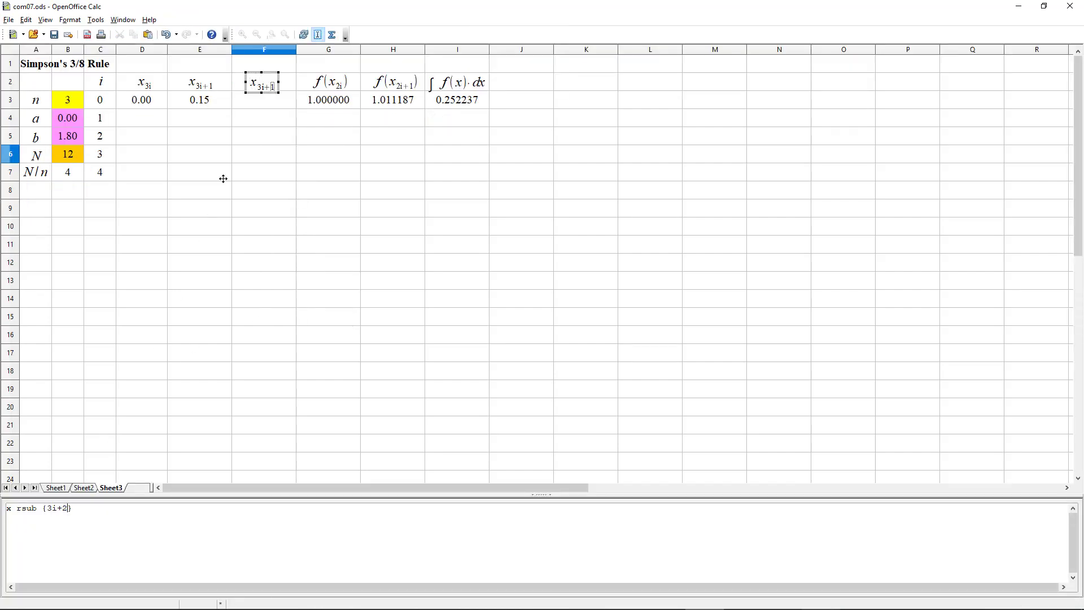
{"action": "left_click", "coordinate": [257, 119]}
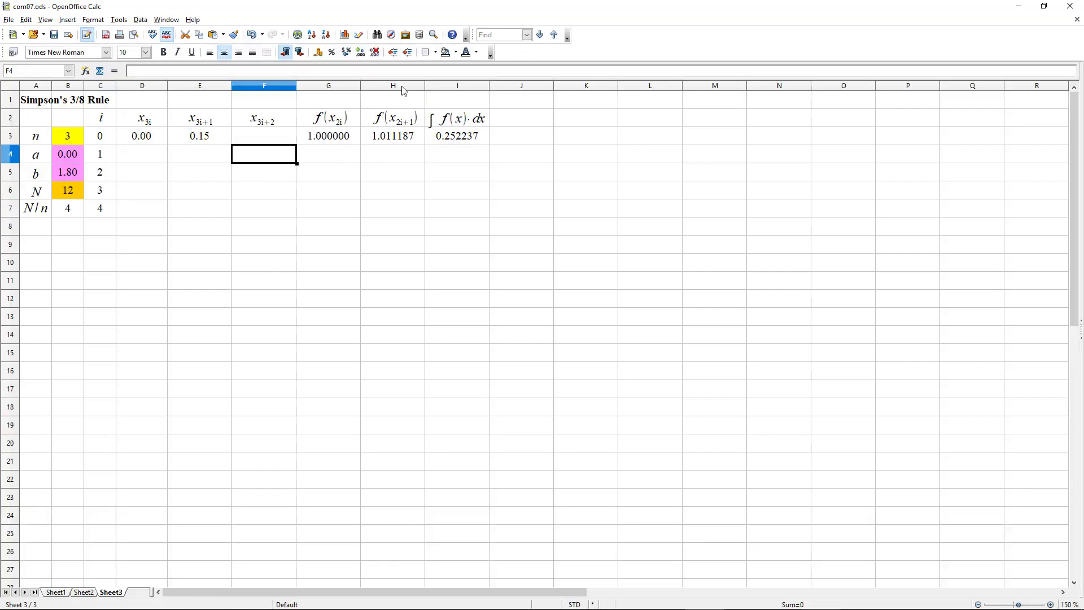
- Change the G2 header formula to f(x₃ᵢ)
{"action": "left_click", "coordinate": [331, 120]}
{"action": "right_click", "coordinate": [330, 118]}
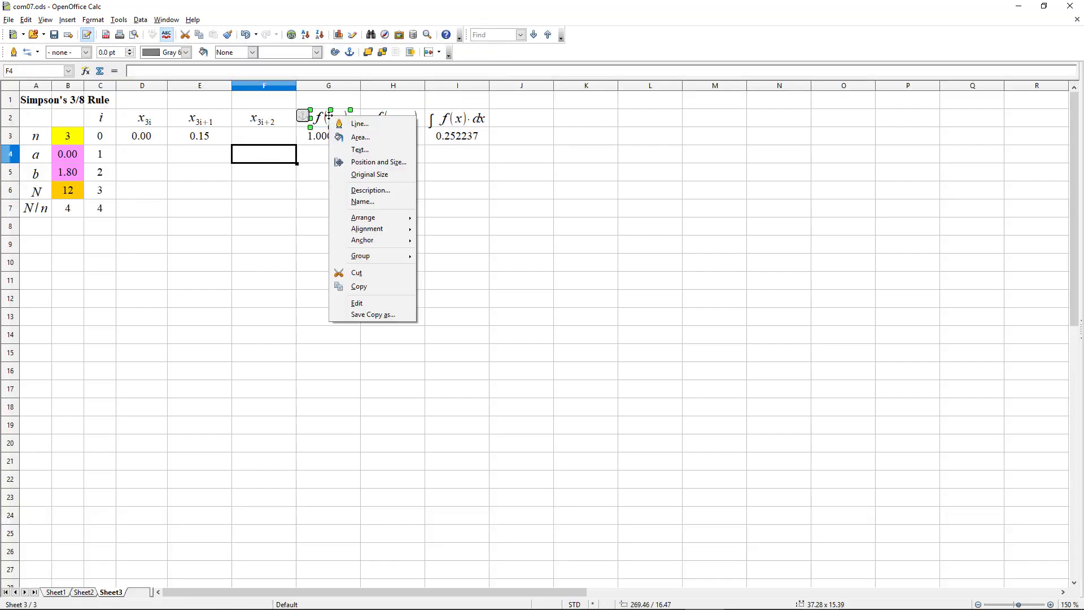
{"action": "left_click", "coordinate": [372, 303]}
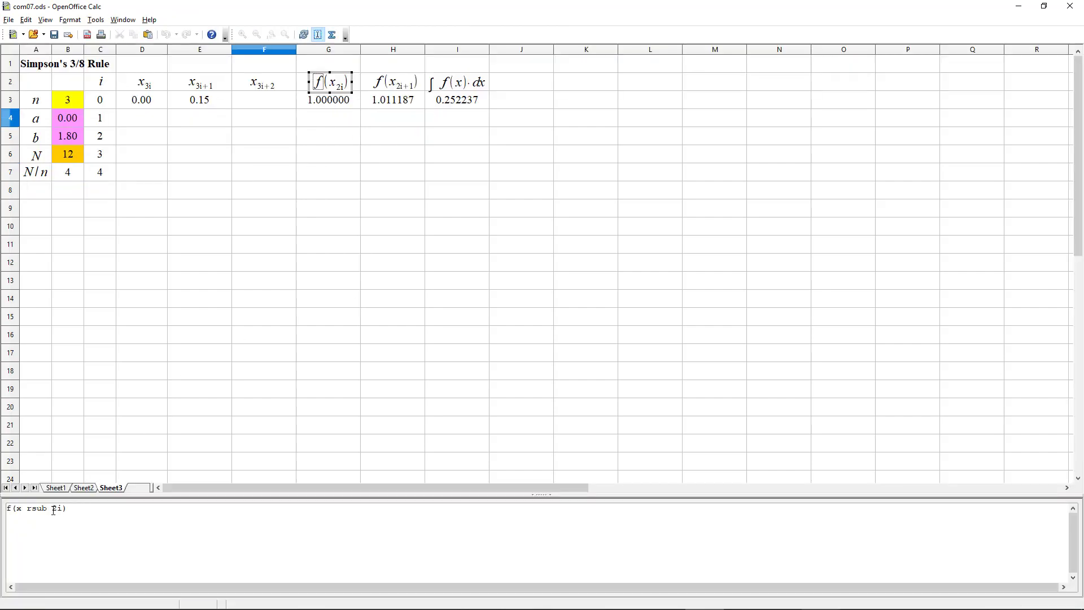
{"action": "type", "text": "3"}
{"action": "left_click", "coordinate": [392, 190]}
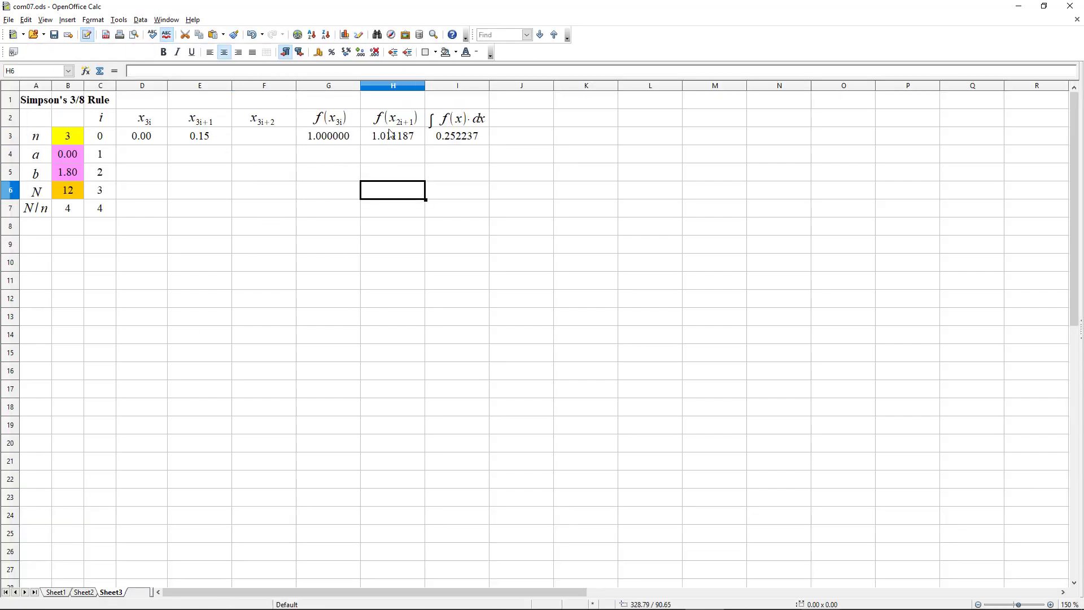
- Change the H2 header formula's subscript from 2i to 3i, making it f(x₃ᵢ₊₁)
{"action": "left_click", "coordinate": [393, 123]}
{"action": "right_click", "coordinate": [392, 119]}
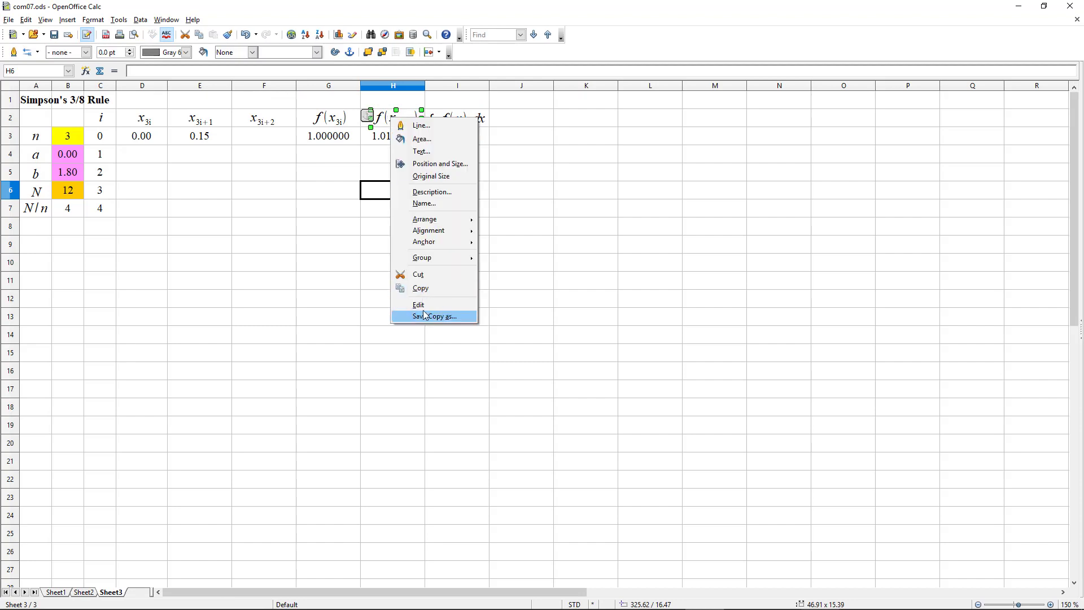
{"action": "left_click", "coordinate": [425, 305]}
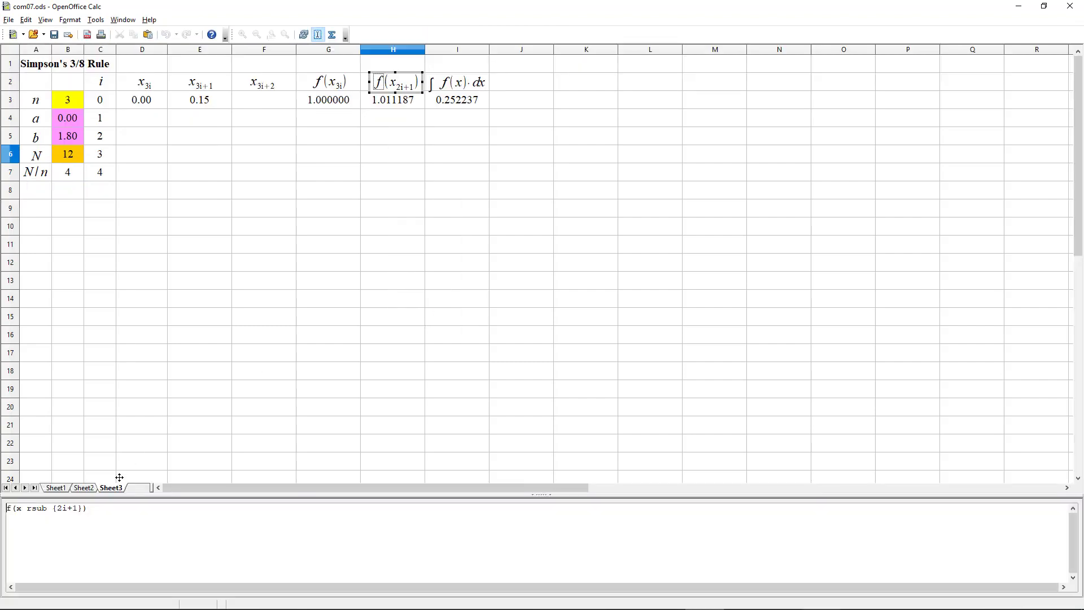
{"action": "double_click", "coordinate": [60, 508]}
{"action": "type", "text": "3i"}
{"action": "left_click", "coordinate": [388, 145]}
- Insert a new column I and move the integral header over into J2
{"action": "left_click", "coordinate": [442, 86]}
{"action": "right_click", "coordinate": [442, 85]}
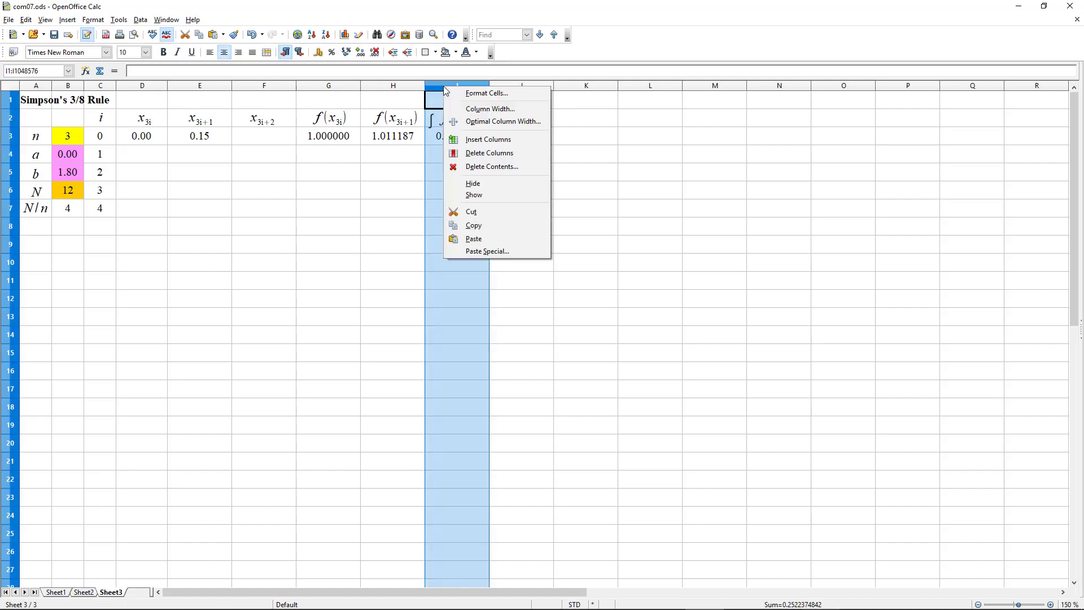
{"action": "left_click", "coordinate": [468, 140]}
{"action": "left_click", "coordinate": [395, 119]}
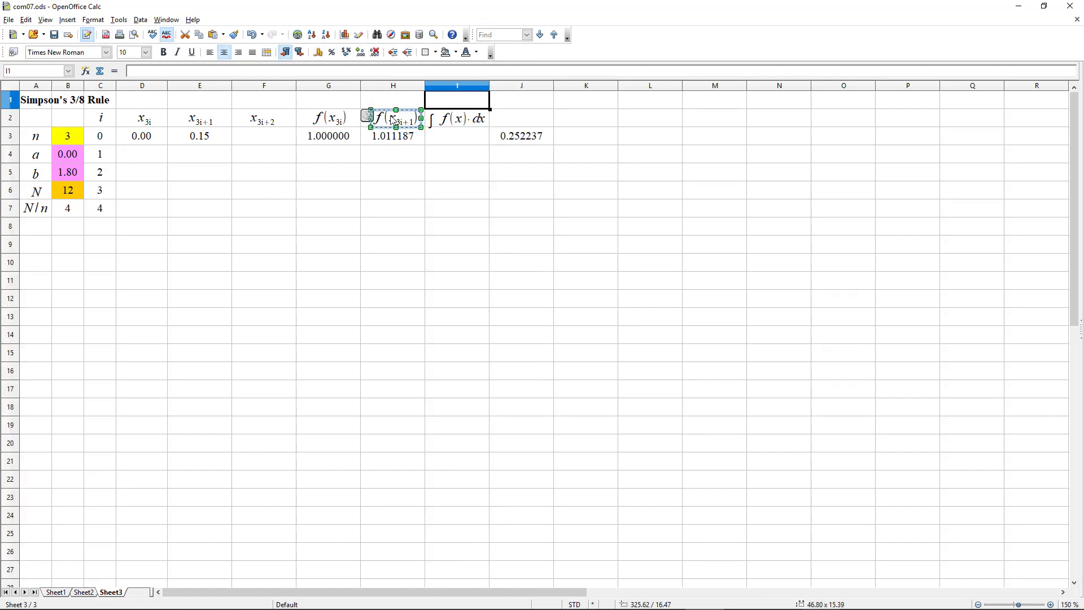
{"action": "left_click", "coordinate": [499, 179]}
{"action": "left_click", "coordinate": [493, 119]}
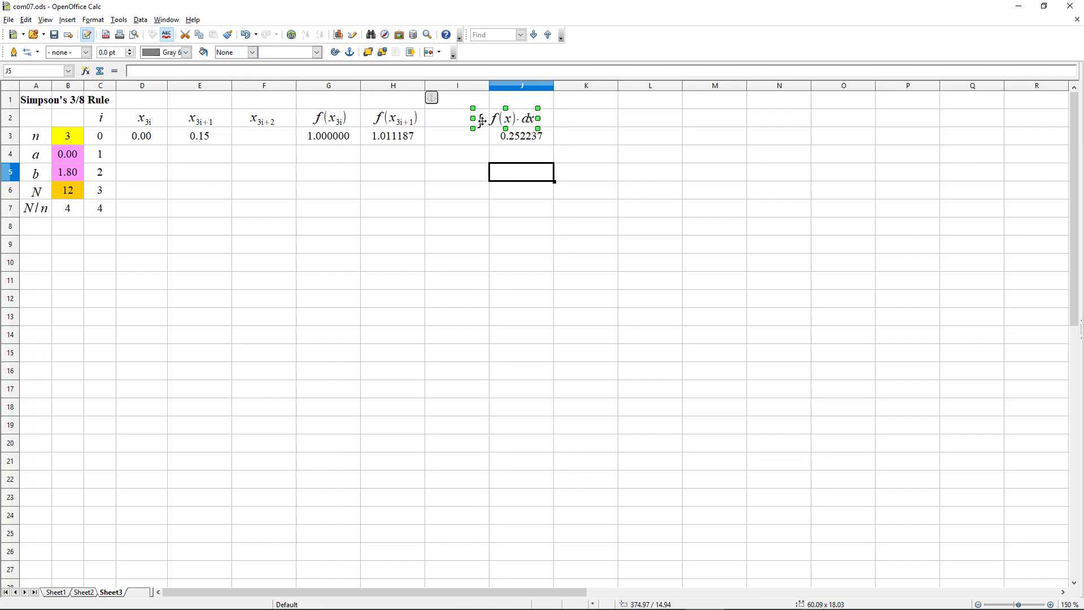
{"action": "left_click_drag", "start_coordinate": [436, 121], "coordinate": [501, 121]}
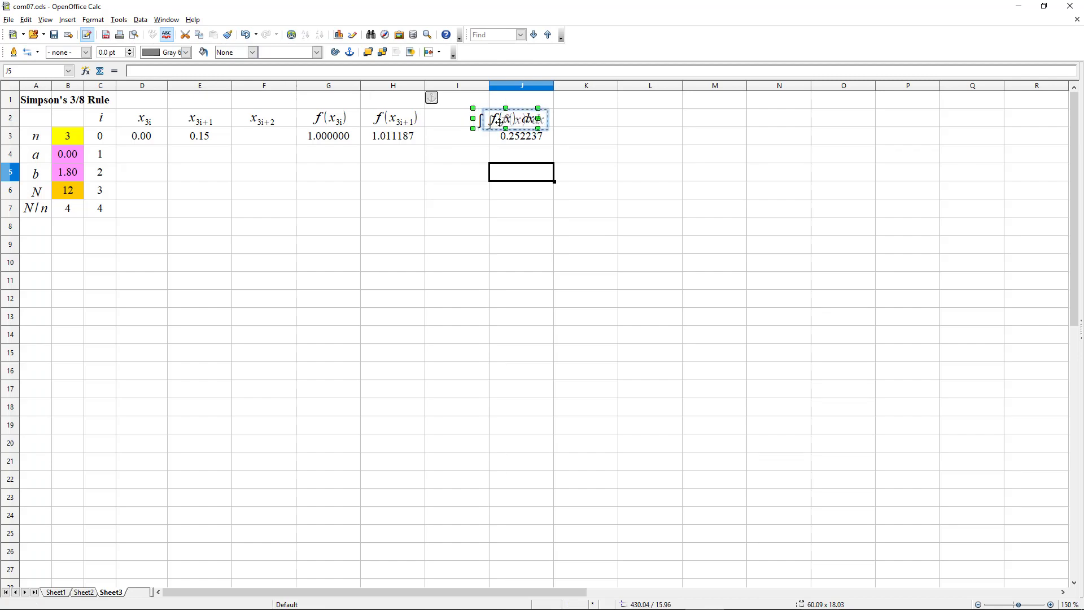
- Copy the H2 header into I2 and edit its subscript to read f(x₃ᵢ₊₂)
{"action": "left_click", "coordinate": [407, 117]}
{"action": "left_click_drag", "start_coordinate": [406, 118], "coordinate": [460, 118]}
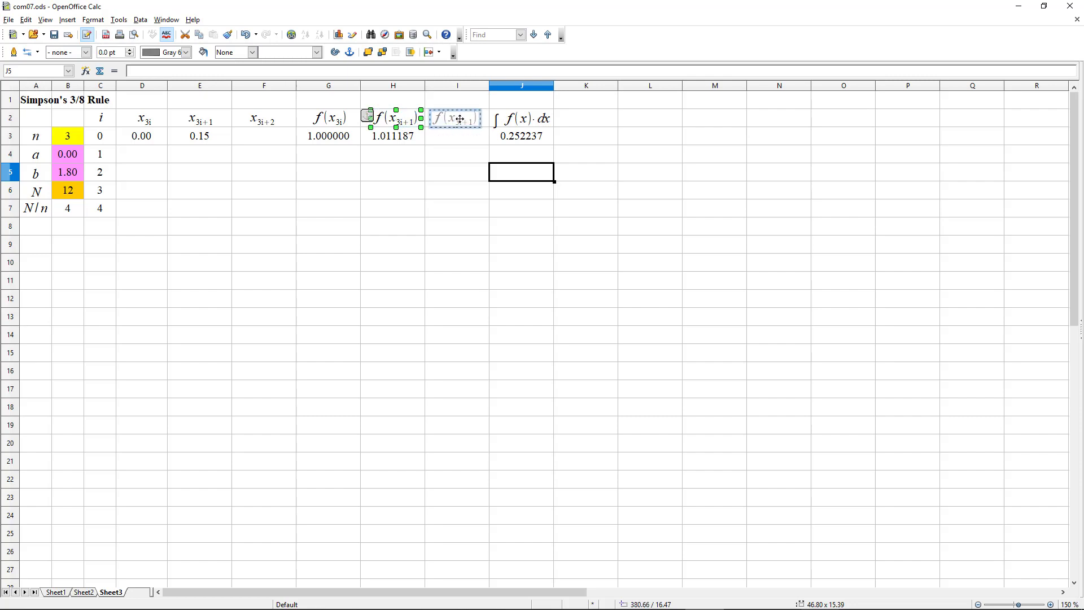
{"action": "right_click", "coordinate": [460, 118]}
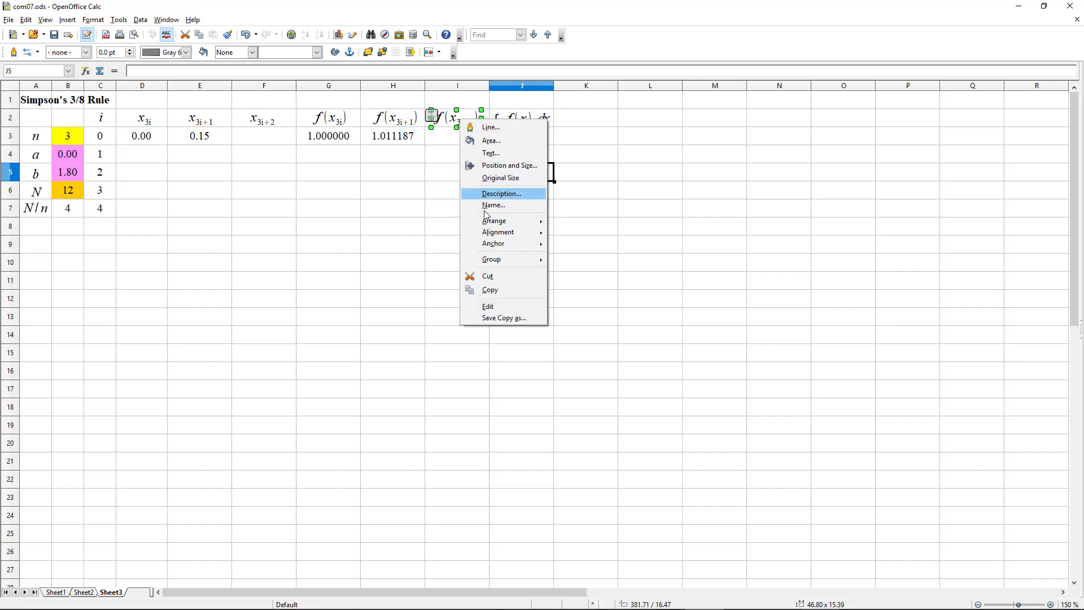
{"action": "left_click", "coordinate": [488, 306]}
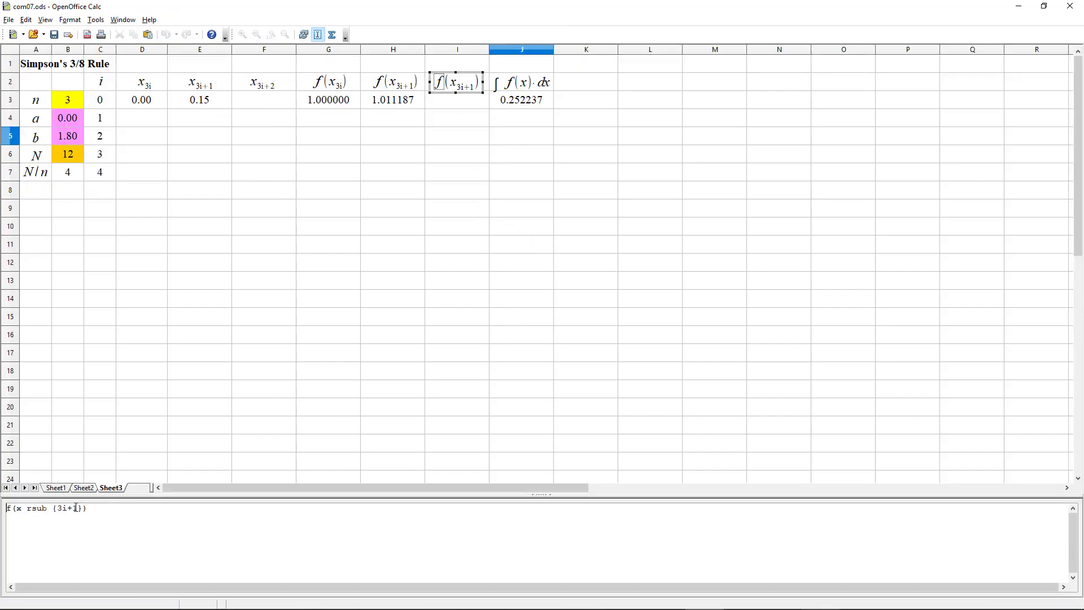
{"action": "double_click", "coordinate": [77, 507]}
{"action": "type", "text": "2"}
{"action": "left_click", "coordinate": [373, 155]}
- Change the multiplier in the D3 and E3 formulas from 2 to 3, using 3i and 3i+1
{"action": "left_click", "coordinate": [157, 142]}
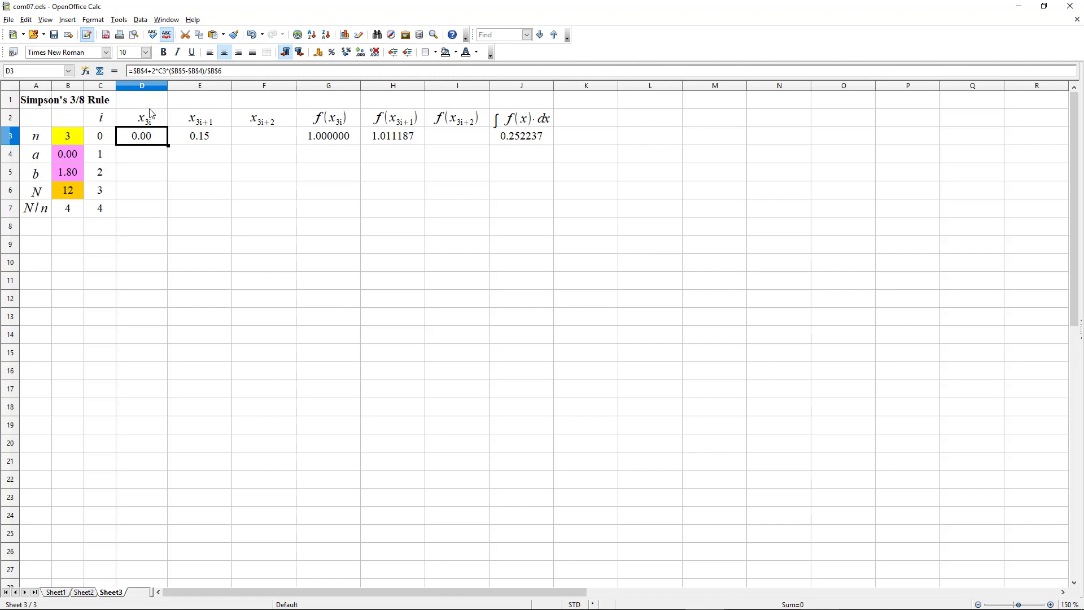
{"action": "double_click", "coordinate": [152, 71]}
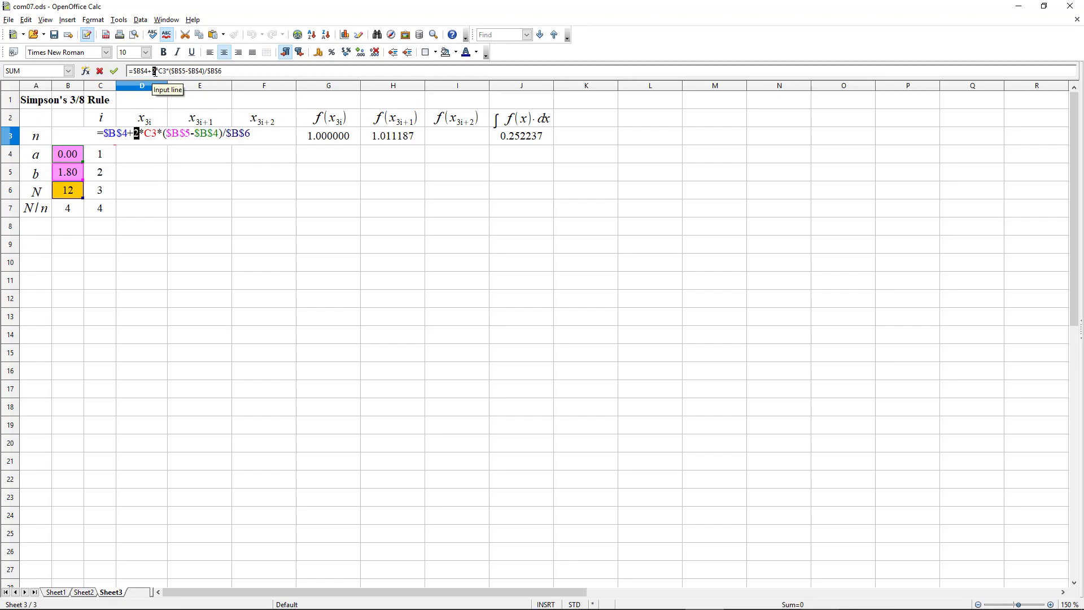
{"action": "type", "text": "3"}
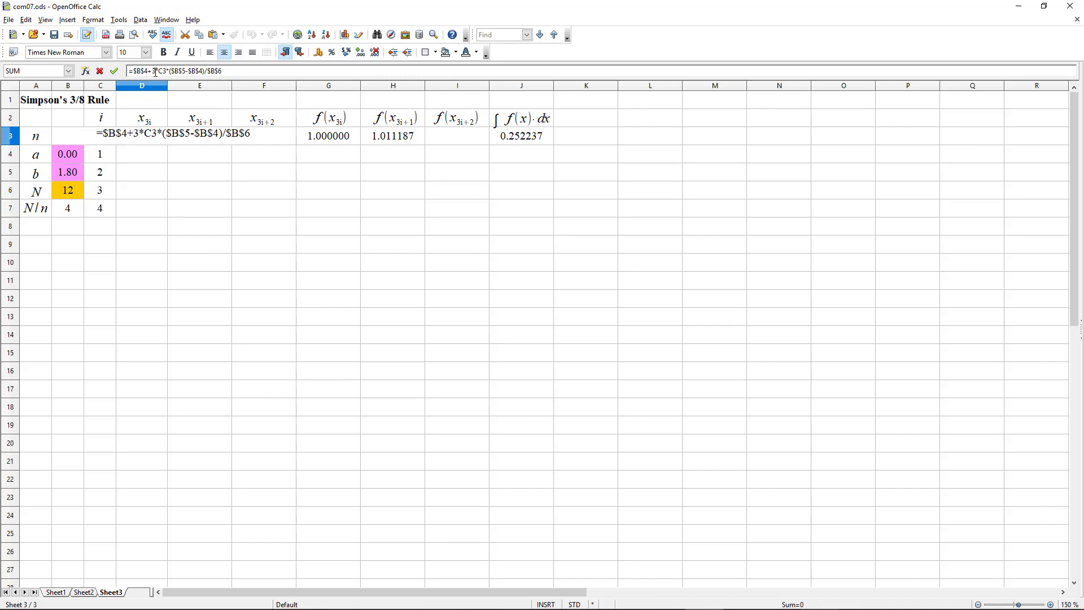
{"action": "key", "text": "Return"}
{"action": "key", "text": "Up"}
{"action": "key", "text": "Right"}
{"action": "double_click", "coordinate": [156, 71]}
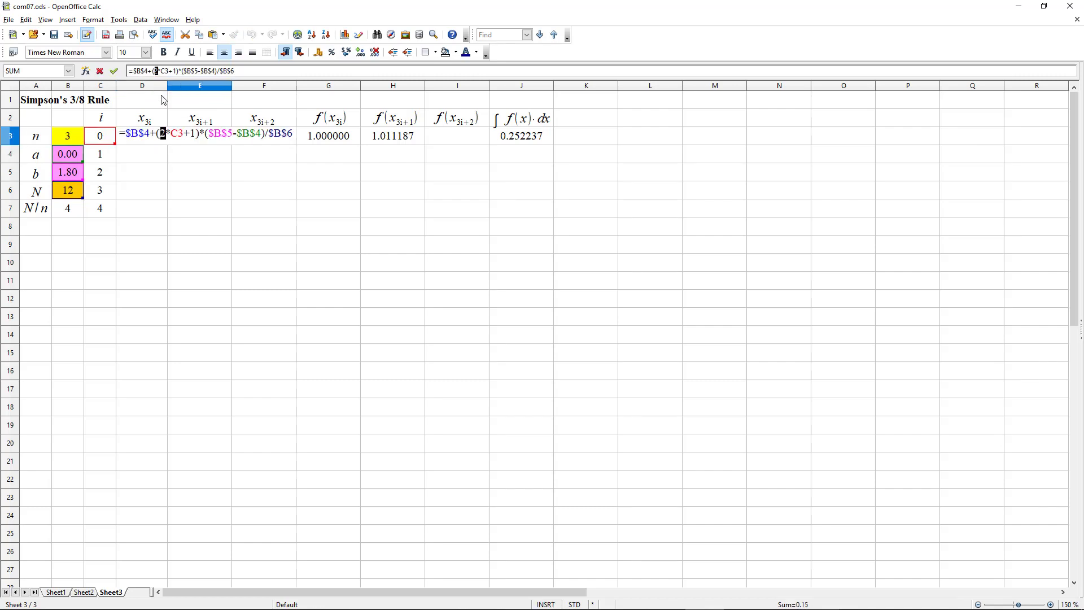
{"action": "type", "text": "3"}
{"action": "key", "text": "Return"}
- Copy E3's formula into F3 and change its offset from +1 to +2, giving 0.3
{"action": "left_click", "coordinate": [213, 138]}
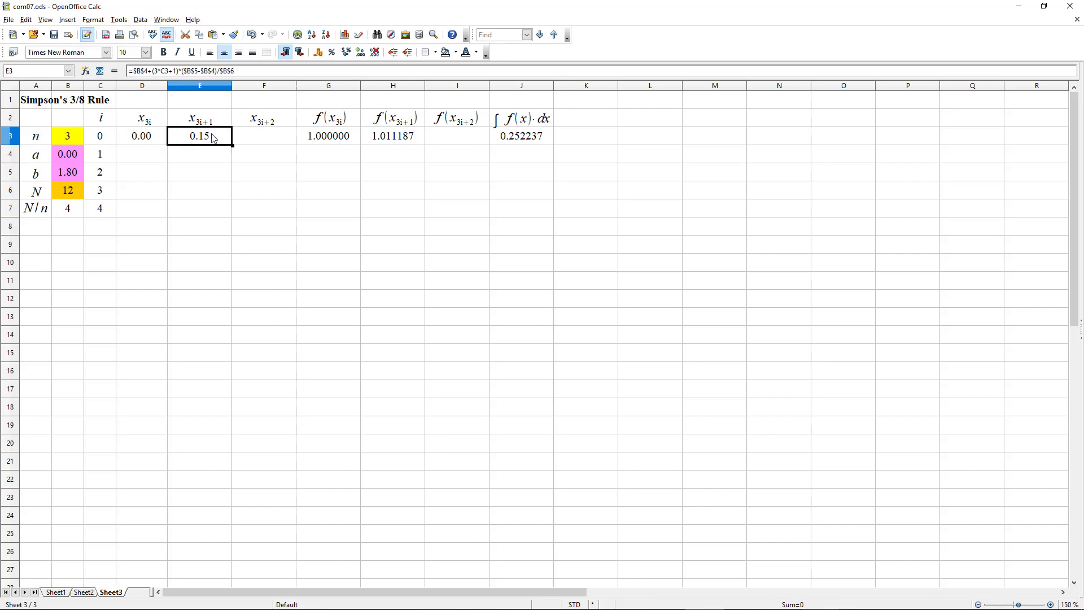
{"action": "left_click_drag", "start_coordinate": [237, 71], "coordinate": [127, 71]}
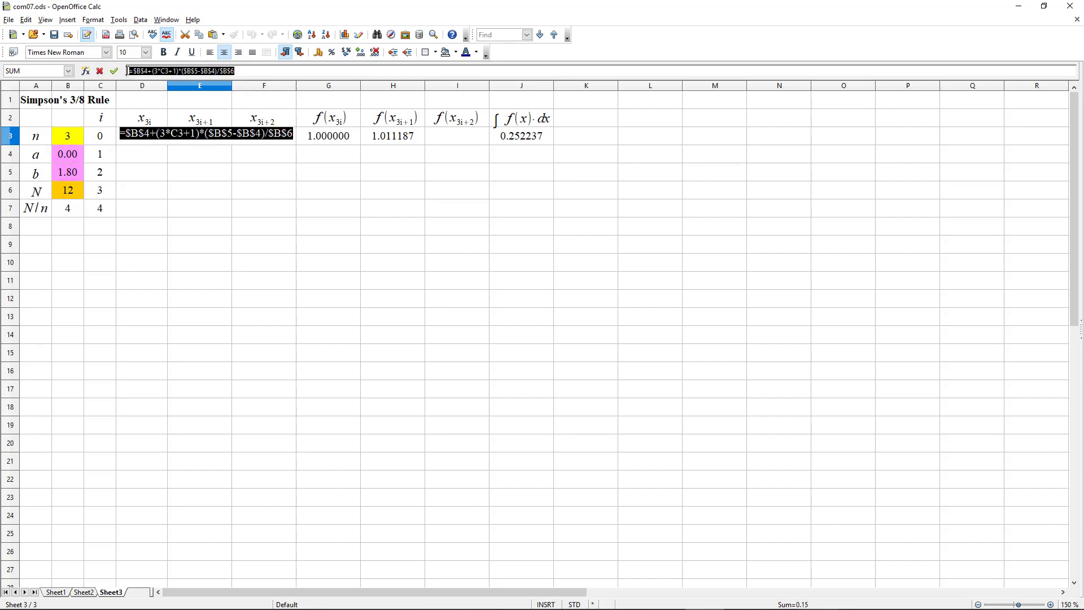
{"action": "key", "text": "Return"}
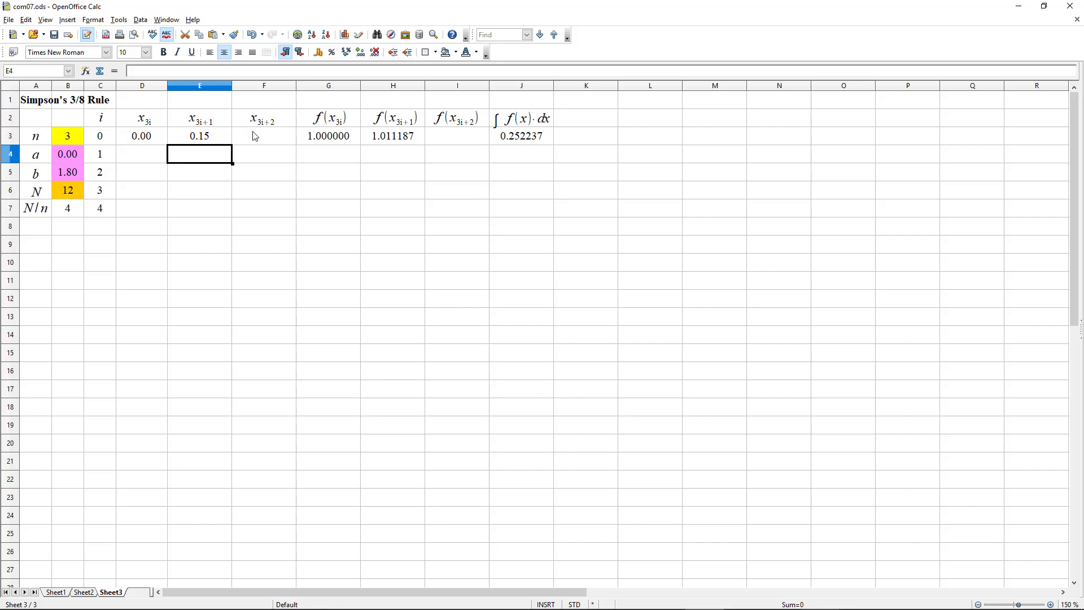
{"action": "left_click", "coordinate": [255, 134]}
{"action": "type", "text": "=$B$4+(3*C3+1)*($B$5-$B$4)/$B$6"}
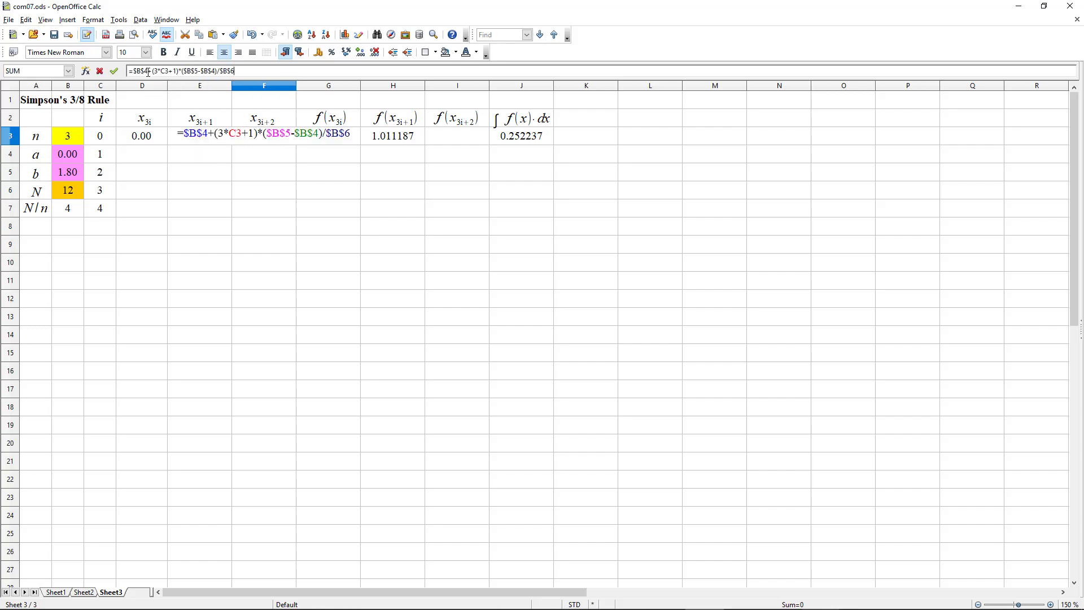
{"action": "key", "text": "Return"}
{"action": "key", "text": "Up"}
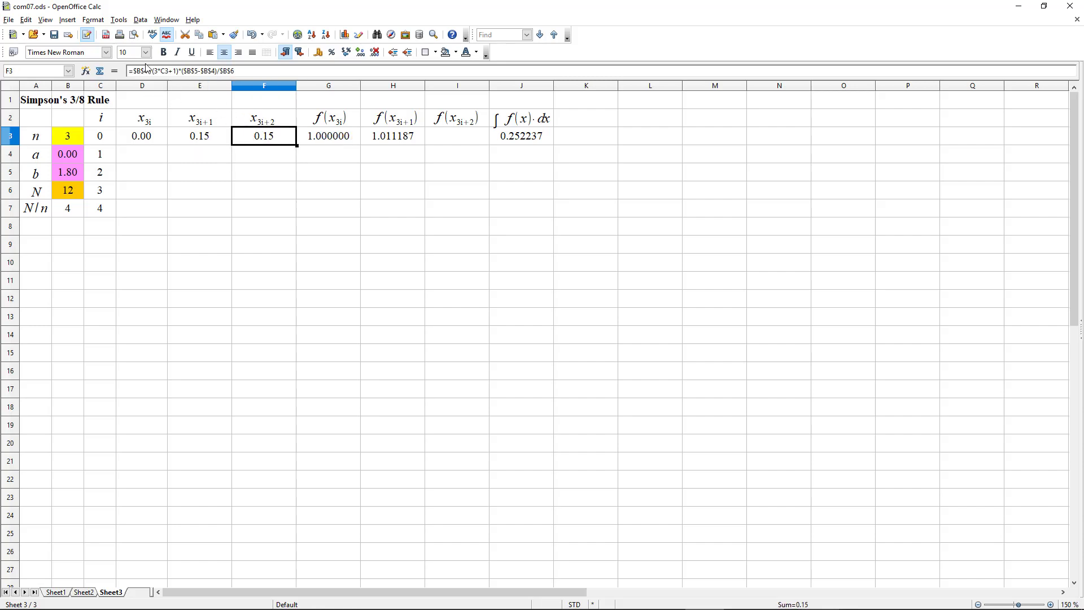
{"action": "double_click", "coordinate": [173, 71]}
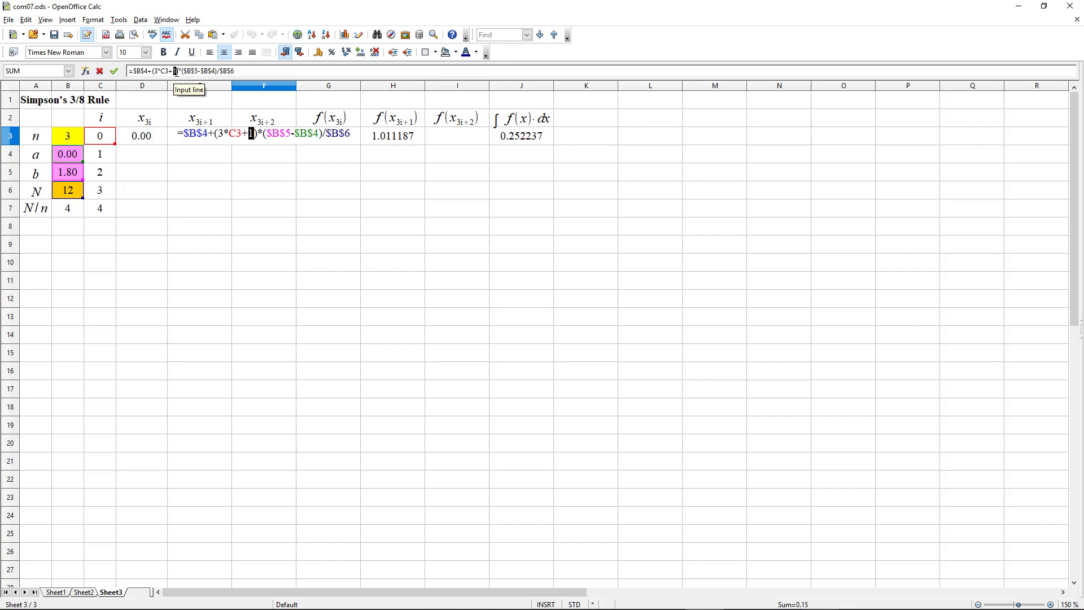
{"action": "type", "text": "2"}
{"action": "key", "text": "Return"}
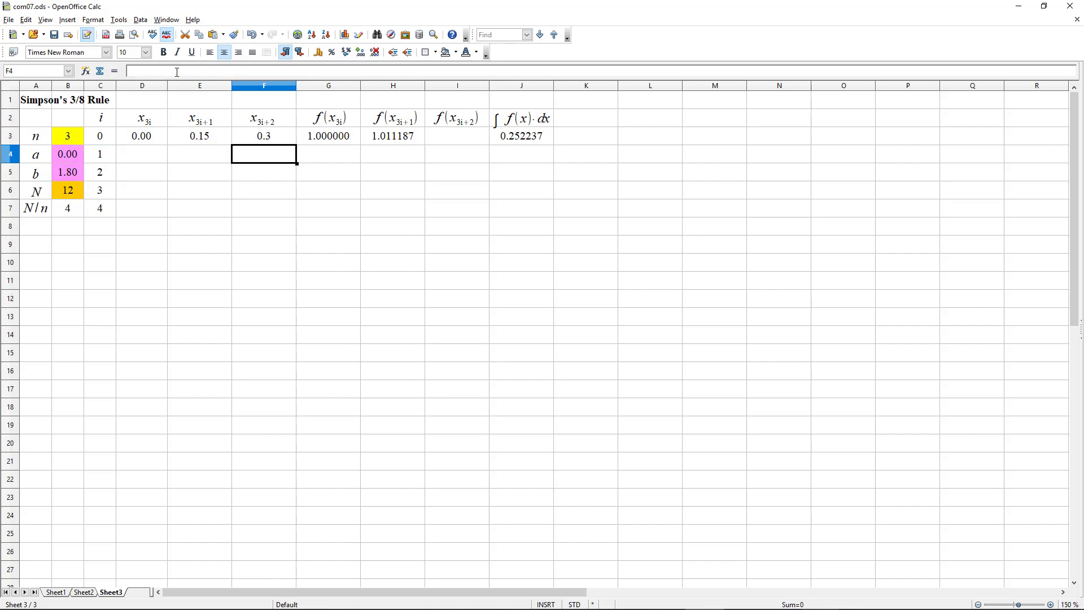
{"action": "left_click", "coordinate": [154, 139]}
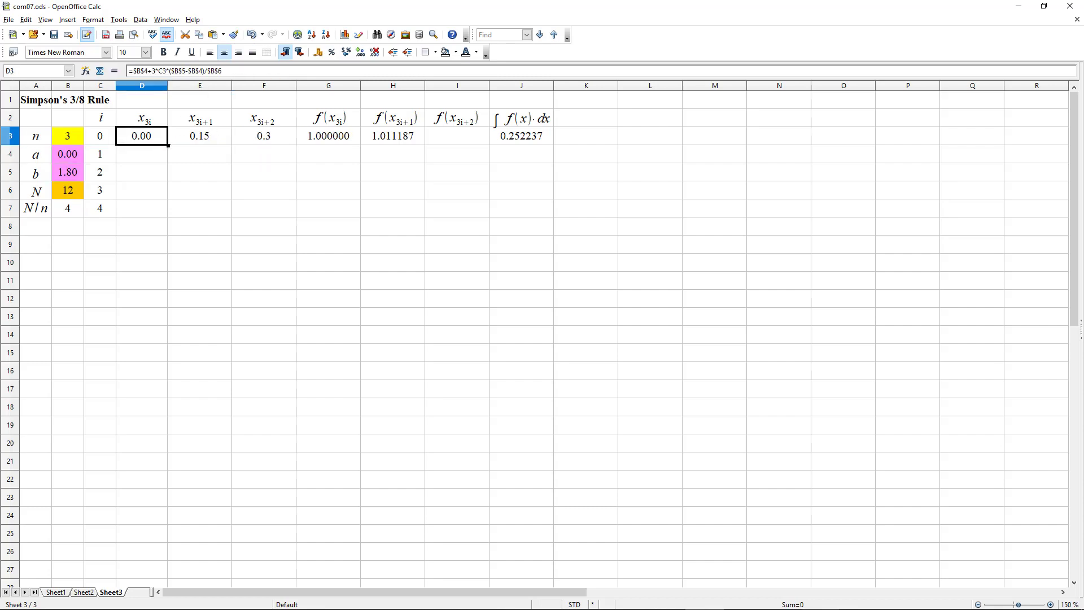
- Fill the D3 formula down to D7 and the E3:F3 x values down to row 6
{"action": "left_click_drag", "start_coordinate": [168, 145], "coordinate": [144, 212]}
{"action": "left_click", "coordinate": [191, 143]}
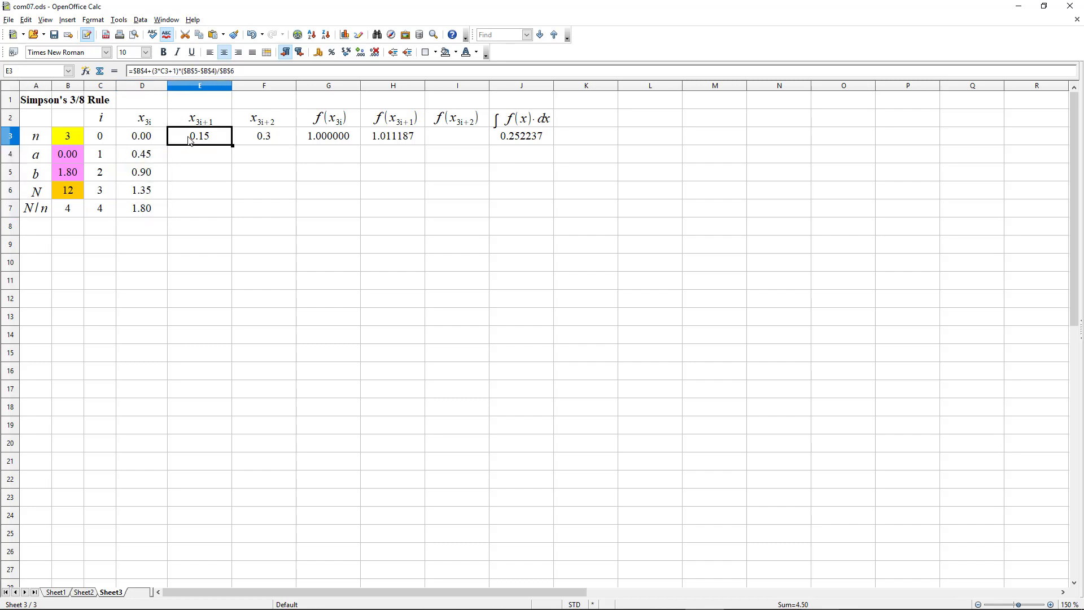
{"action": "left_click", "coordinate": [261, 141], "text": "shift"}
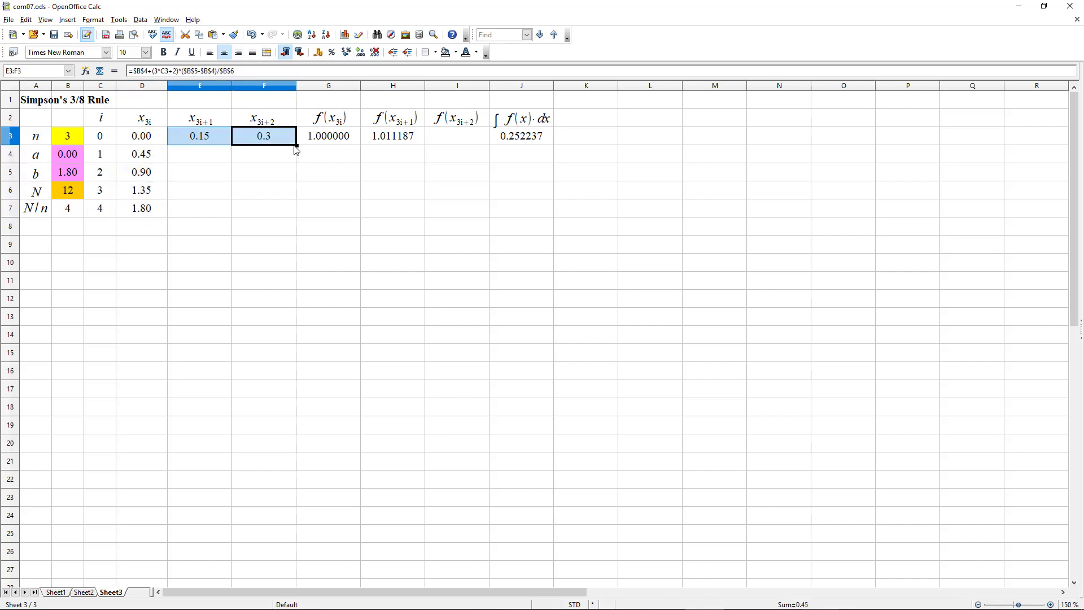
{"action": "left_click_drag", "start_coordinate": [297, 146], "coordinate": [293, 196]}
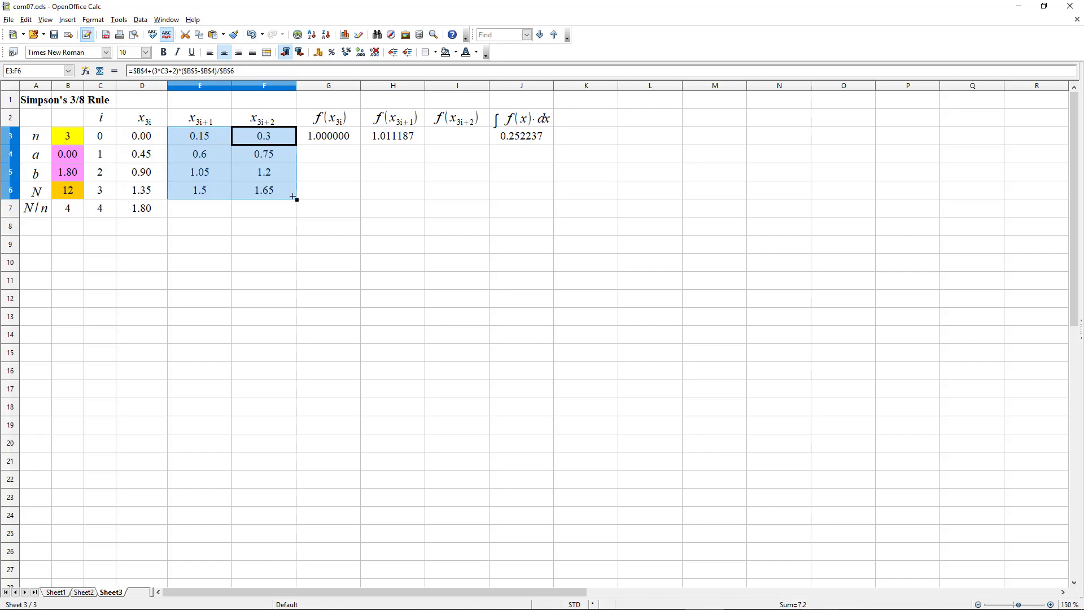
- Copy G3's f(x) formula into H3 and I3, overwriting H3's old contents
{"action": "left_click", "coordinate": [341, 141]}
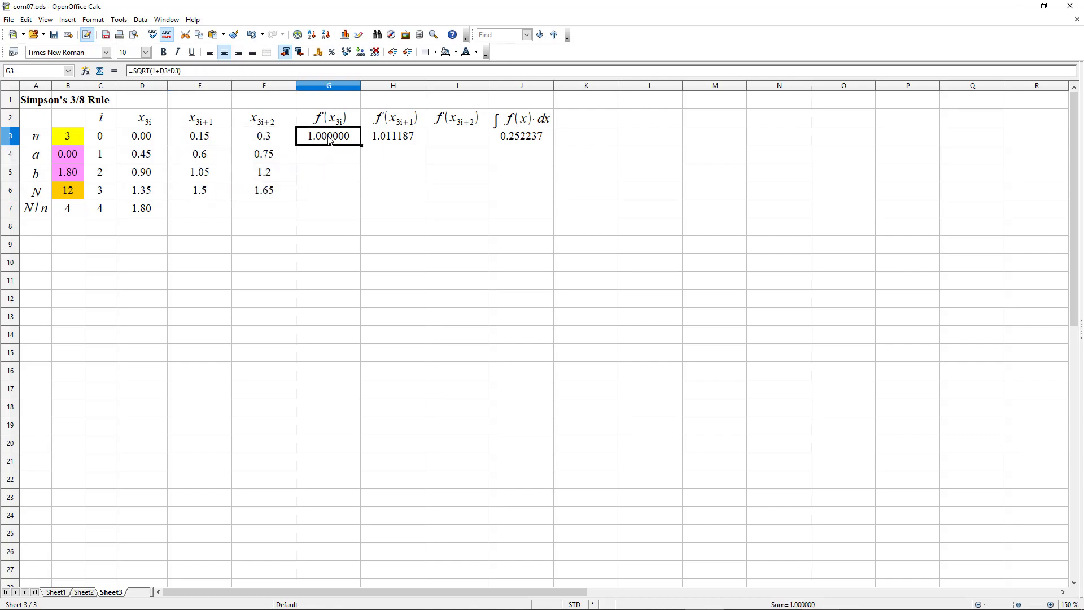
{"action": "left_click", "coordinate": [393, 141]}
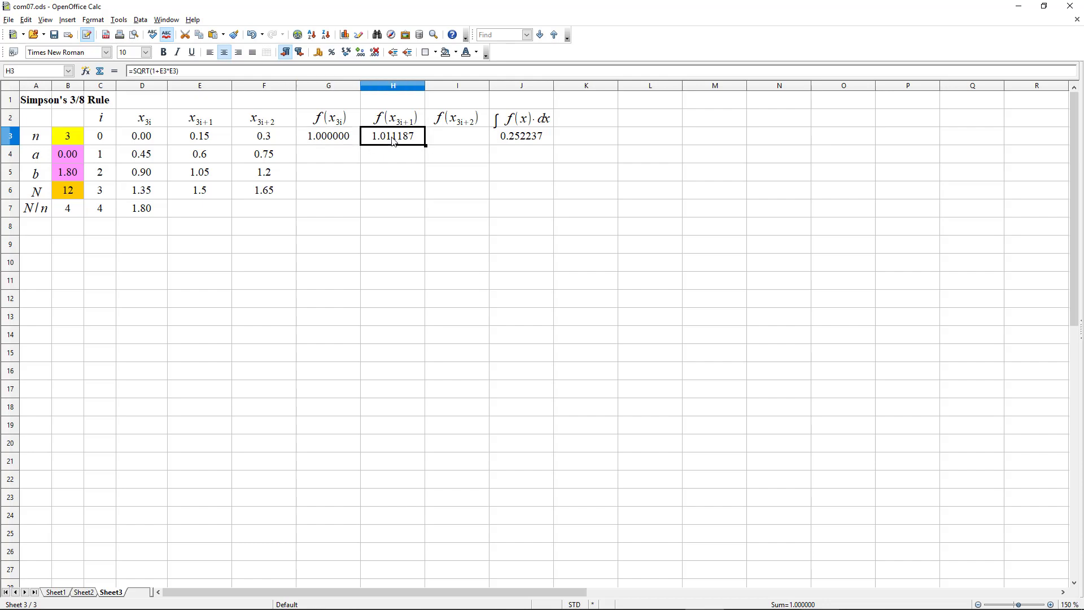
{"action": "key", "text": "ctrl+v"}
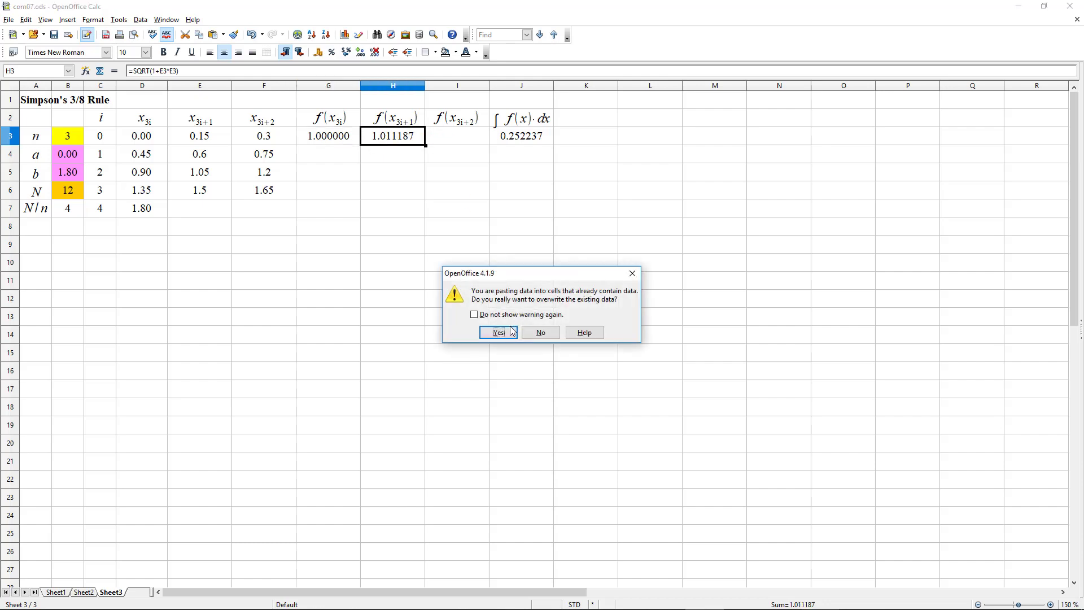
{"action": "left_click", "coordinate": [511, 332]}
{"action": "left_click", "coordinate": [454, 141]}
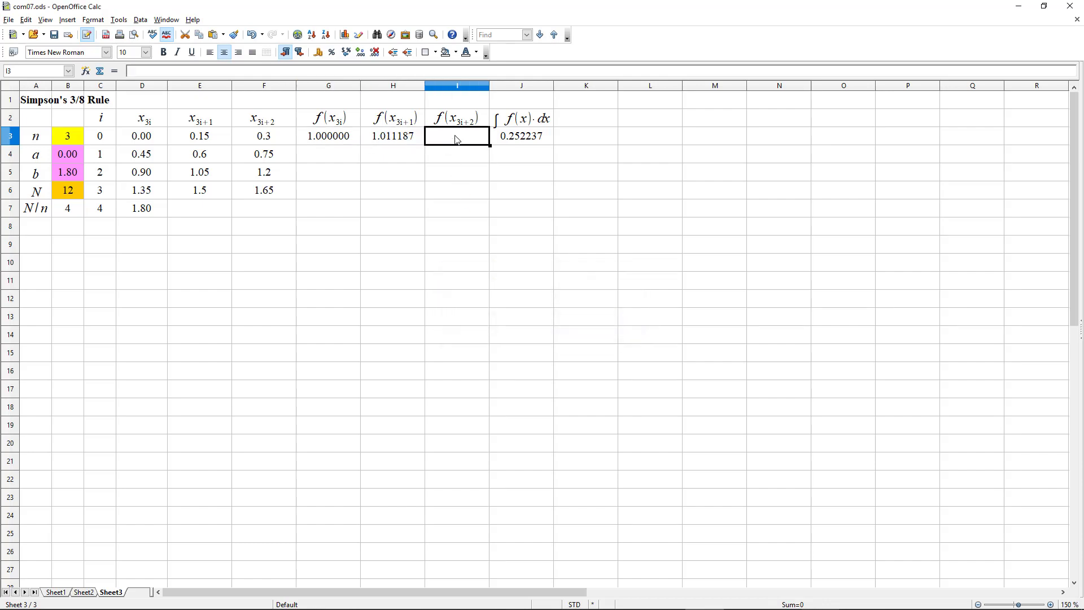
{"action": "type", "text": "=SQRT(1+F3*F3)"}
- Fill the G3 f(x) formula down to row 7
{"action": "left_click", "coordinate": [350, 141]}
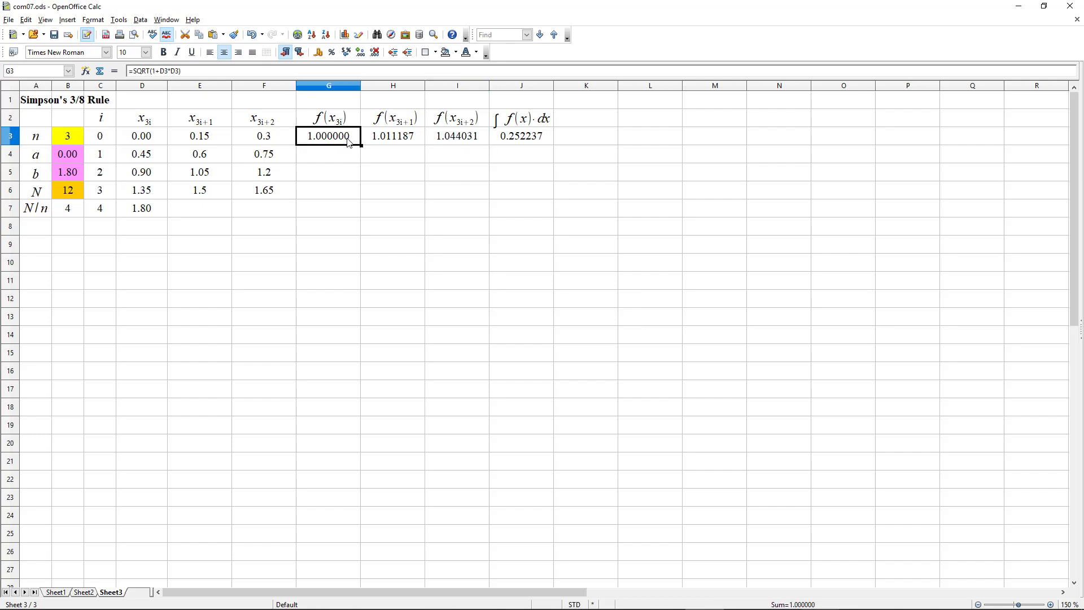
{"action": "left_click_drag", "start_coordinate": [361, 145], "coordinate": [360, 215]}
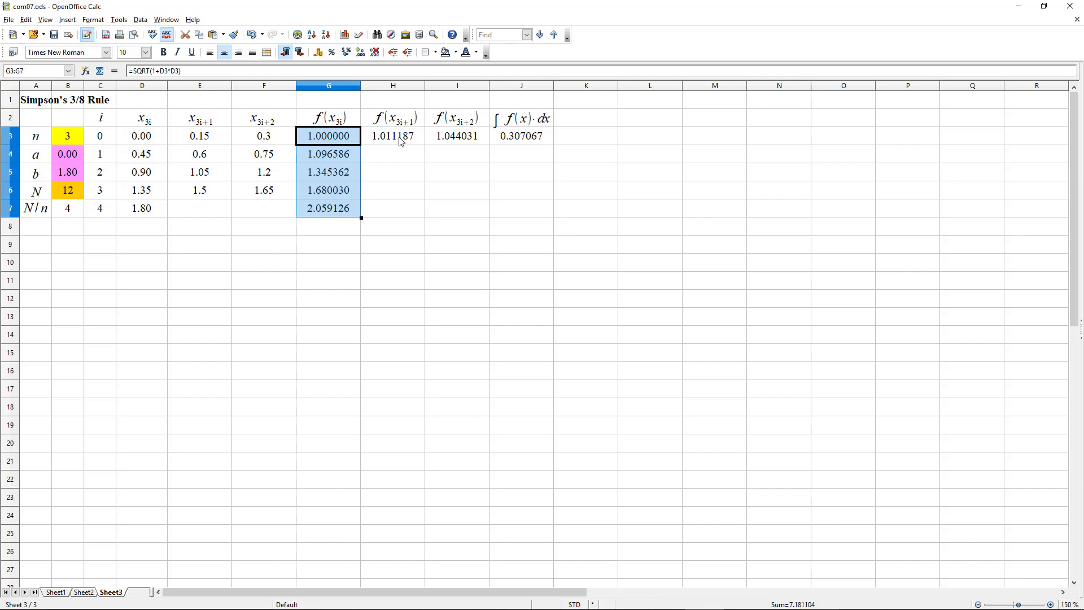
{"action": "mouse_move", "coordinate": [400, 141]}
{"action": "left_mouse_down"}
{"action": "mouse_move", "coordinate": [494, 146]}
{"action": "mouse_move", "coordinate": [488, 203]}
{"action": "left_mouse_up"}
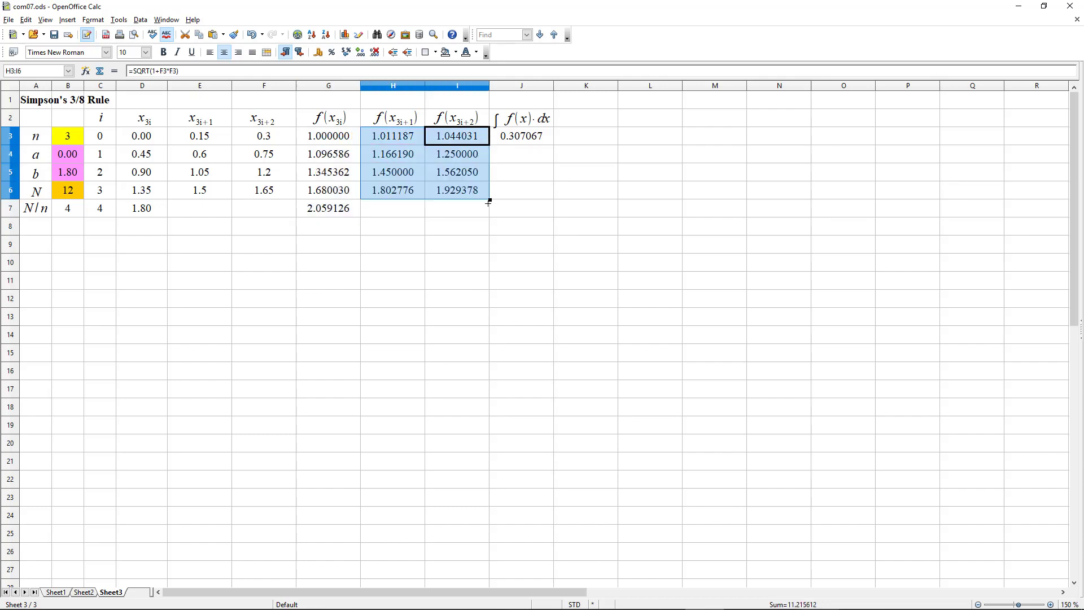
{"action": "left_click", "coordinate": [518, 140]}
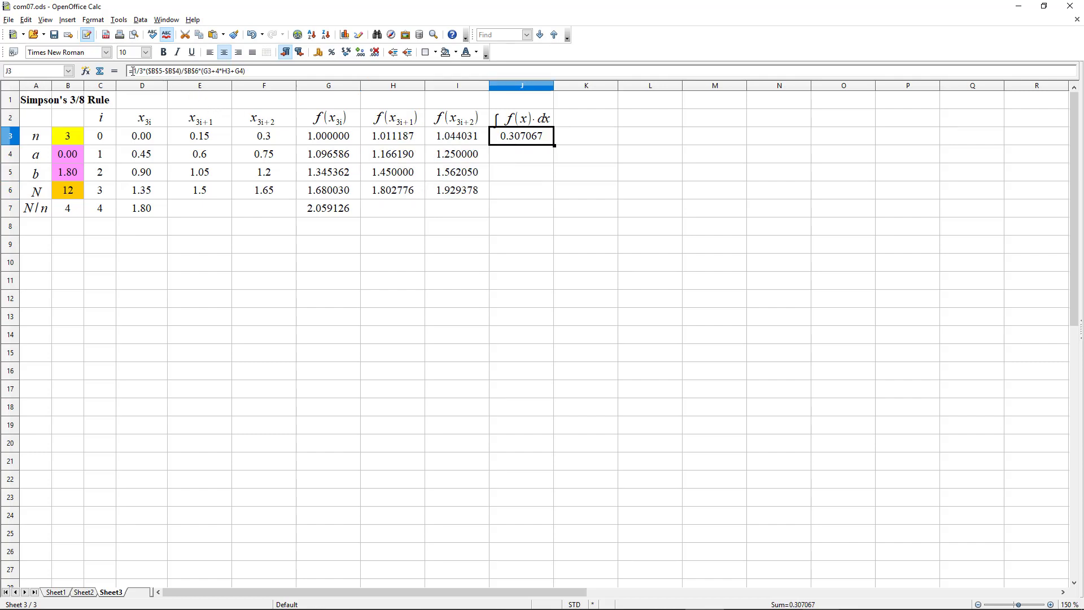
- Rewrite J3 with 3/8 rule weights: 3/8 coefficient and (G3+3*H3+3*I3+G4)
{"action": "left_click", "coordinate": [138, 71]}
{"action": "left_click_drag", "start_coordinate": [140, 71], "coordinate": [143, 72]}
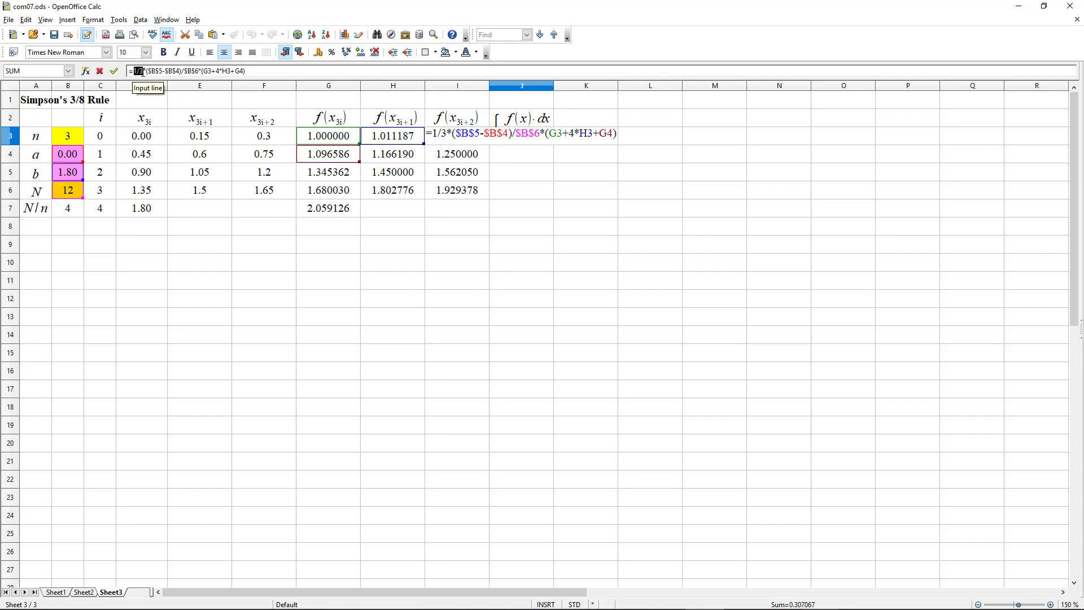
{"action": "type", "text": "3"}
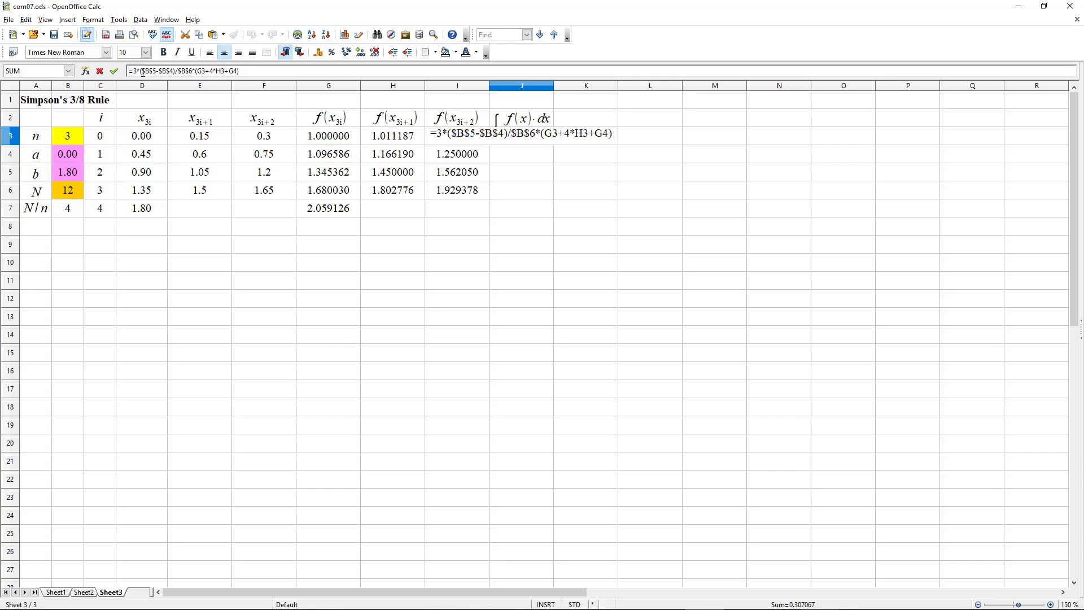
{"action": "type", "text": "/8"}
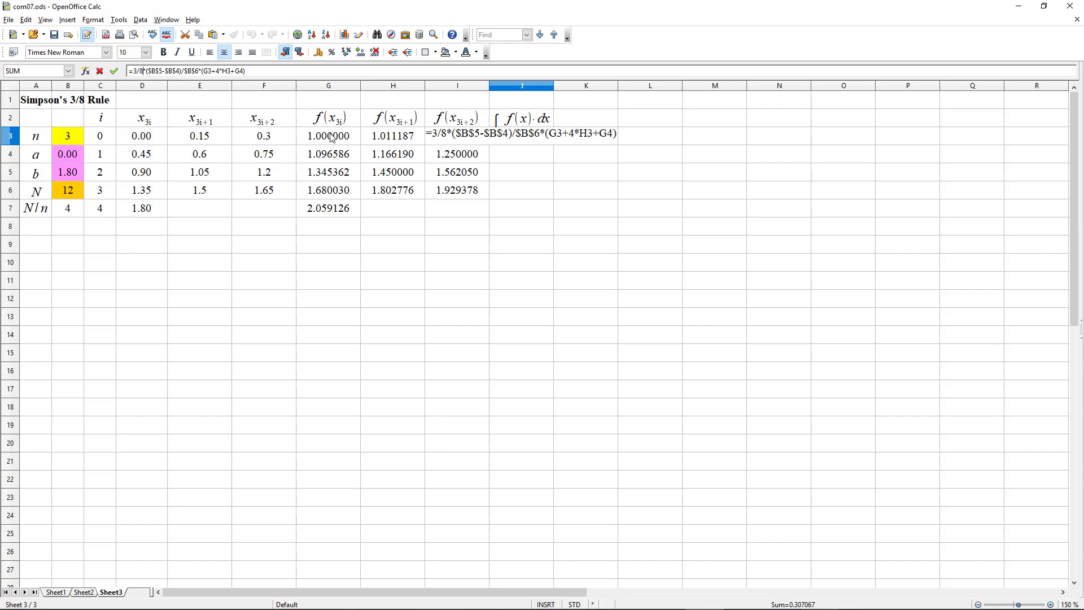
{"action": "left_click", "coordinate": [218, 70]}
{"action": "key", "text": "BackSpace"}
{"action": "type", "text": "3"}
{"action": "left_click", "coordinate": [235, 71]}
{"action": "type", "text": "3*"}
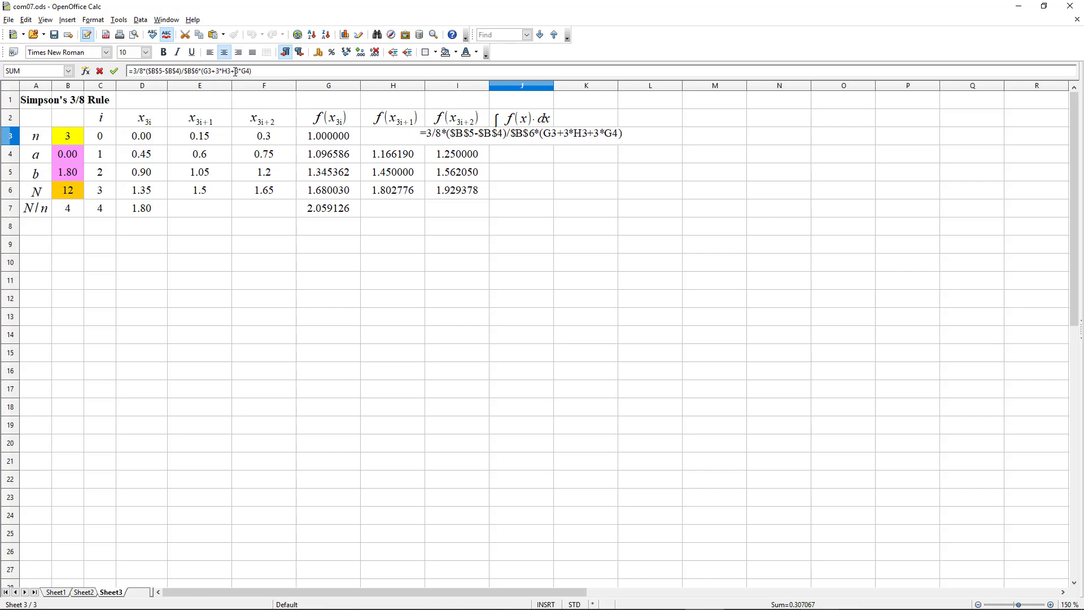
{"action": "type", "text": "i3+"}
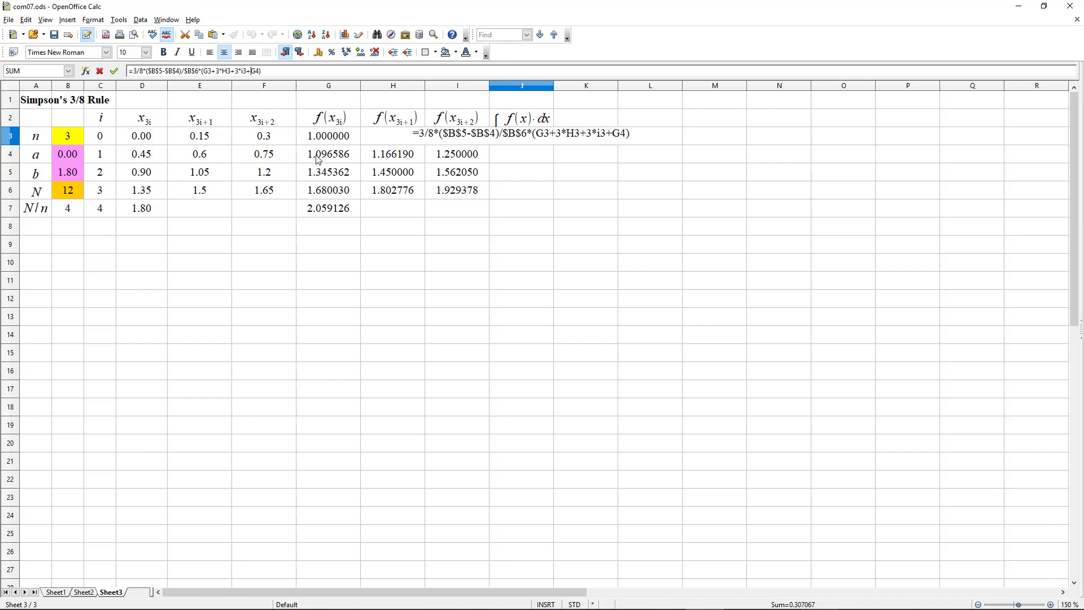
{"action": "key", "text": "Return"}
- Fill the J3 integral down to J6 and total J3:J6 with SUM in J7 (2.528433)
{"action": "left_click", "coordinate": [547, 143]}
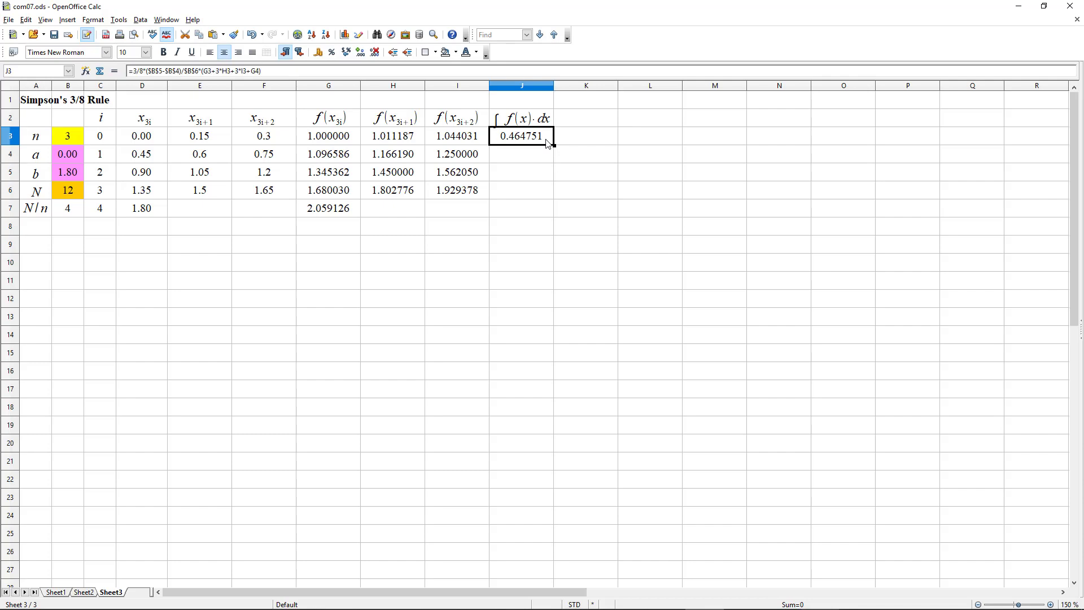
{"action": "left_click_drag", "start_coordinate": [546, 143], "coordinate": [533, 195]}
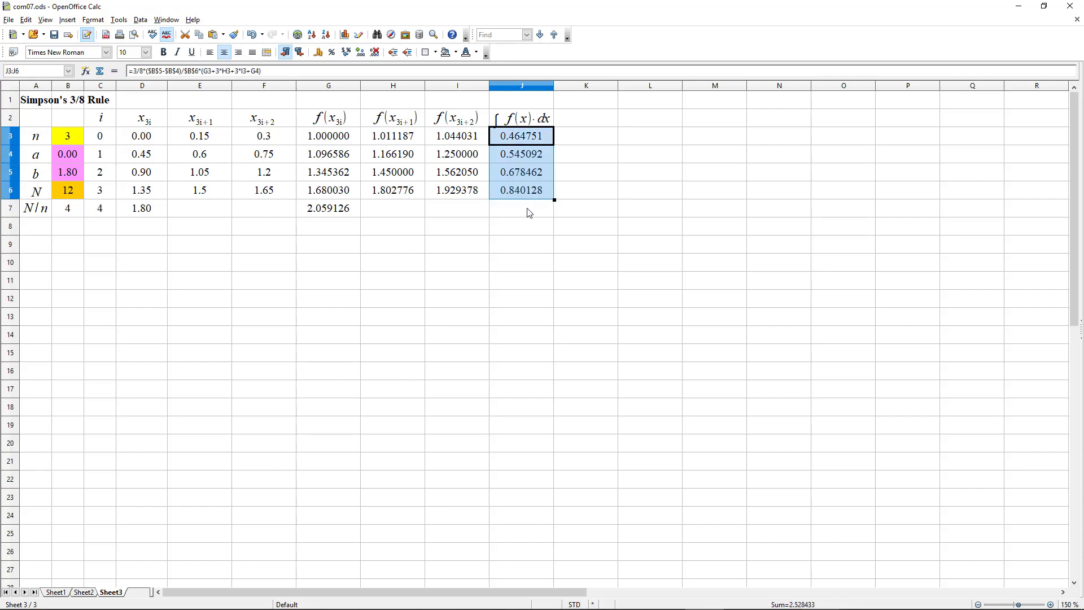
{"action": "left_click", "coordinate": [529, 212]}
{"action": "type", "text": "=sum"}
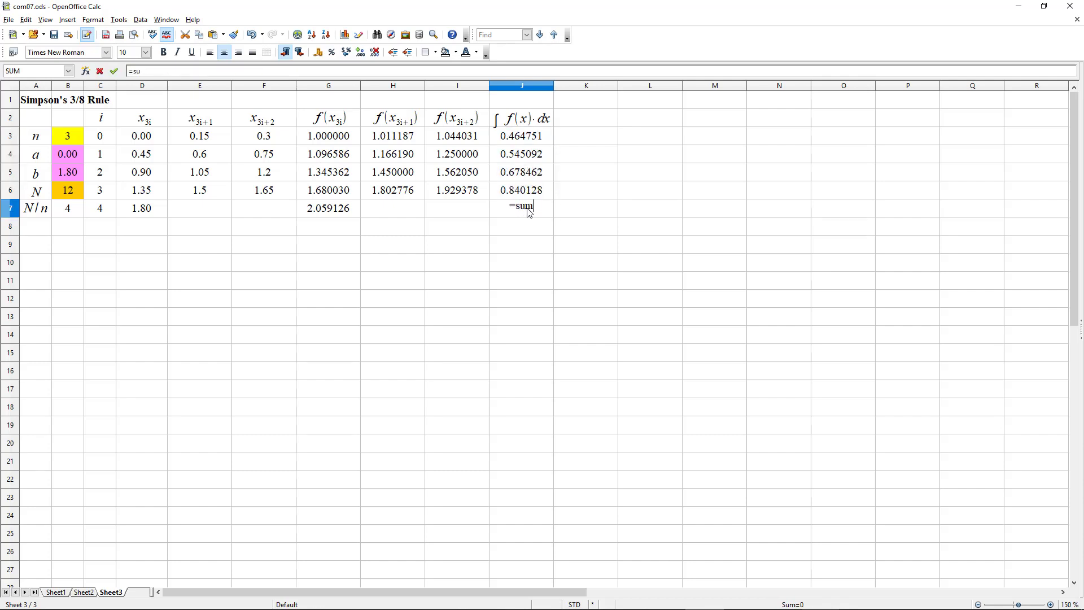
{"action": "type", "text": "("}
{"action": "left_click", "coordinate": [525, 136]}
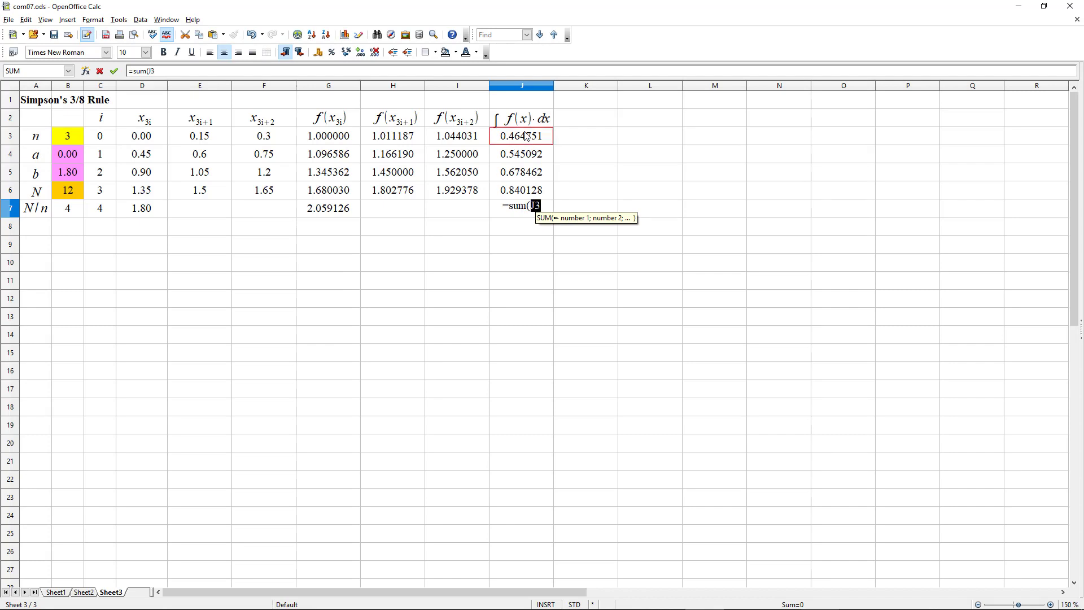
{"action": "left_click_drag", "start_coordinate": [523, 194], "coordinate": [522, 194]}
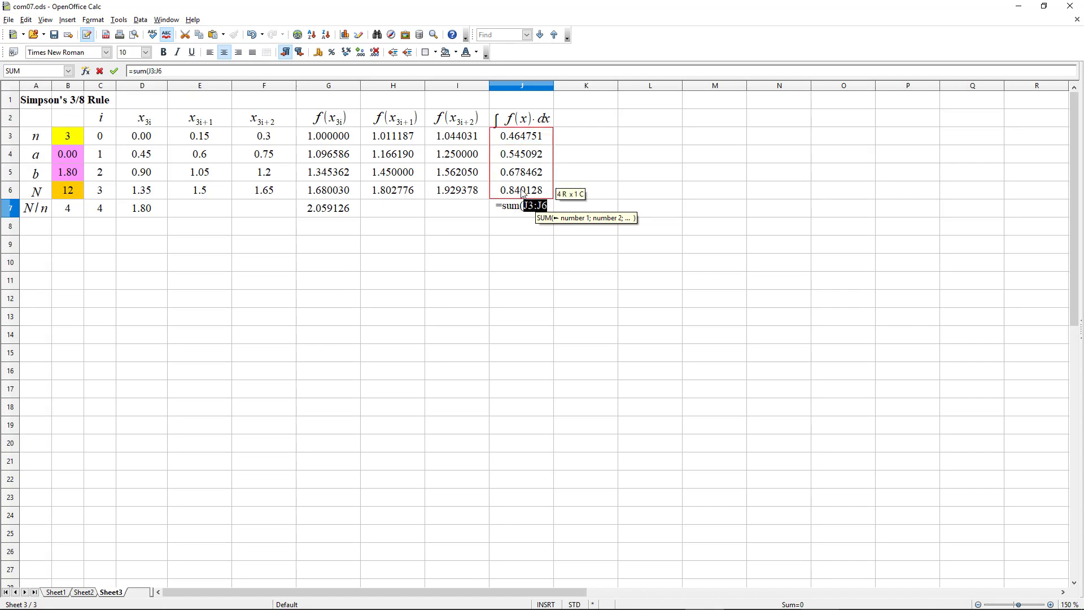
{"action": "type", "text": ")"}
{"action": "key", "text": "Return"}
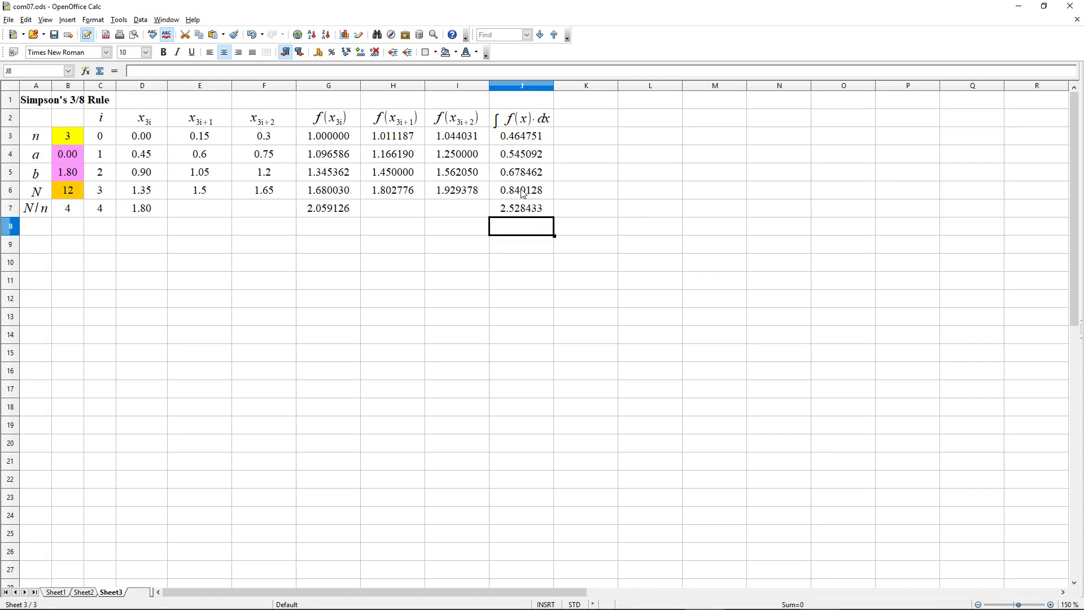